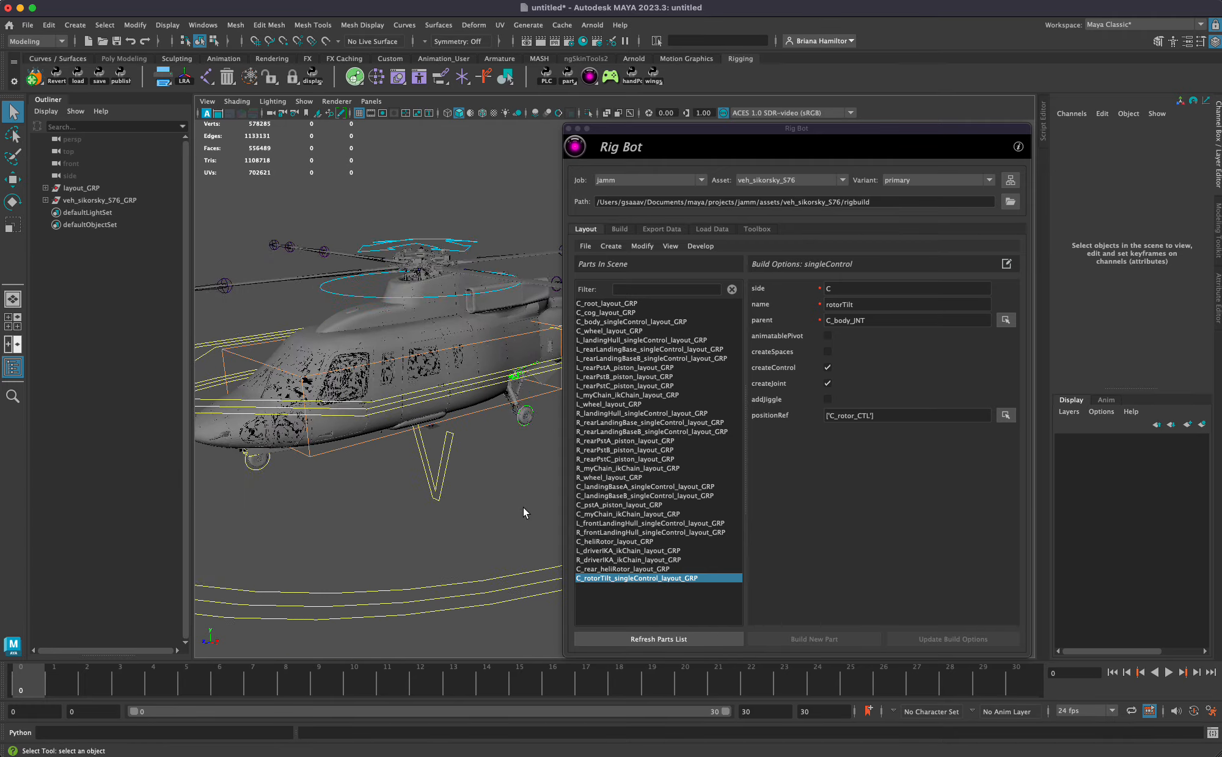
- Examine the helicopter from the body to the tail and select the horizontal tail stabiliser mesh
click(417, 333)
click(456, 457)
alt+middle_drag(472, 469, 378, 453)
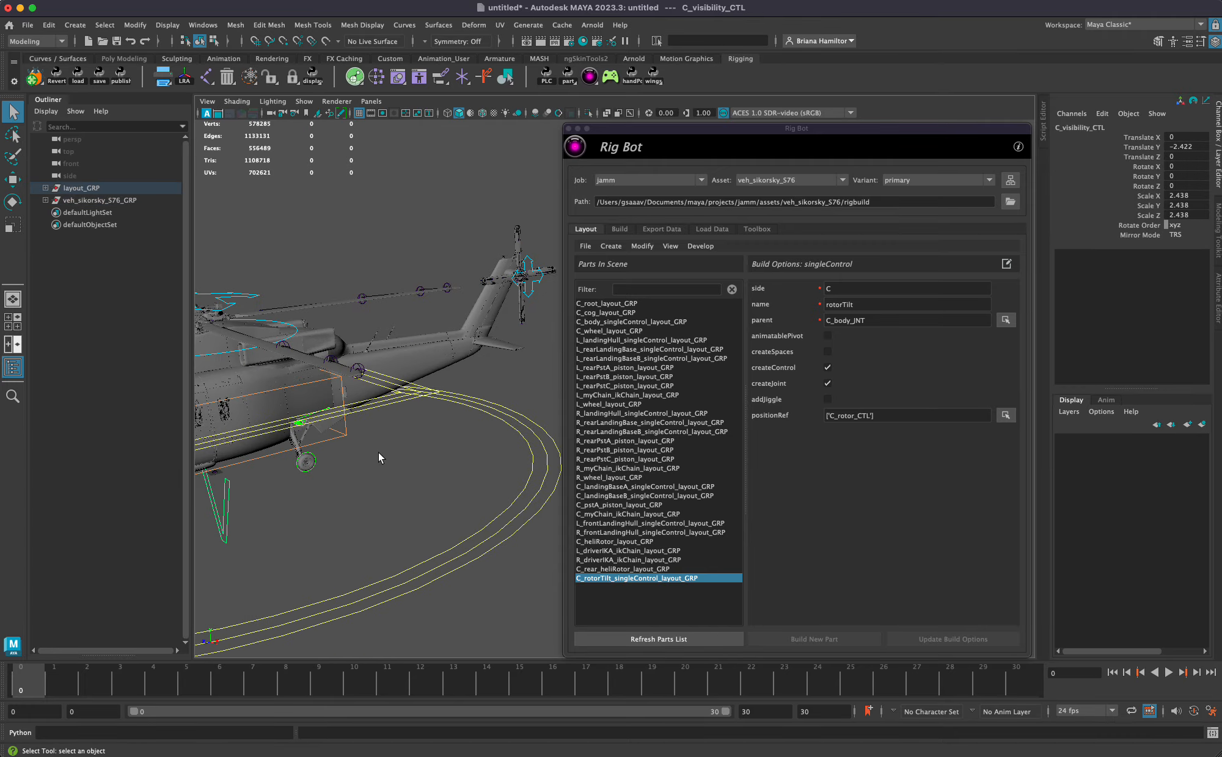
alt+drag(378, 453, 341, 498)
alt+right_drag(340, 499, 634, 554)
alt+middle_drag(431, 391, 540, 461)
alt+right_drag(540, 461, 56, 383)
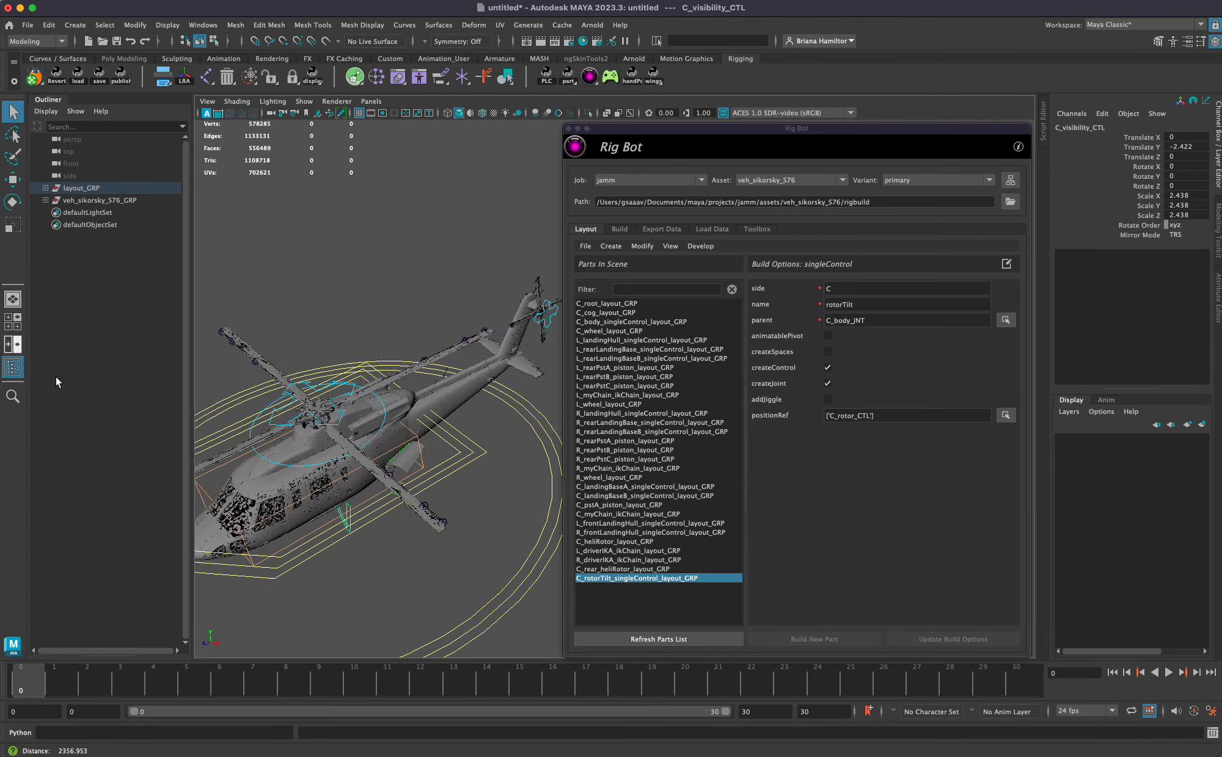
alt+drag(262, 449, 278, 414)
alt+right_drag(279, 415, 573, 485)
alt+drag(573, 485, 478, 495)
click(401, 392)
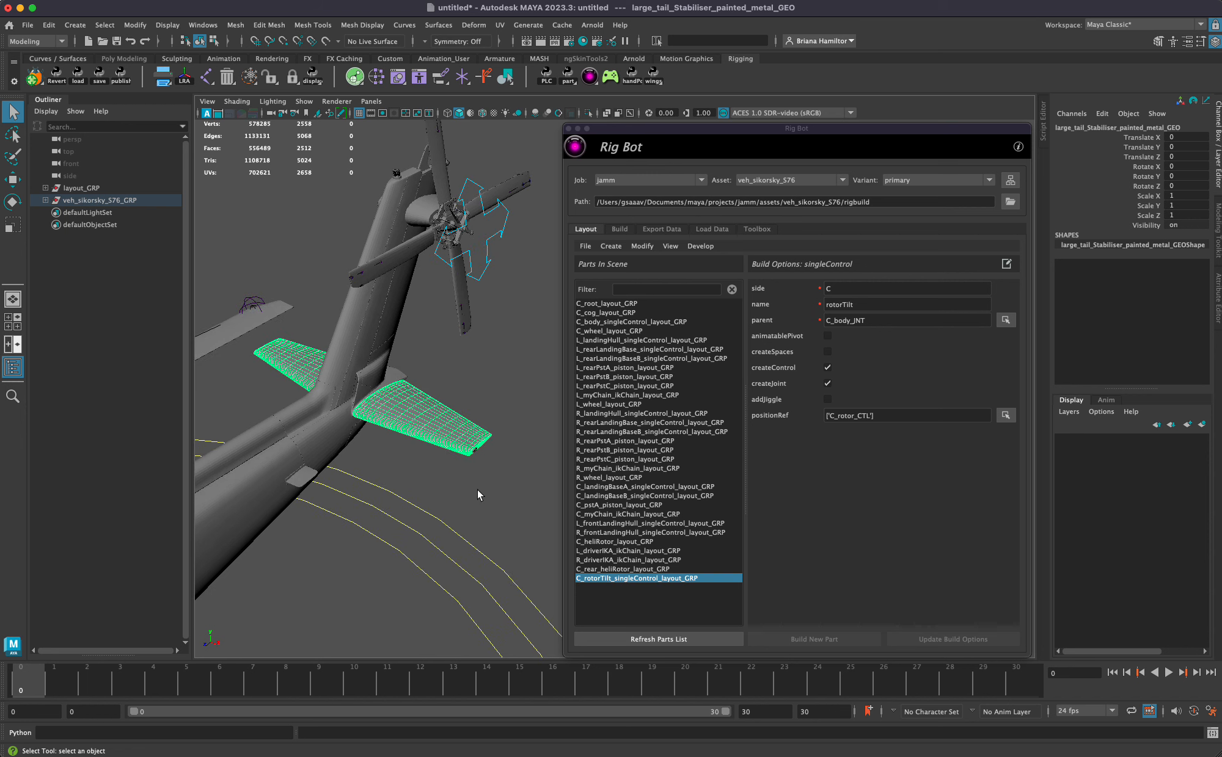
- Browse the templates and part categories available for creation, such as the biped and common parts
click(595, 587)
click(645, 441)
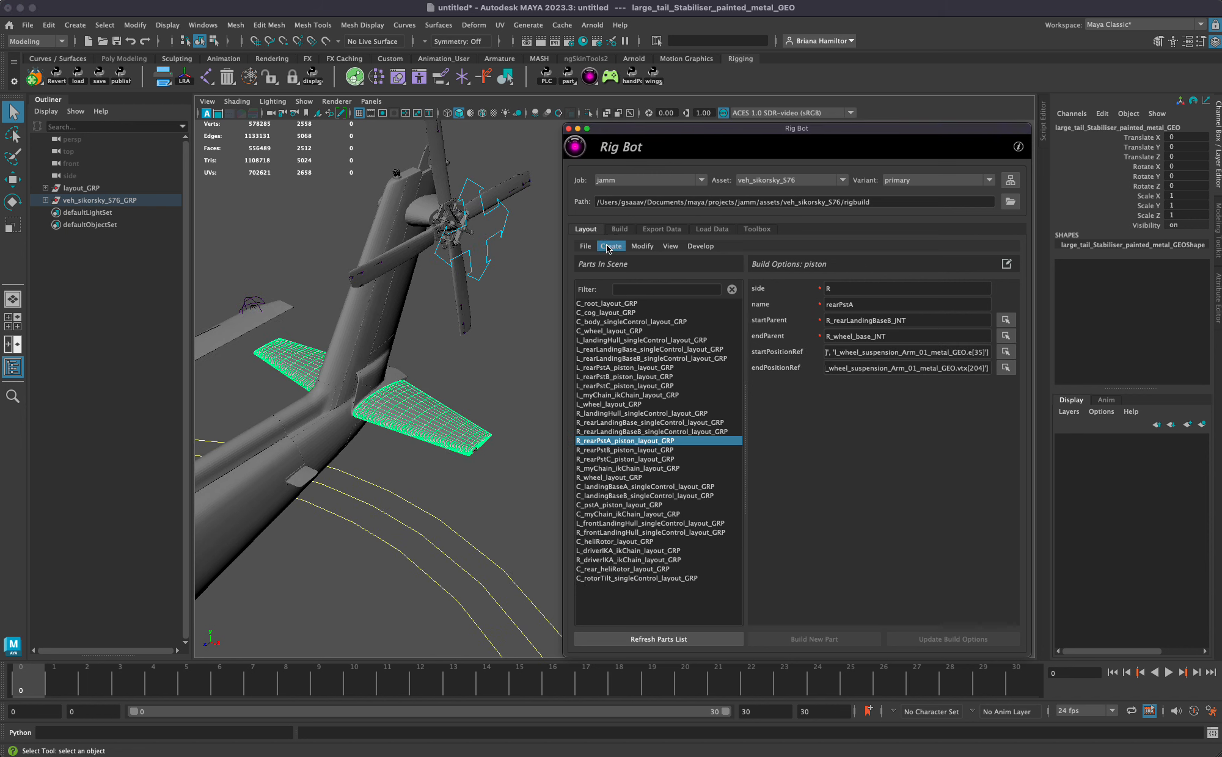
click(612, 248)
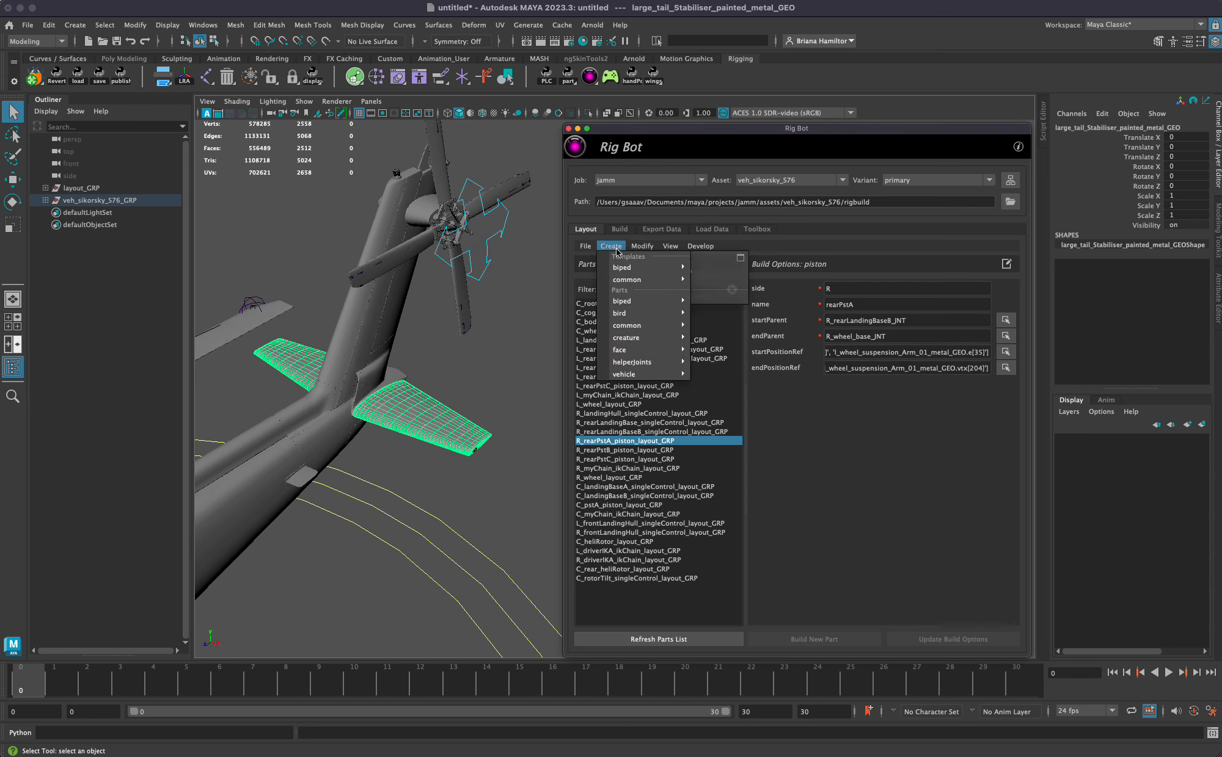
mouse_move(632, 312)
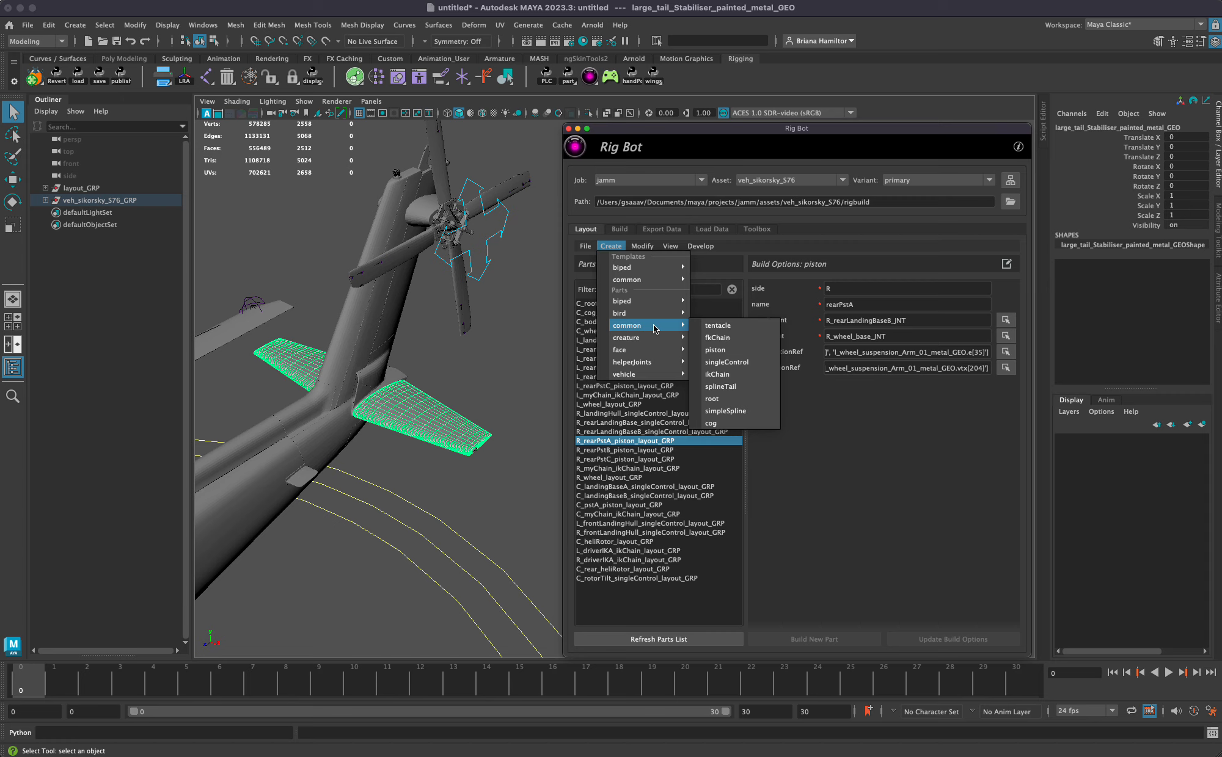
click(635, 416)
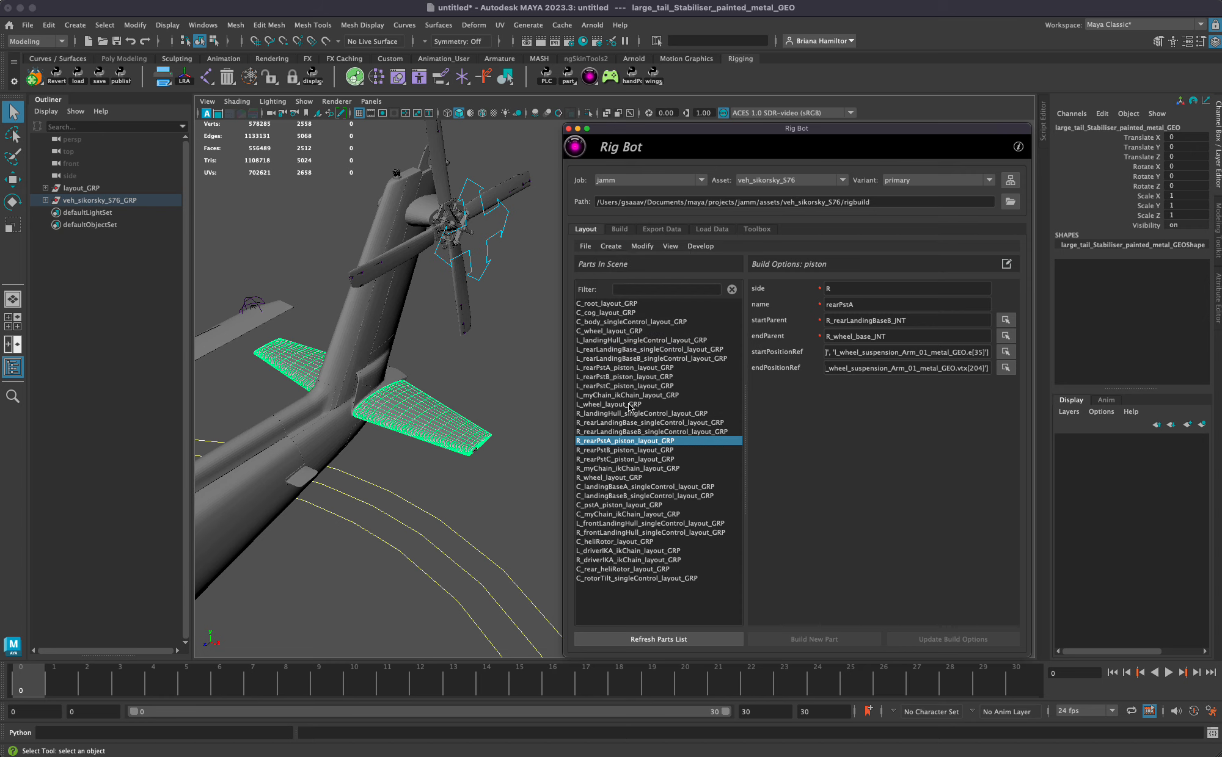
click(611, 246)
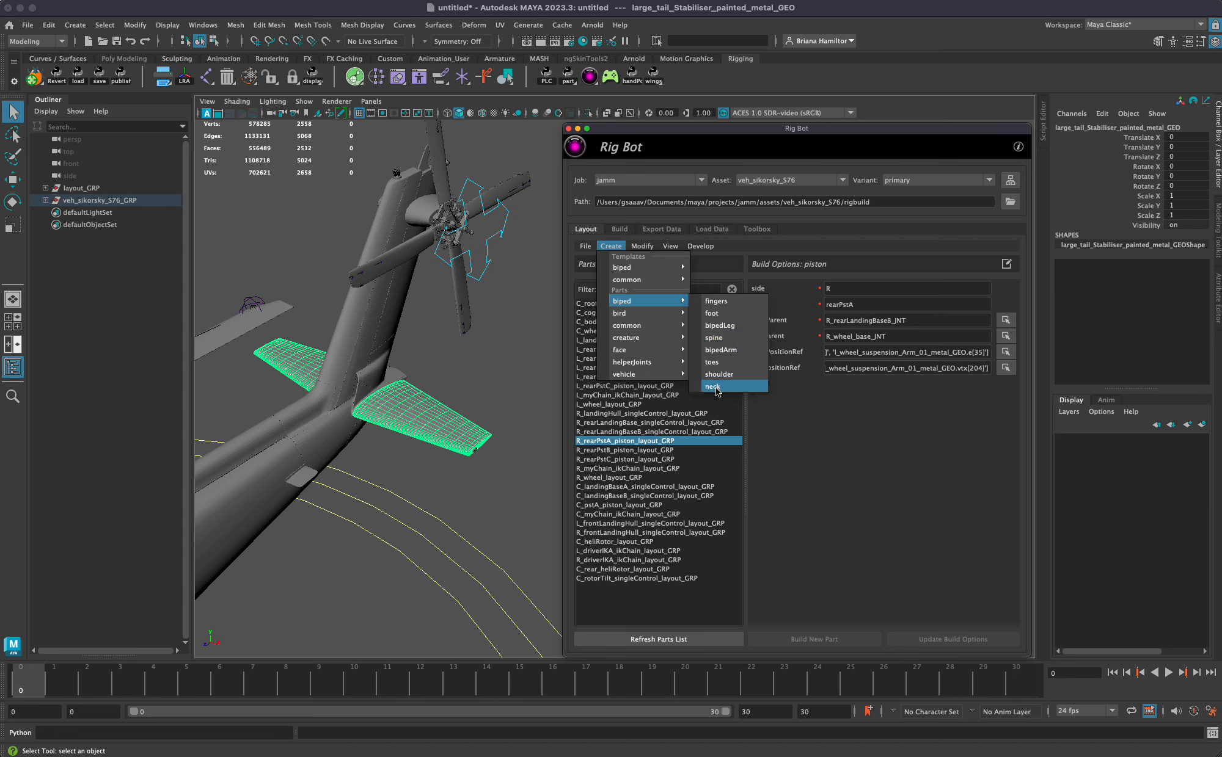
mouse_move(648, 375)
click(648, 421)
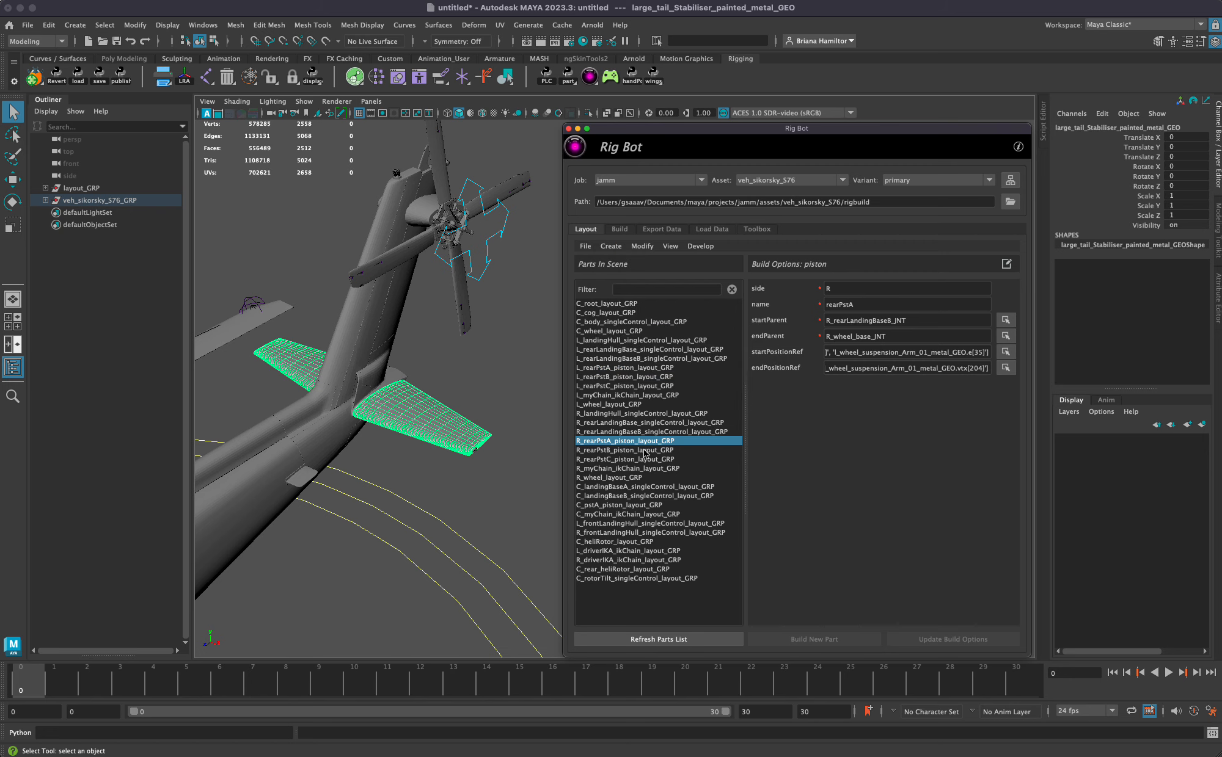
click(611, 246)
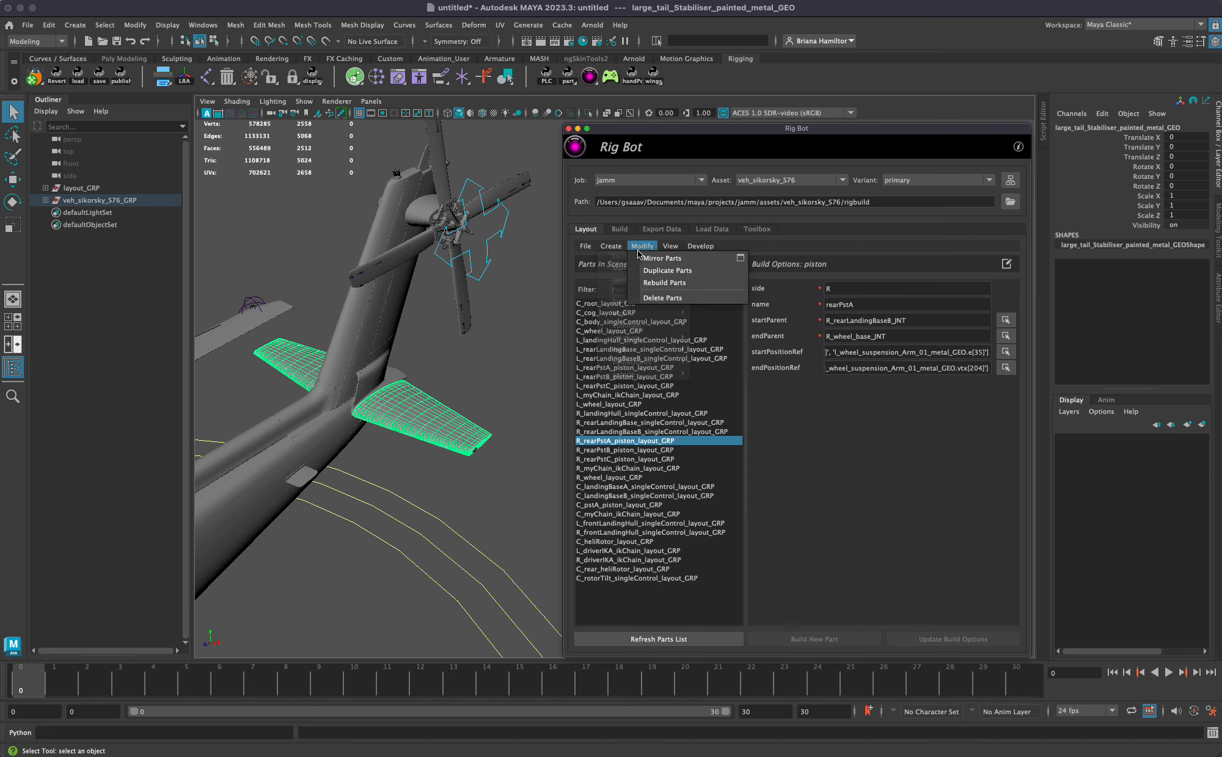
- Start a new fkChain part from the common parts and name it tailFin
click(628, 481)
key(Tab)
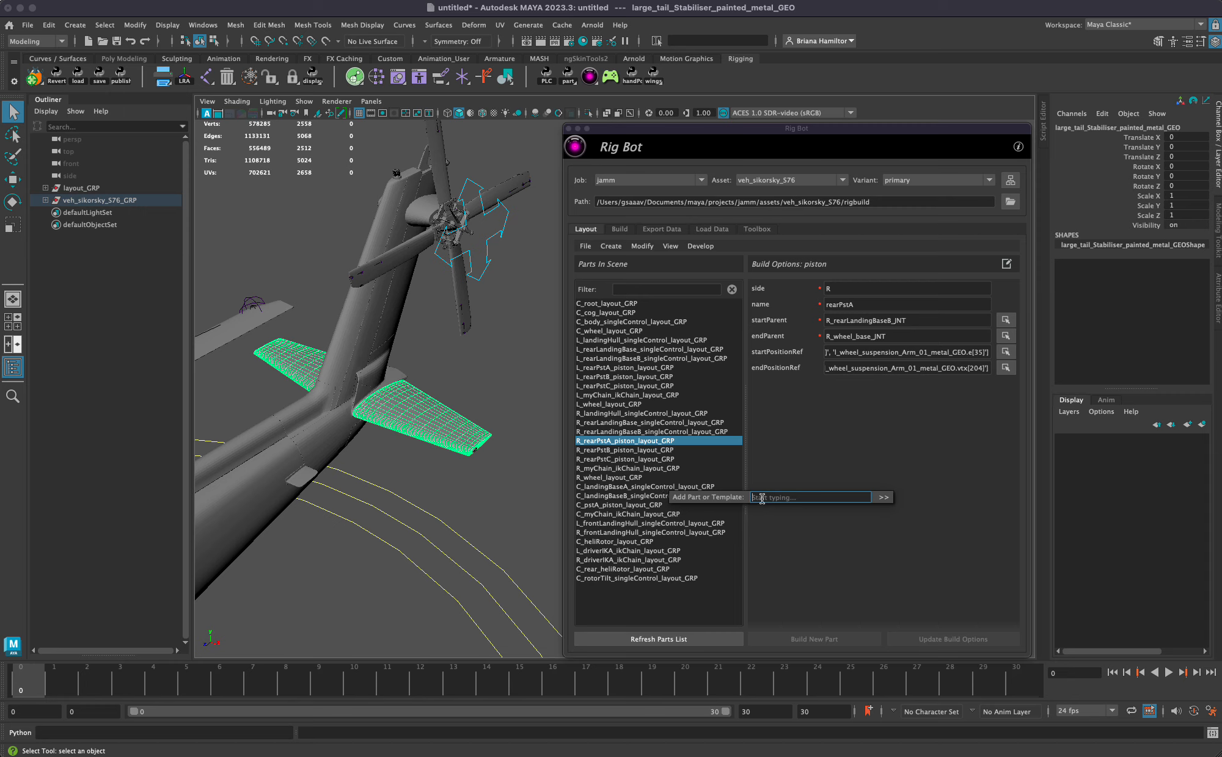
text(fkc)
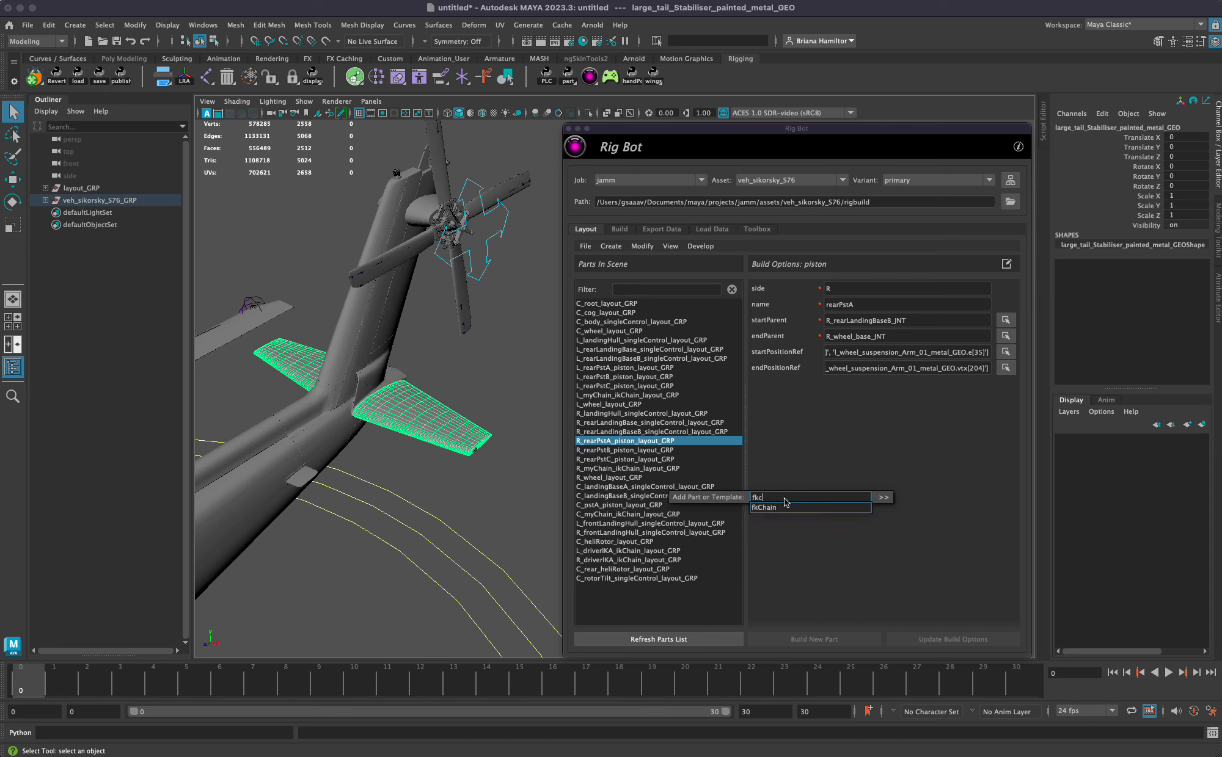
click(782, 508)
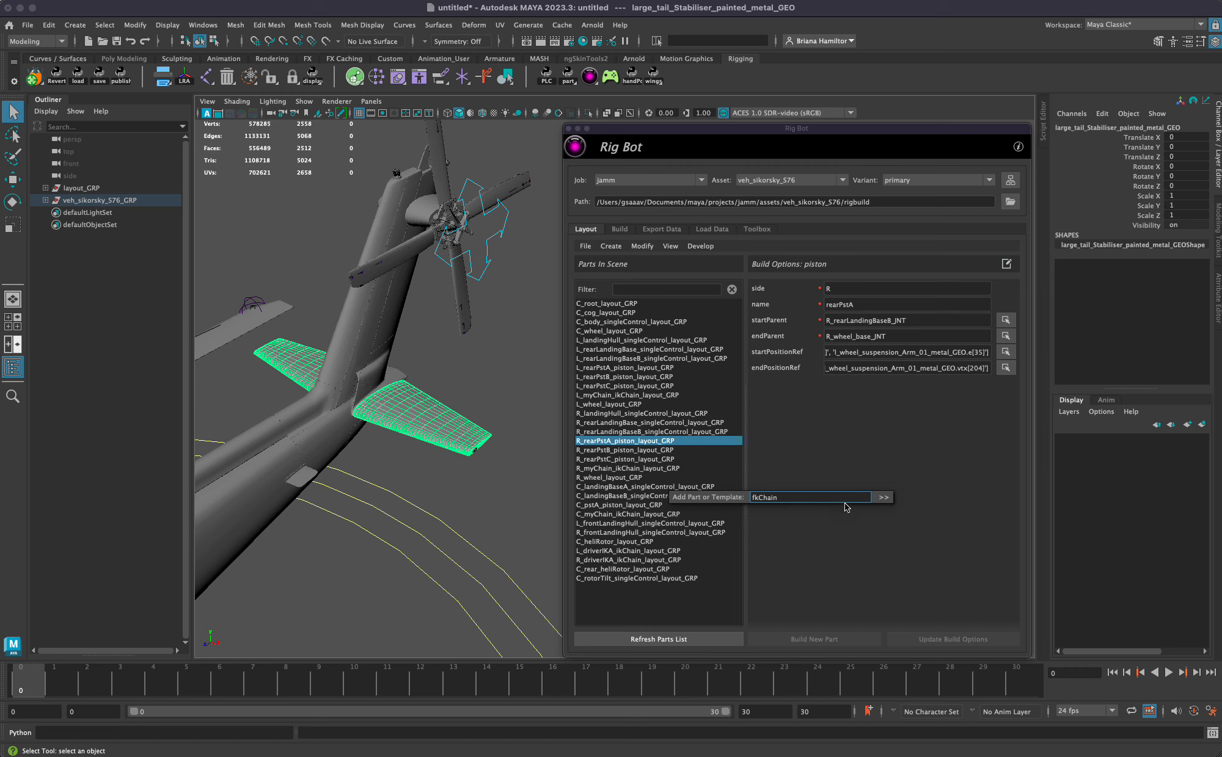
click(882, 498)
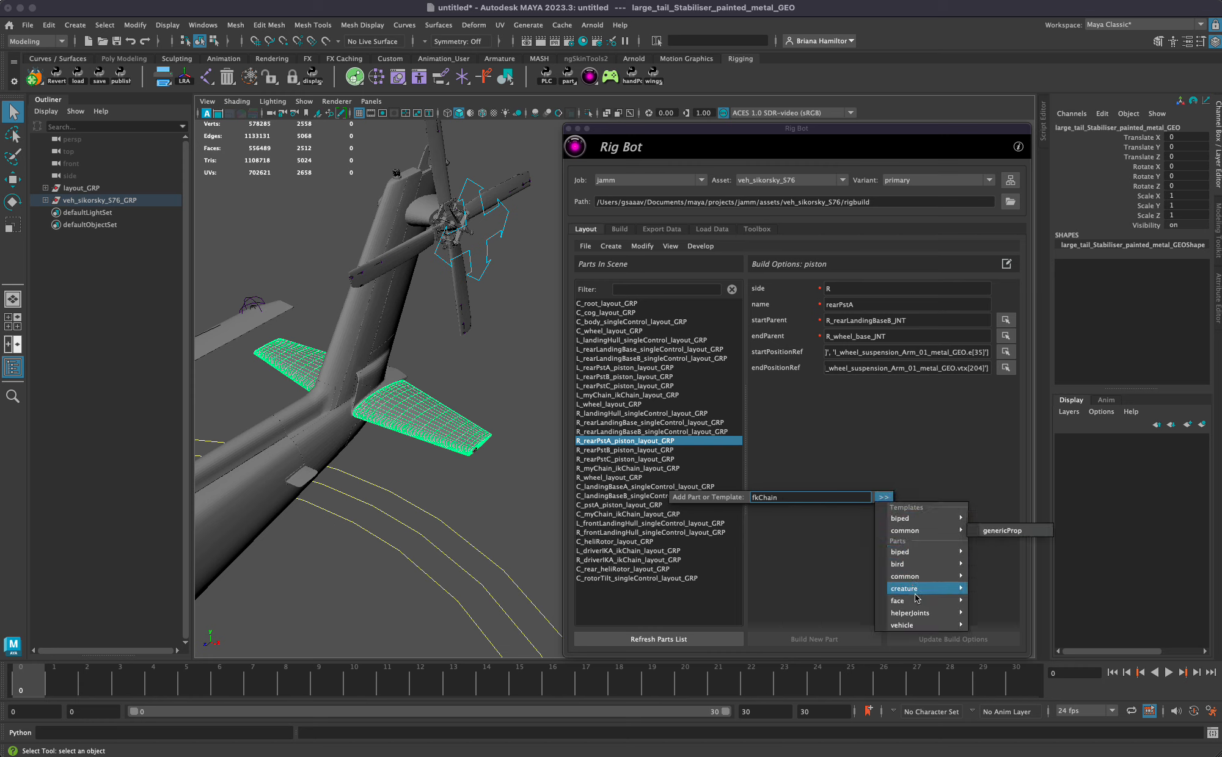
mouse_move(950, 590)
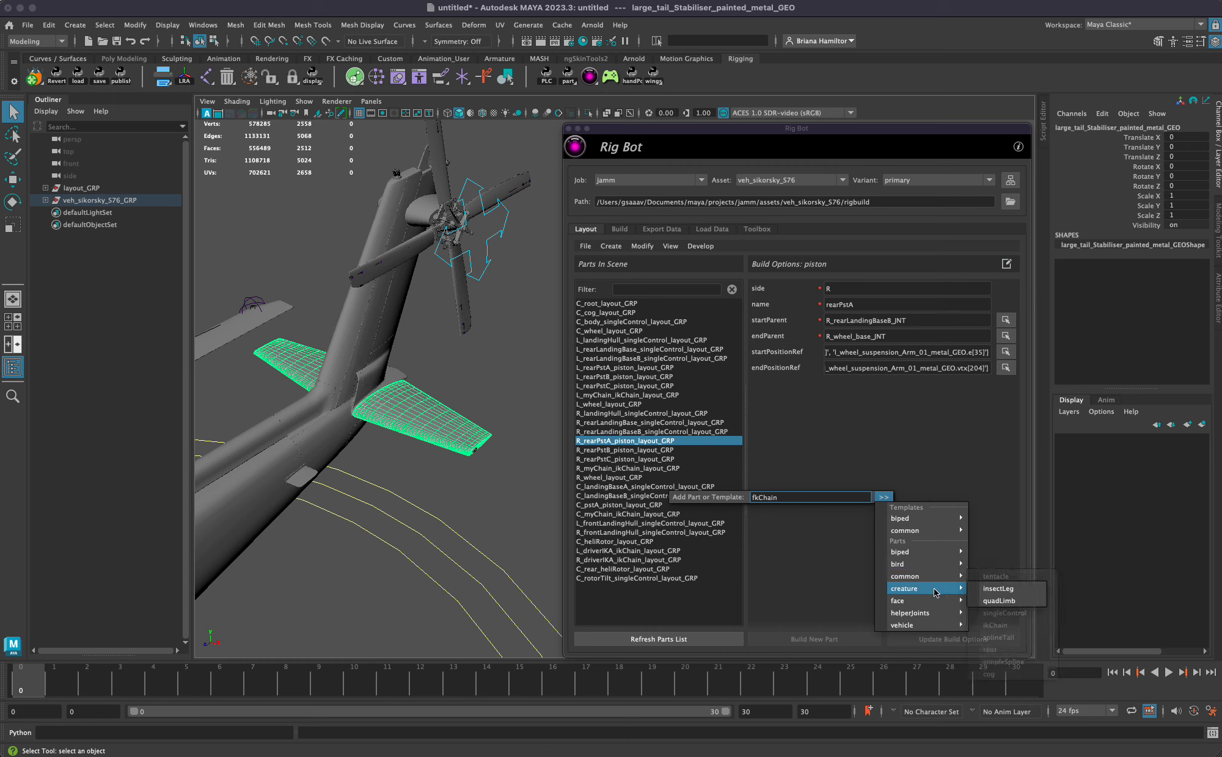
mouse_move(933, 557)
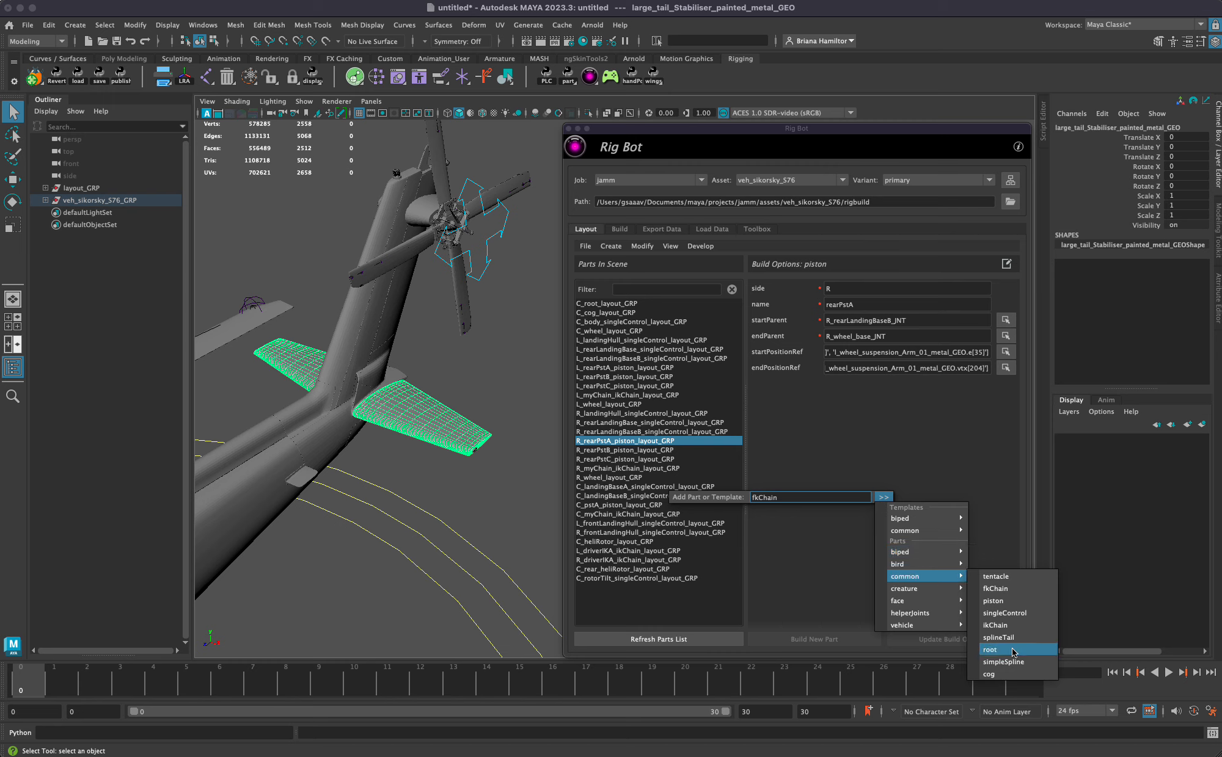
click(1010, 590)
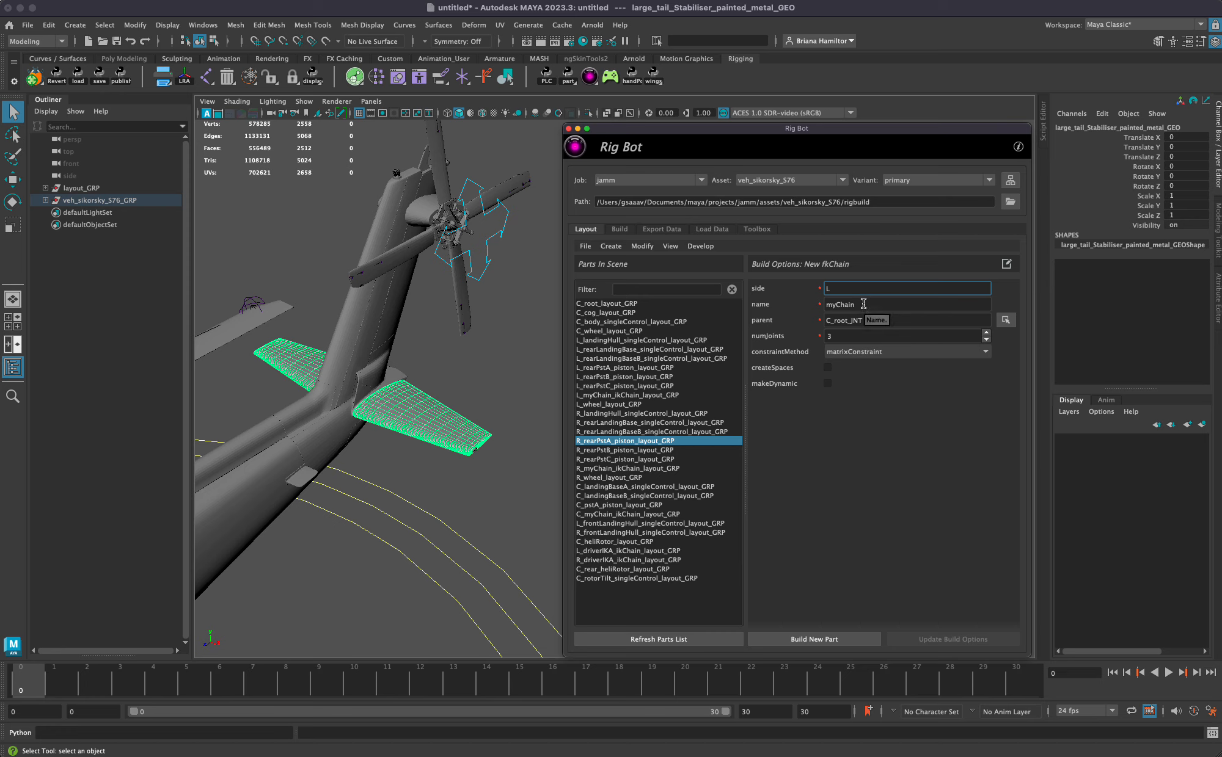
key(Tab)
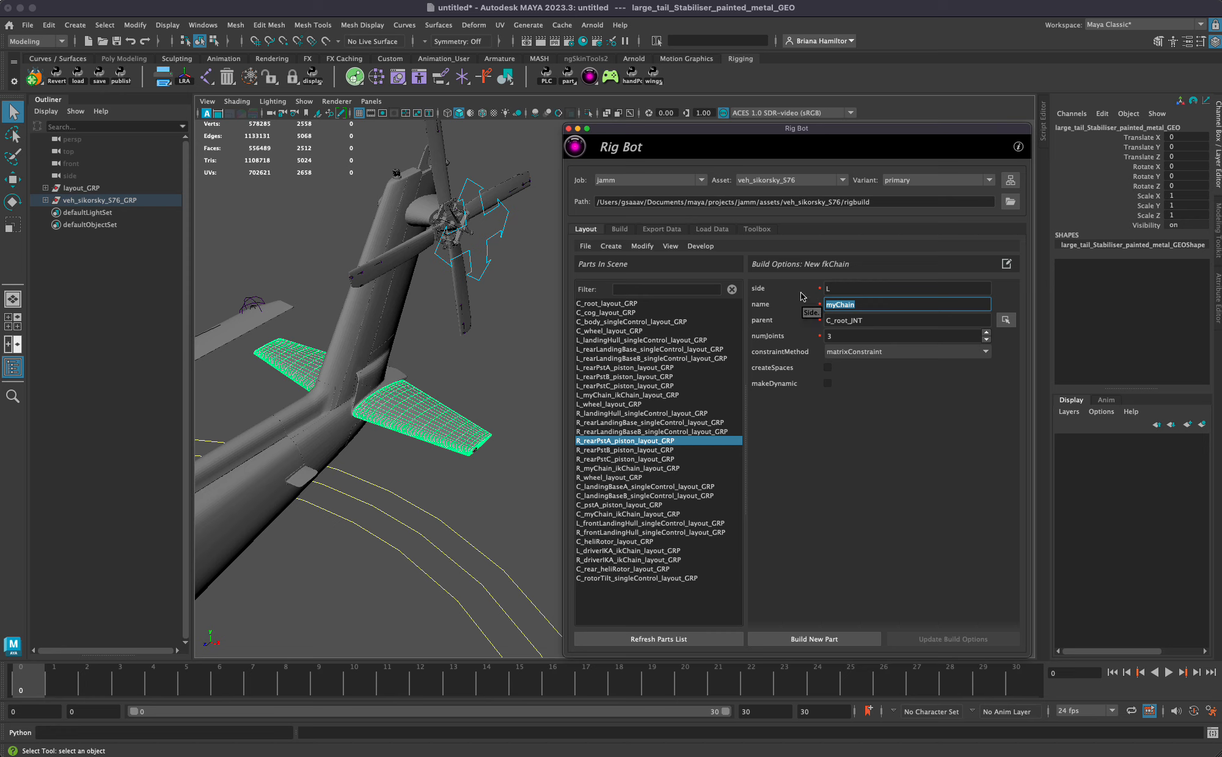
text(tailFin)
- Expand layout_GRP down through C_cog_layout_GRP and its placer groups, and select the C_cog_PLC placer
click(833, 324)
alt+drag(330, 475, 470, 313)
scroll(234, 460, down, 2)
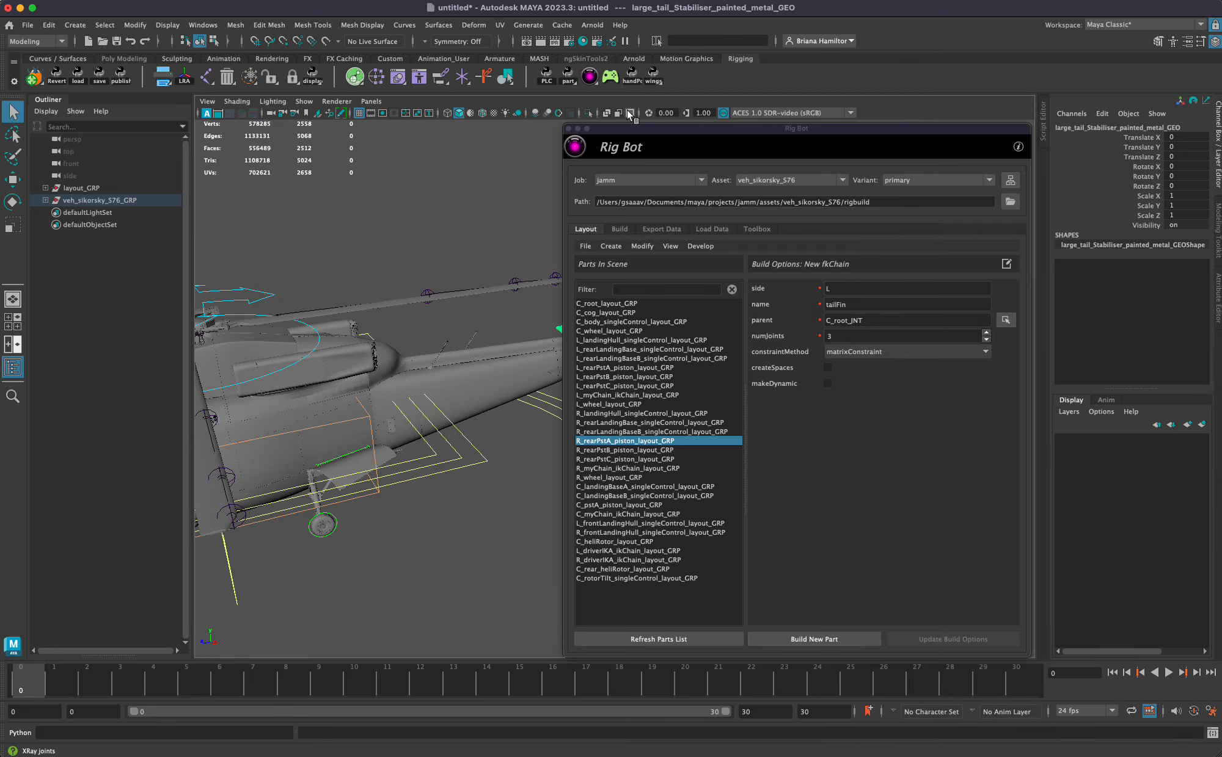
alt+drag(537, 294, 390, 307)
click(322, 253)
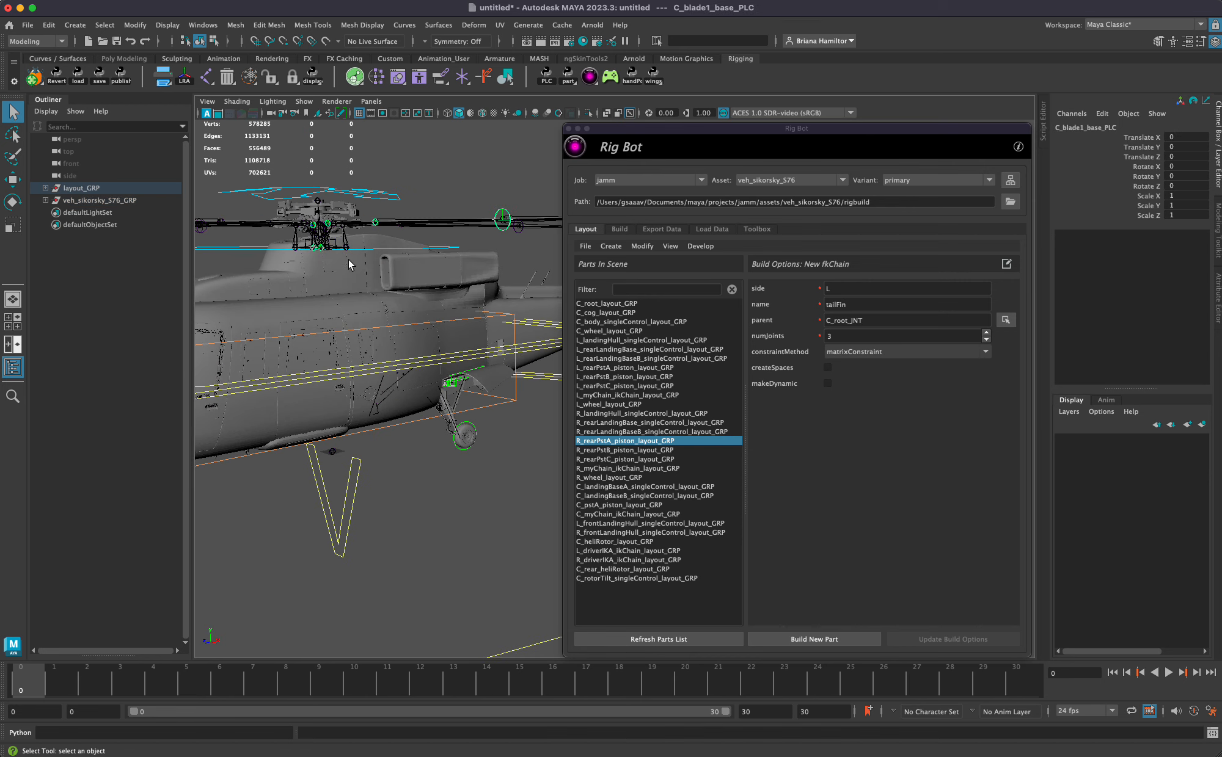
alt+right_drag(359, 265, 199, 274)
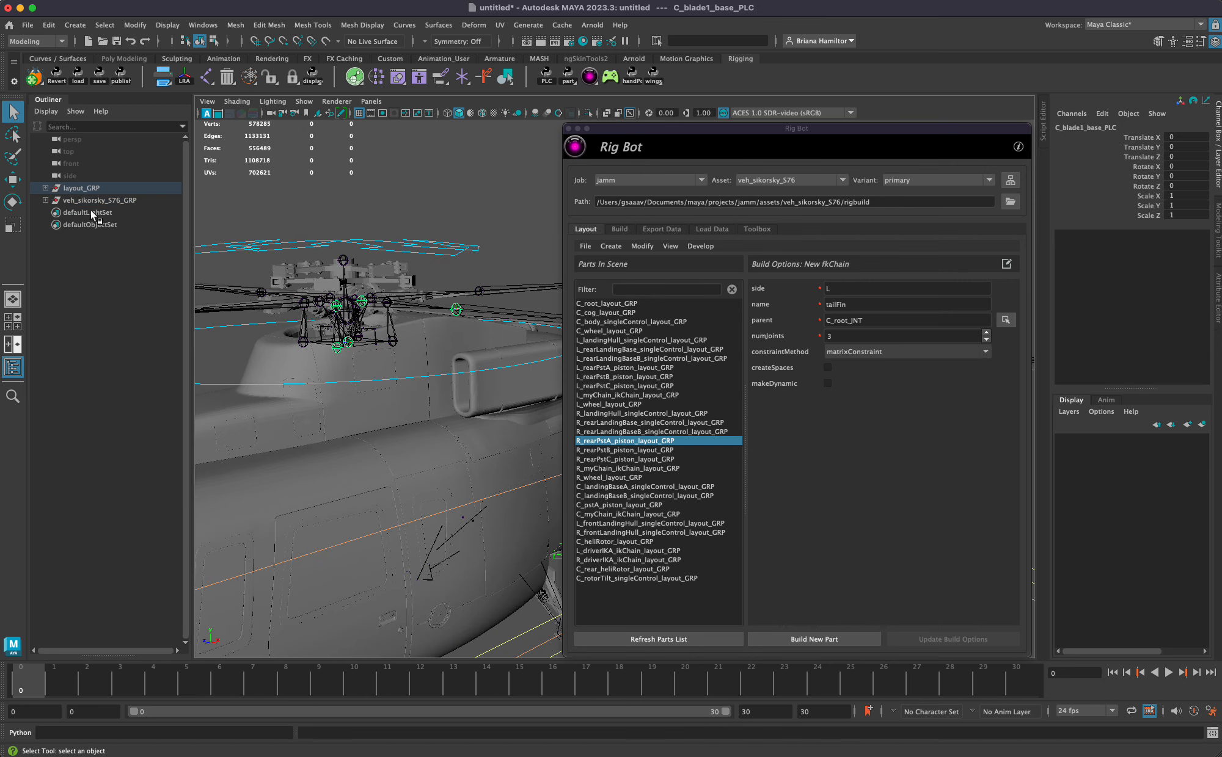
click(45, 188)
click(52, 212)
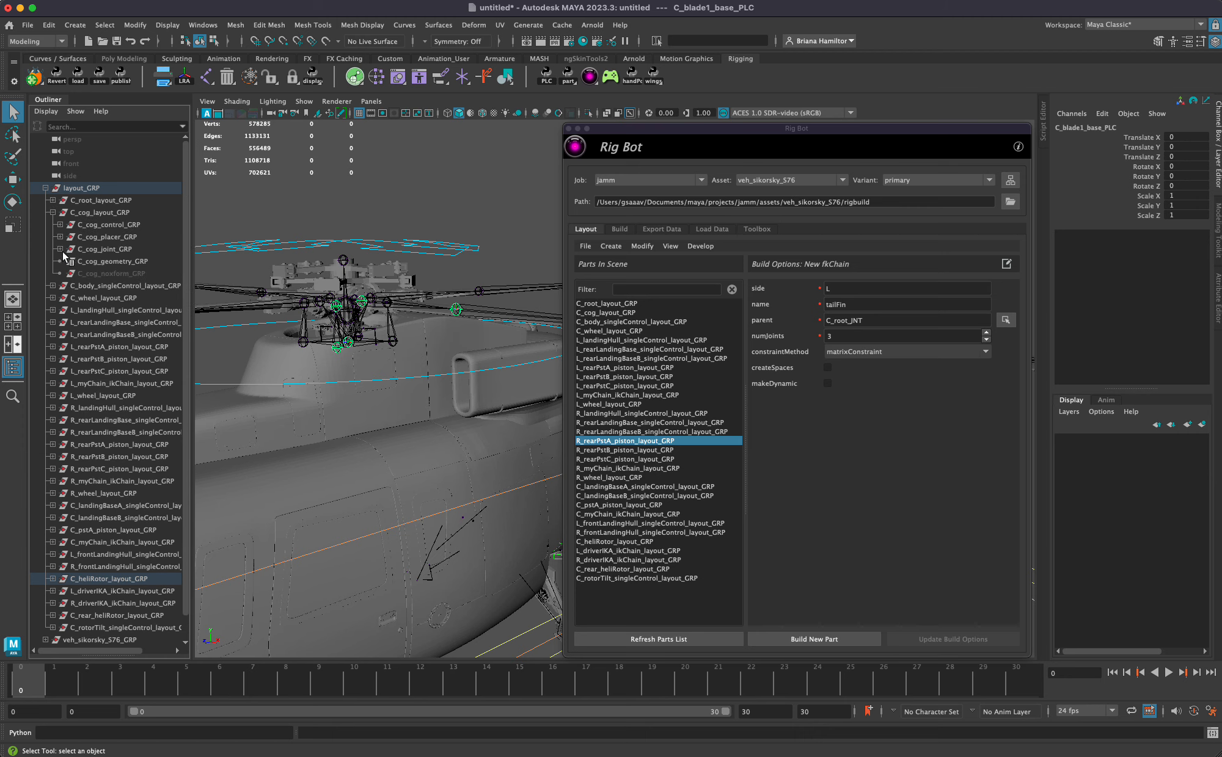
click(60, 237)
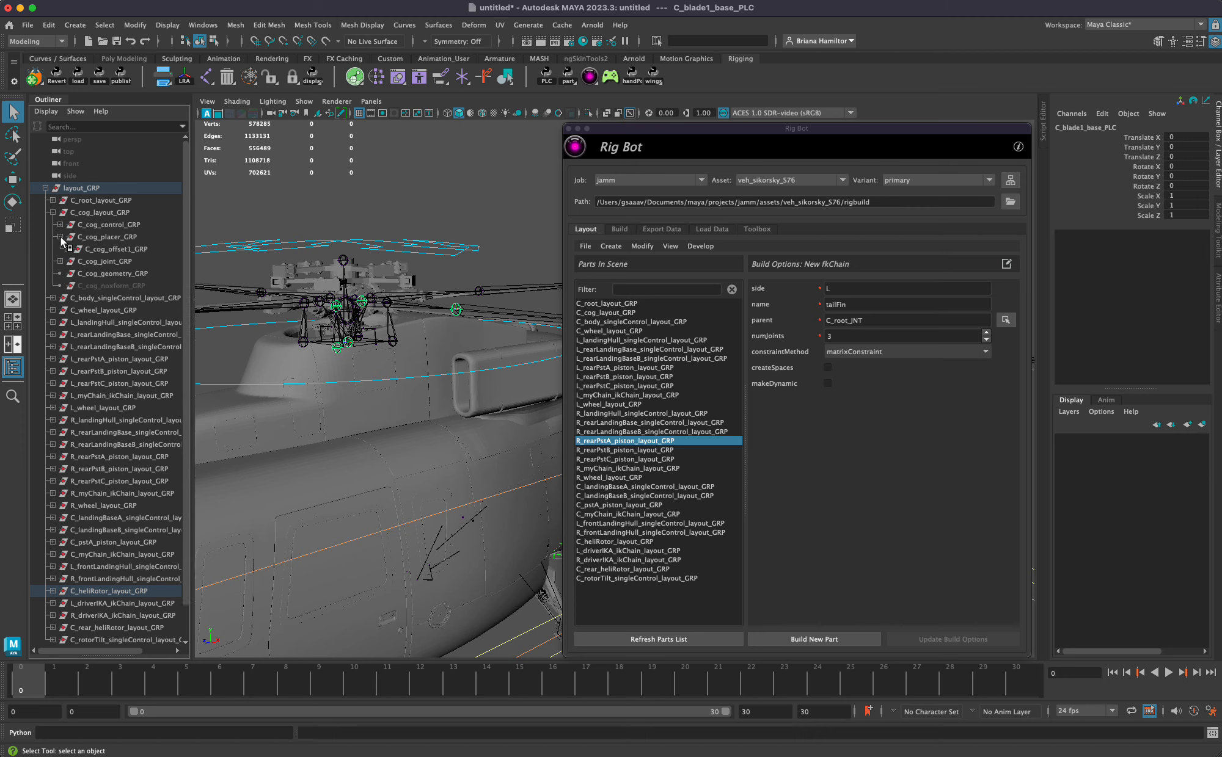
click(67, 249)
click(75, 261)
click(147, 275)
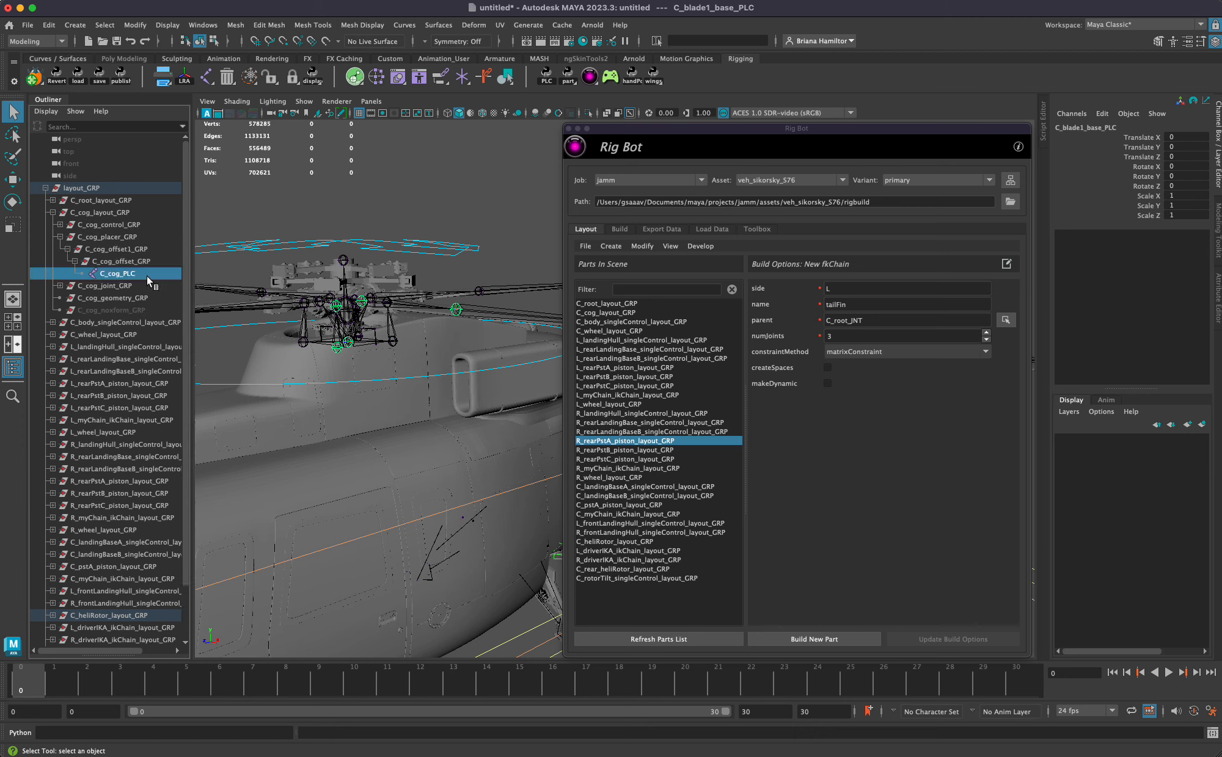
- Assign C_cog_JNT as the parent of the tailFin chain, using the cog placer at the rotor hub
alt+drag(400, 372, 353, 367)
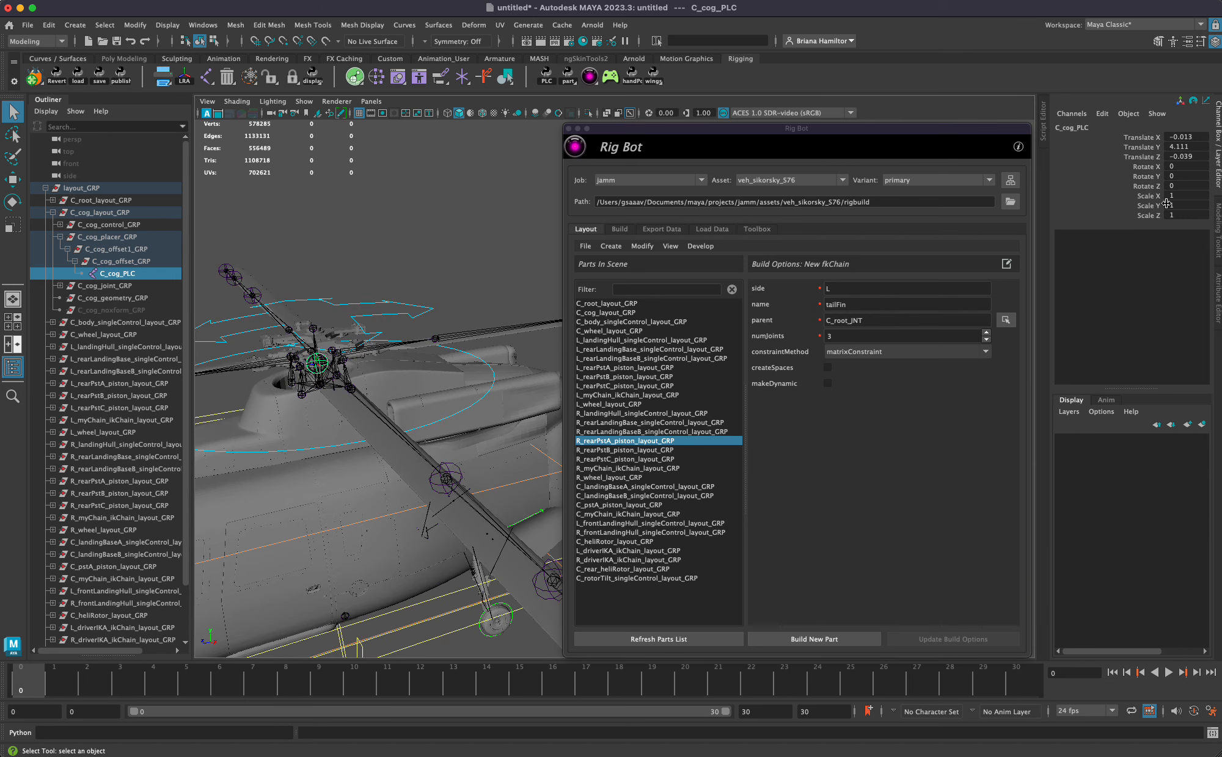
click(226, 356)
scroll(226, 355, up, 4)
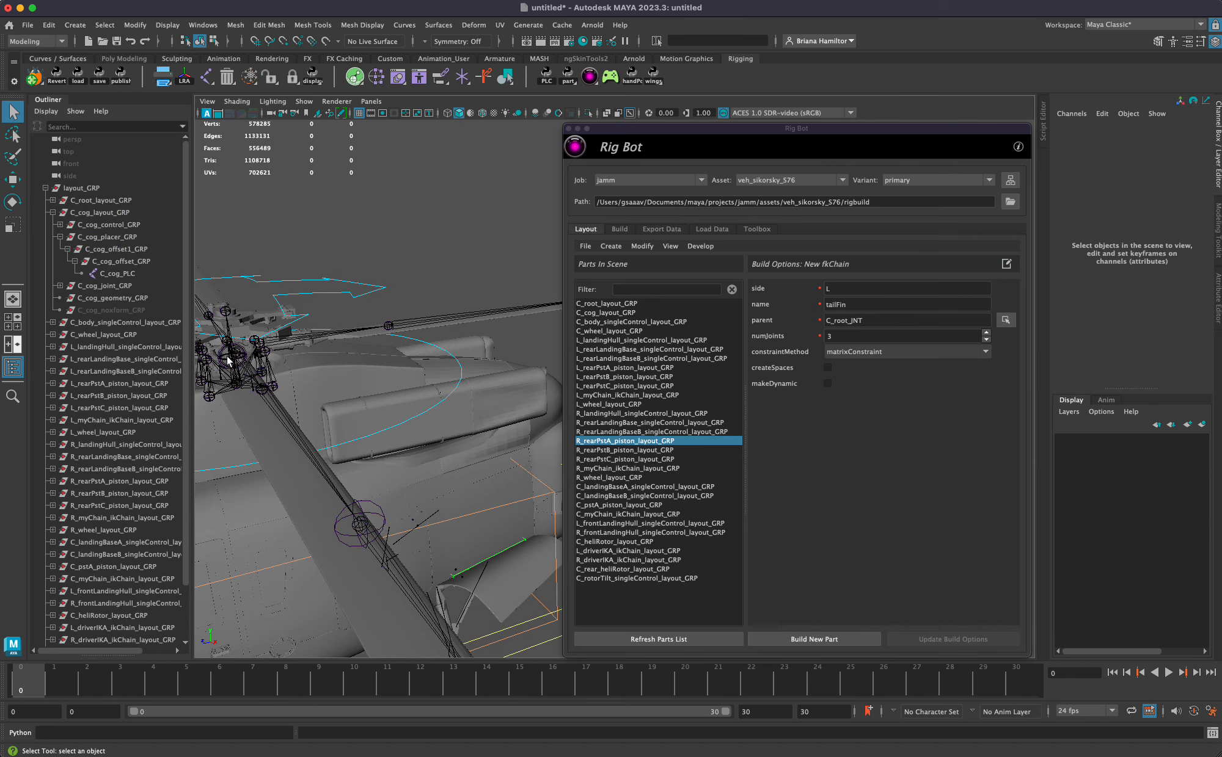
click(221, 353)
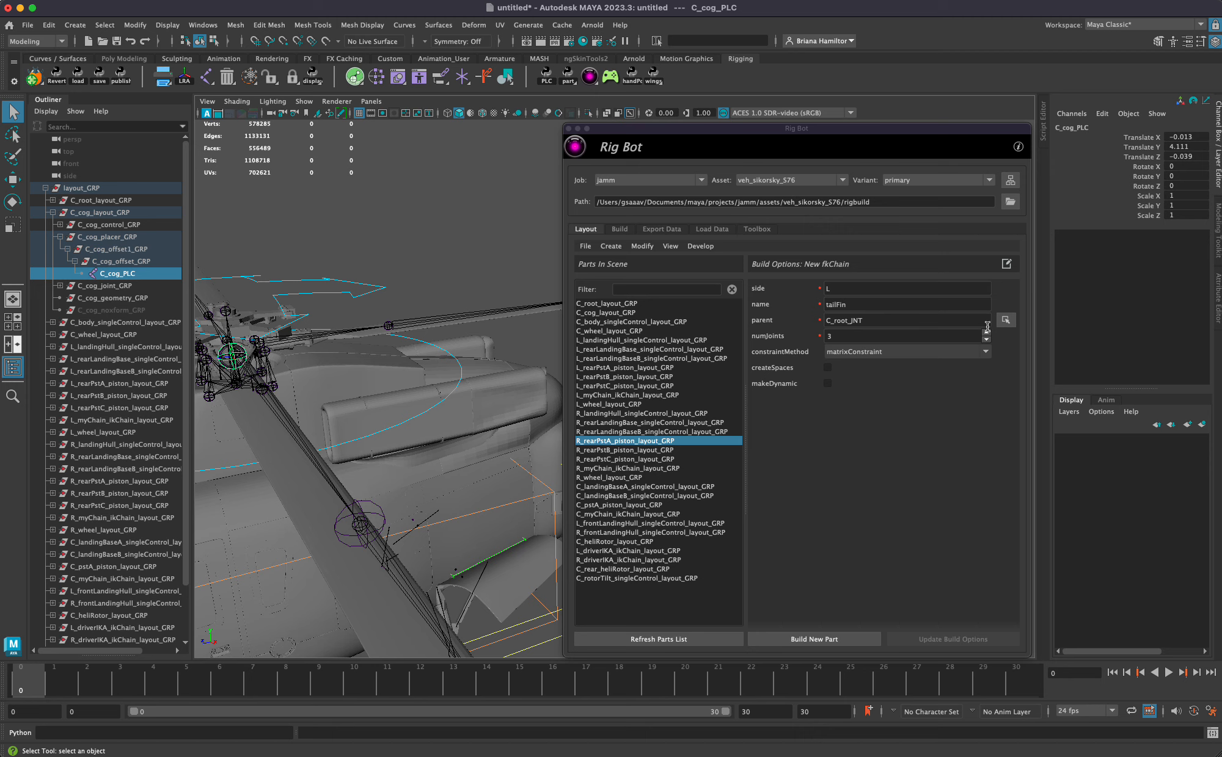
click(1006, 320)
double_click(878, 322)
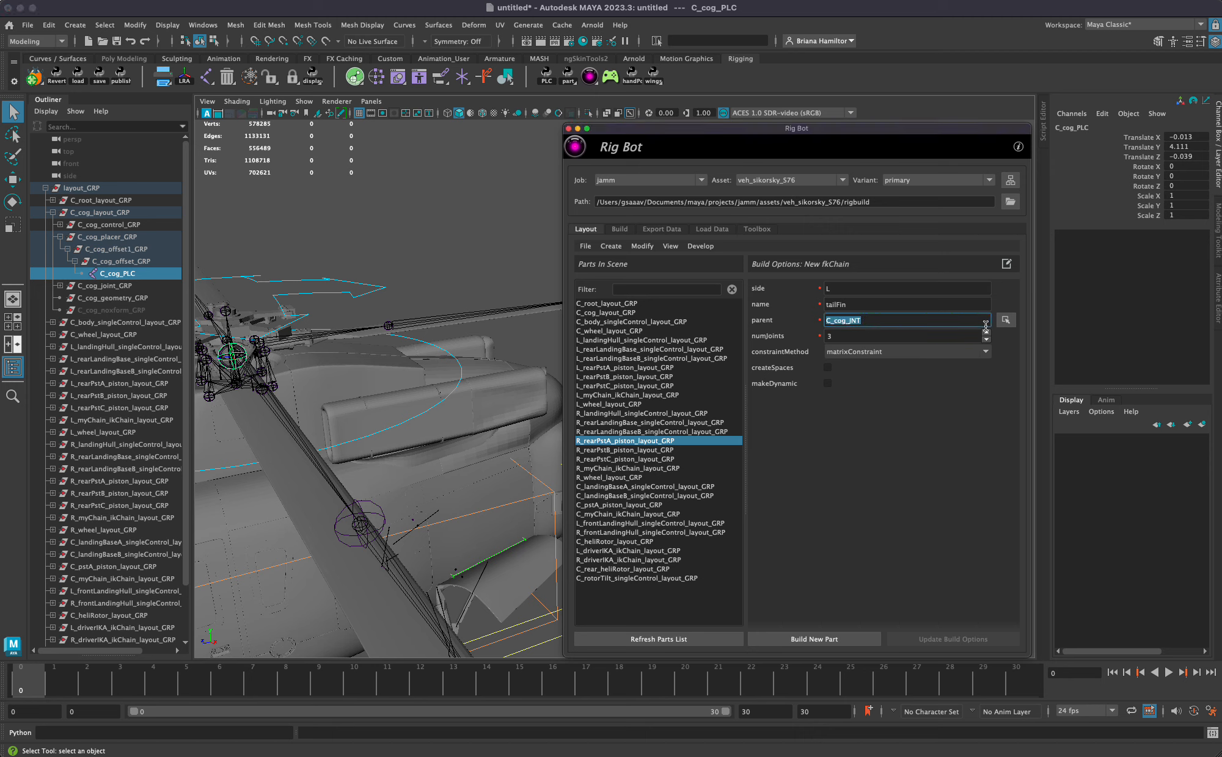
click(1007, 322)
double_click(949, 322)
- Set the number of joints for the tailFin chain to 3
click(845, 336)
text(3)
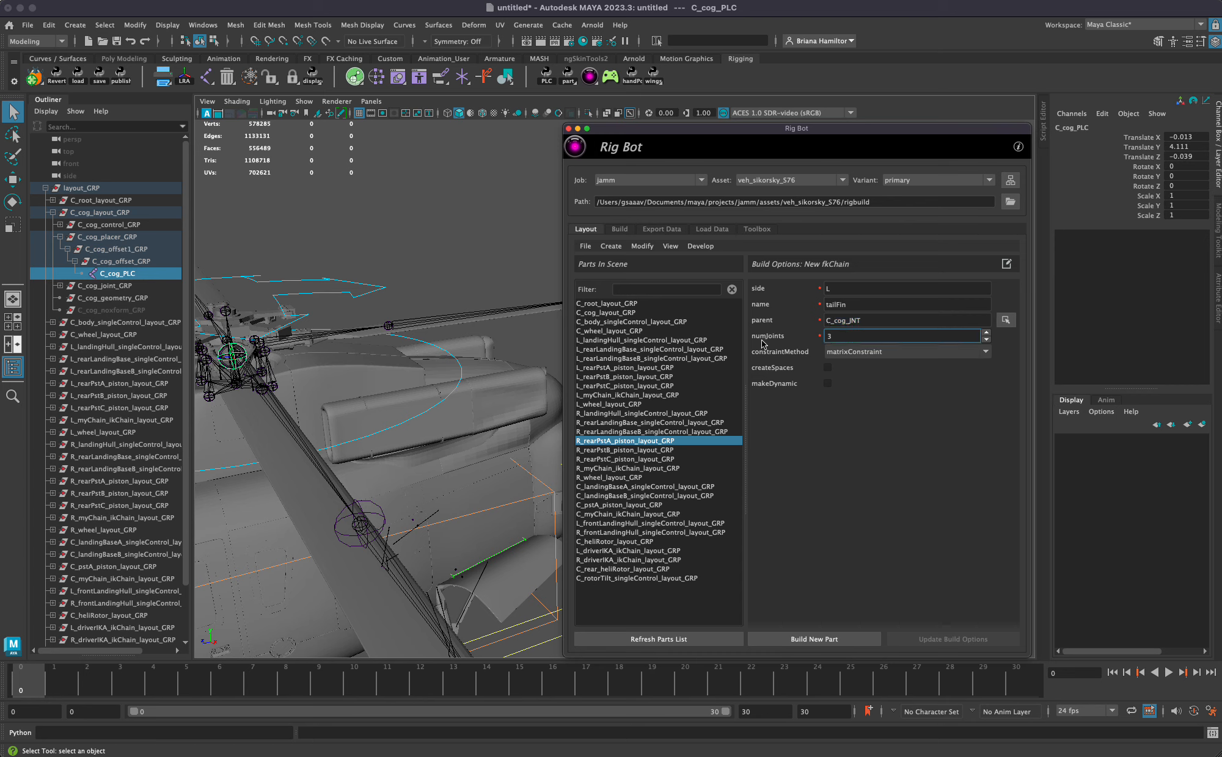
double_click(858, 339)
- Try aimConstraint and the createSpaces option on the tailFin chain, and restore matrixConstraint with createSpaces off
click(860, 353)
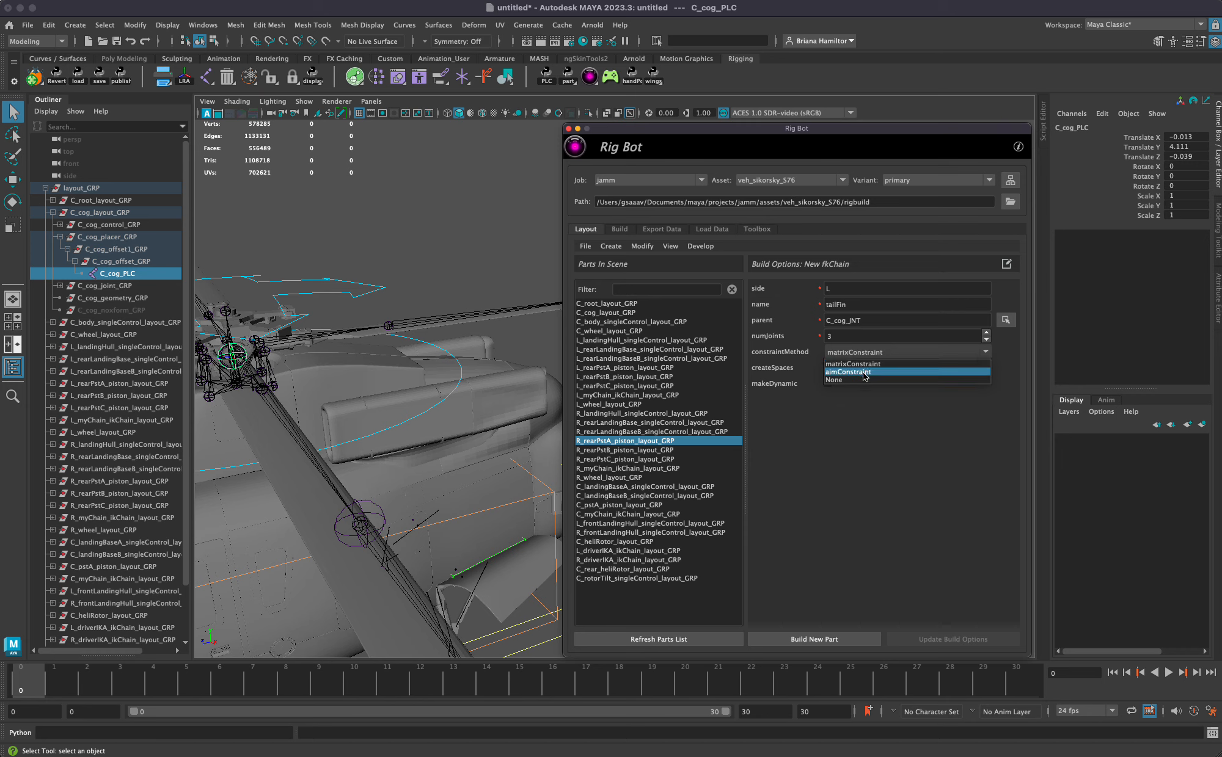
click(865, 372)
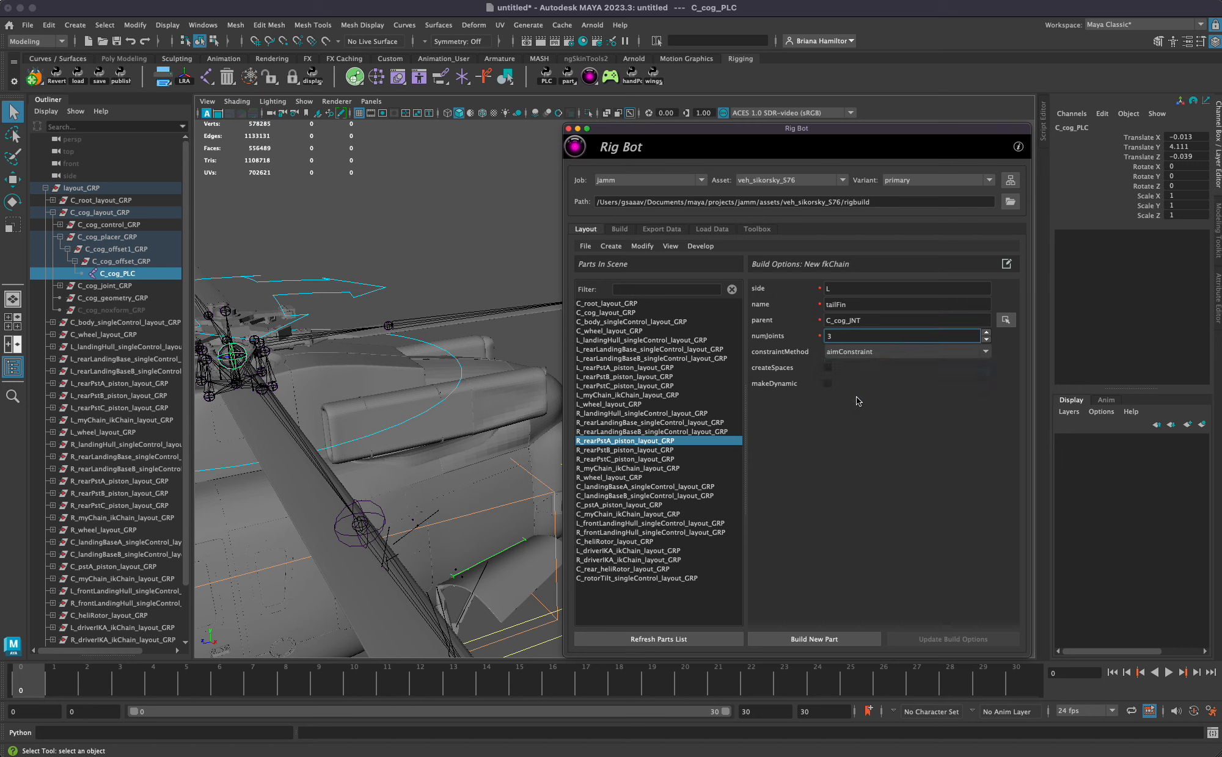
click(858, 354)
click(856, 364)
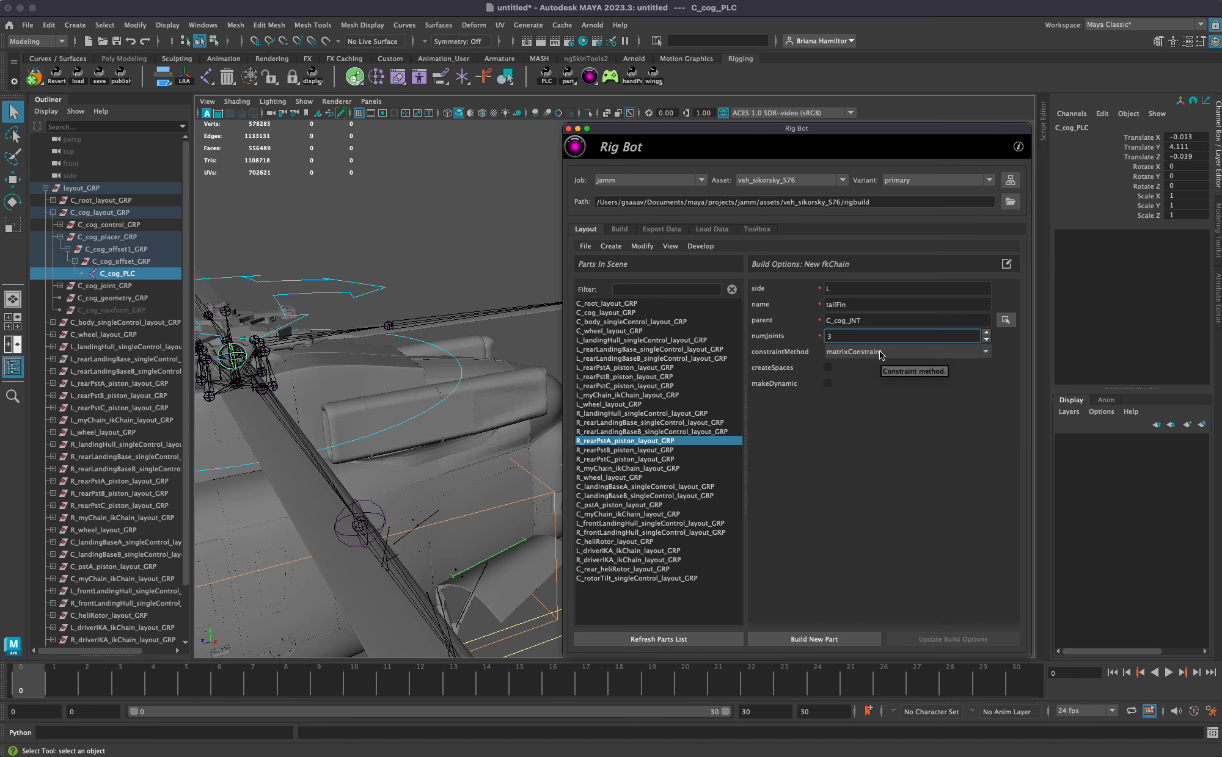
click(827, 367)
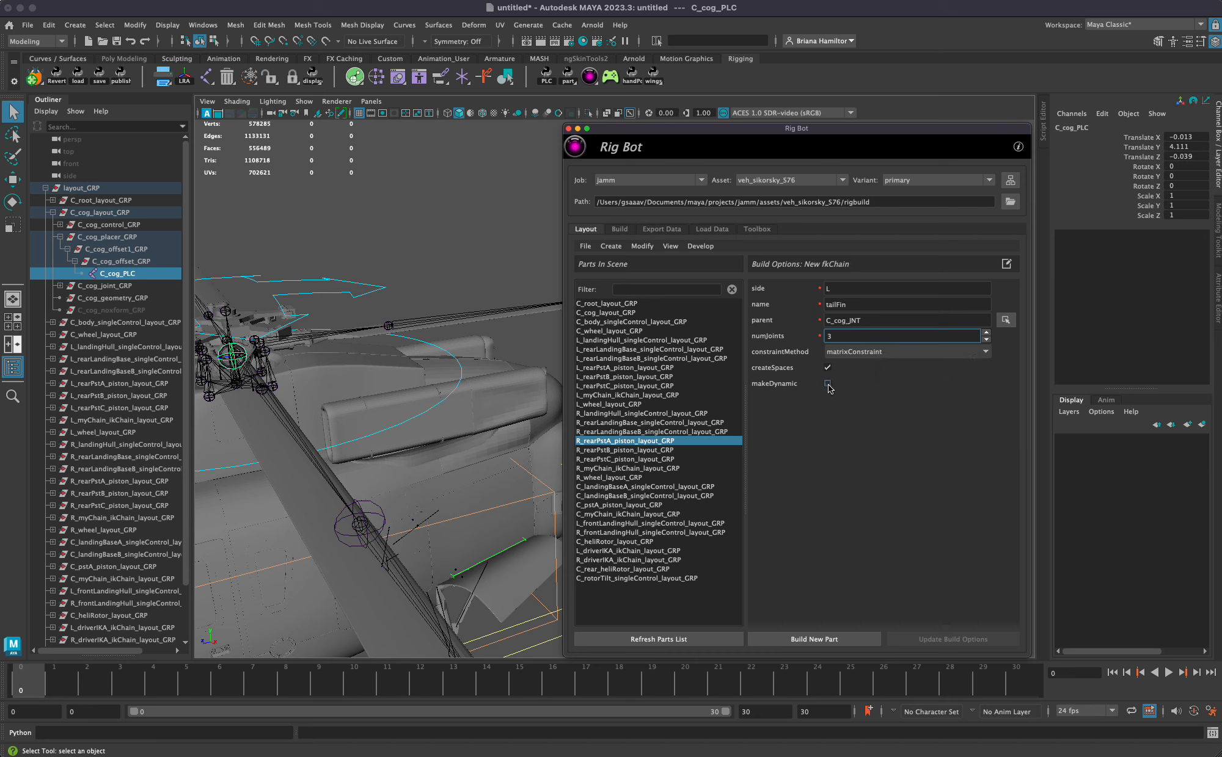
click(828, 384)
click(827, 368)
- Build the left tailFin fkChain part with the current build options
scroll(314, 336, down, 4)
click(795, 640)
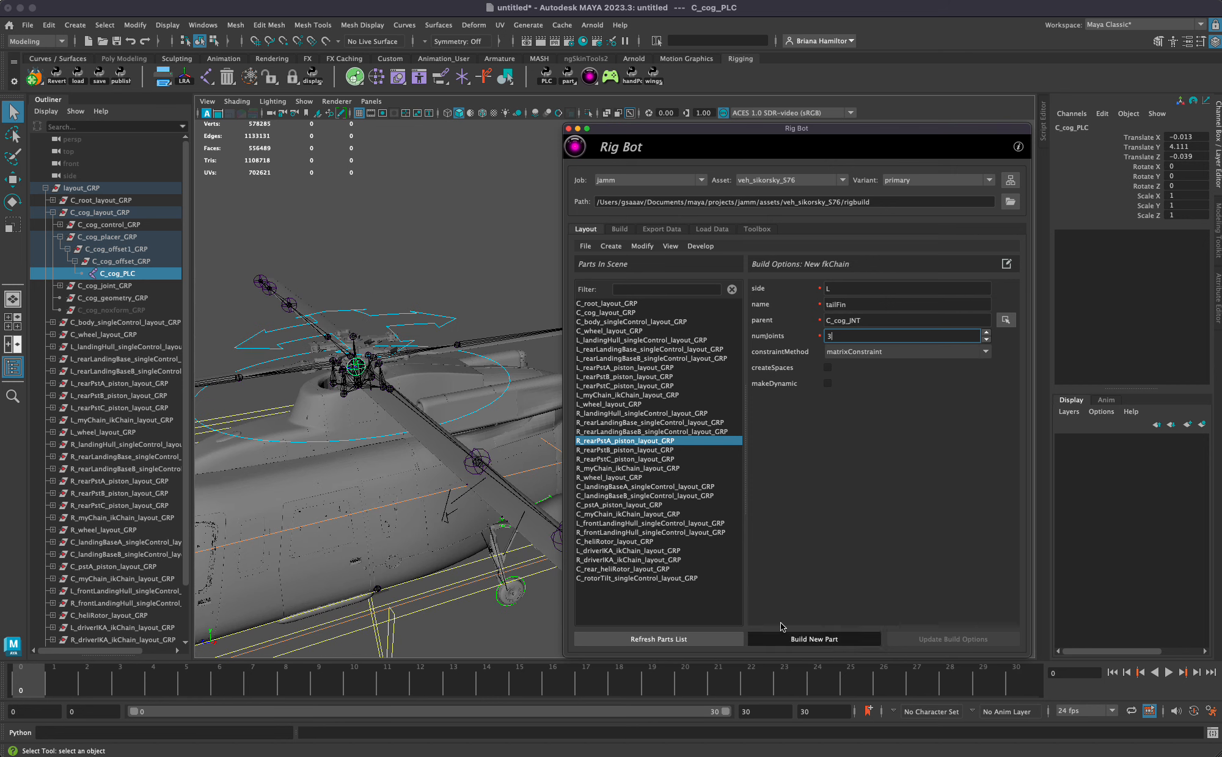
alt+drag(437, 491, 302, 458)
scroll(300, 480, down, 1)
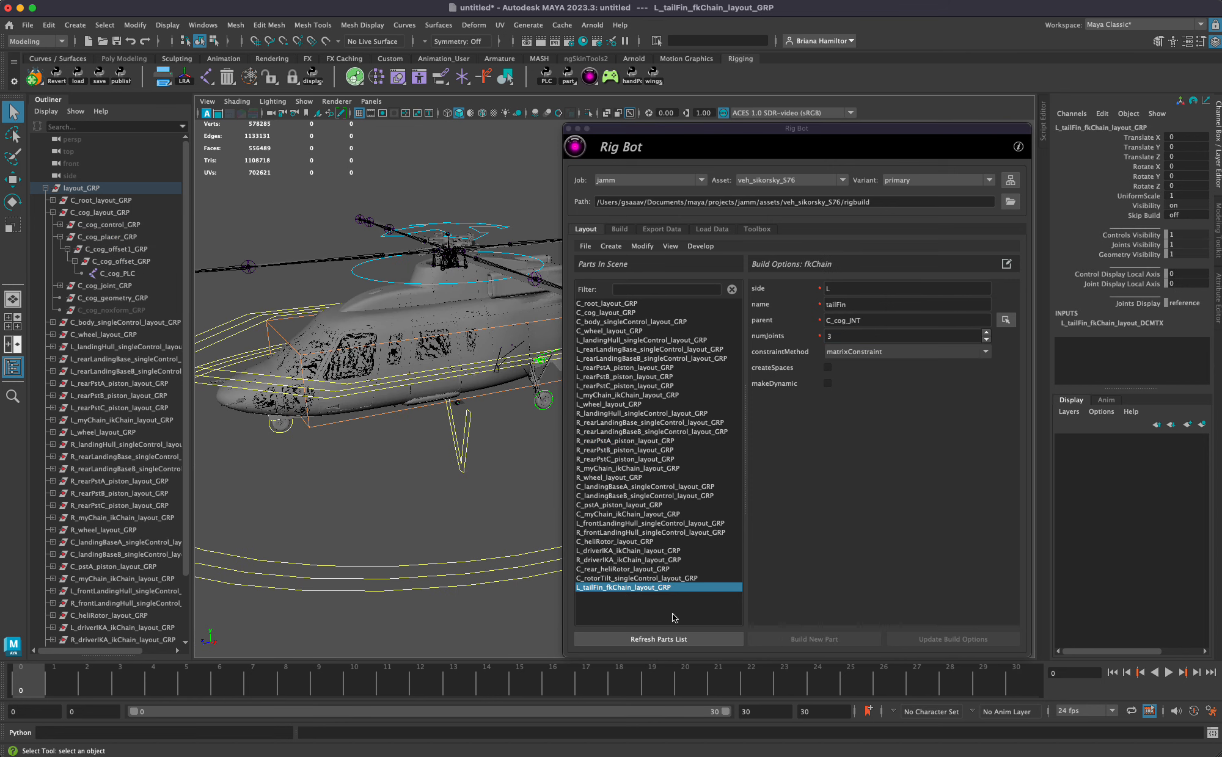
- Compare the build options of the rotorTilt, heliRotor and left tailFin parts
click(607, 588)
click(617, 579)
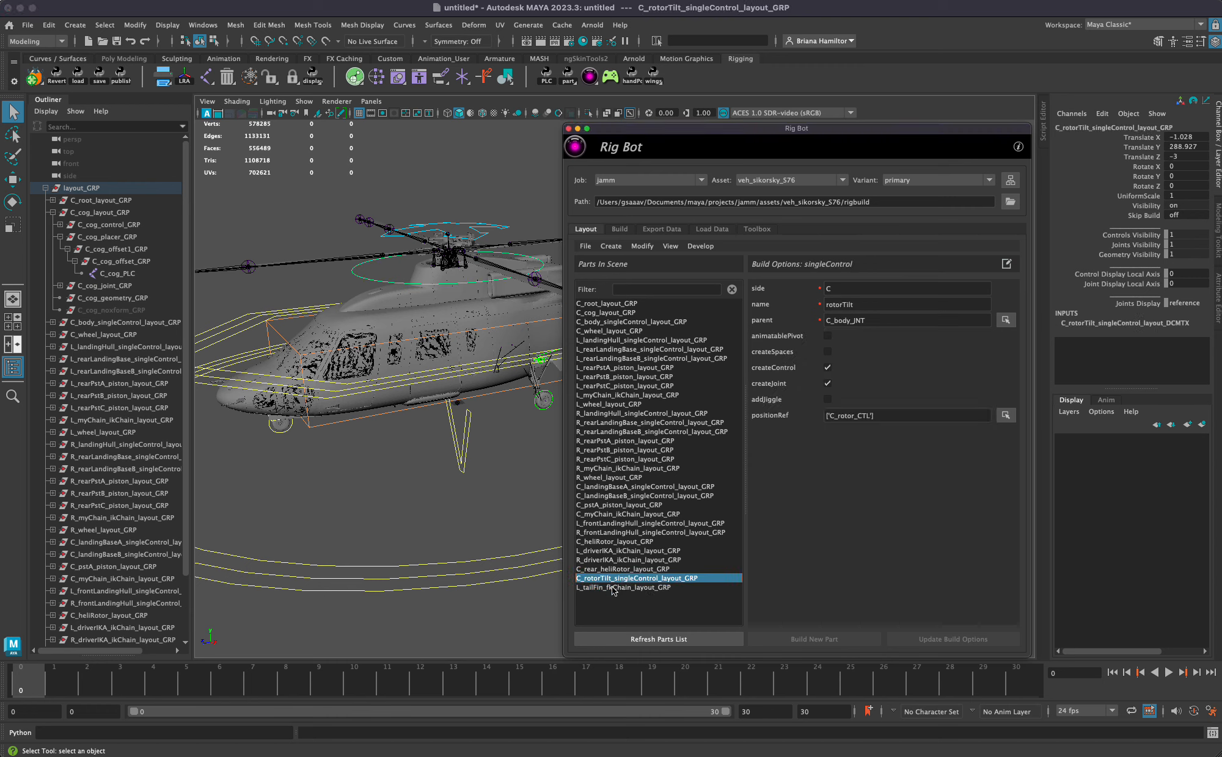
click(611, 588)
click(622, 543)
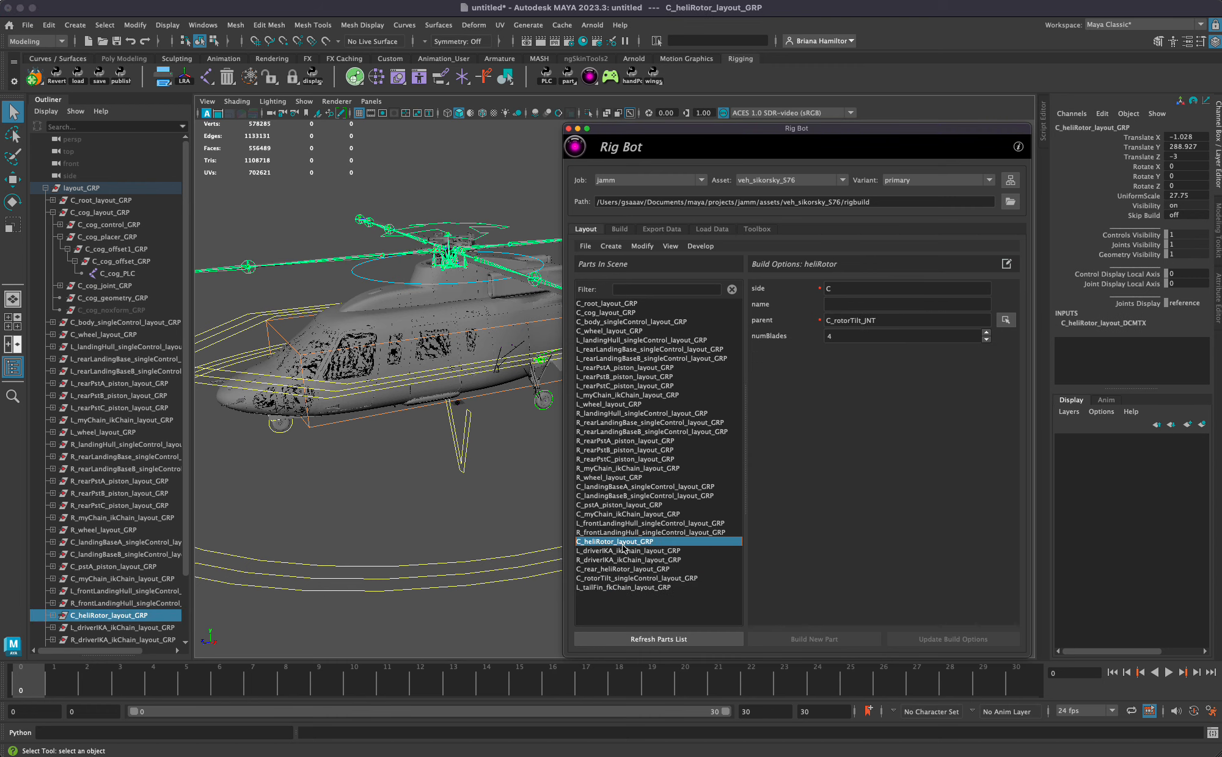
click(623, 588)
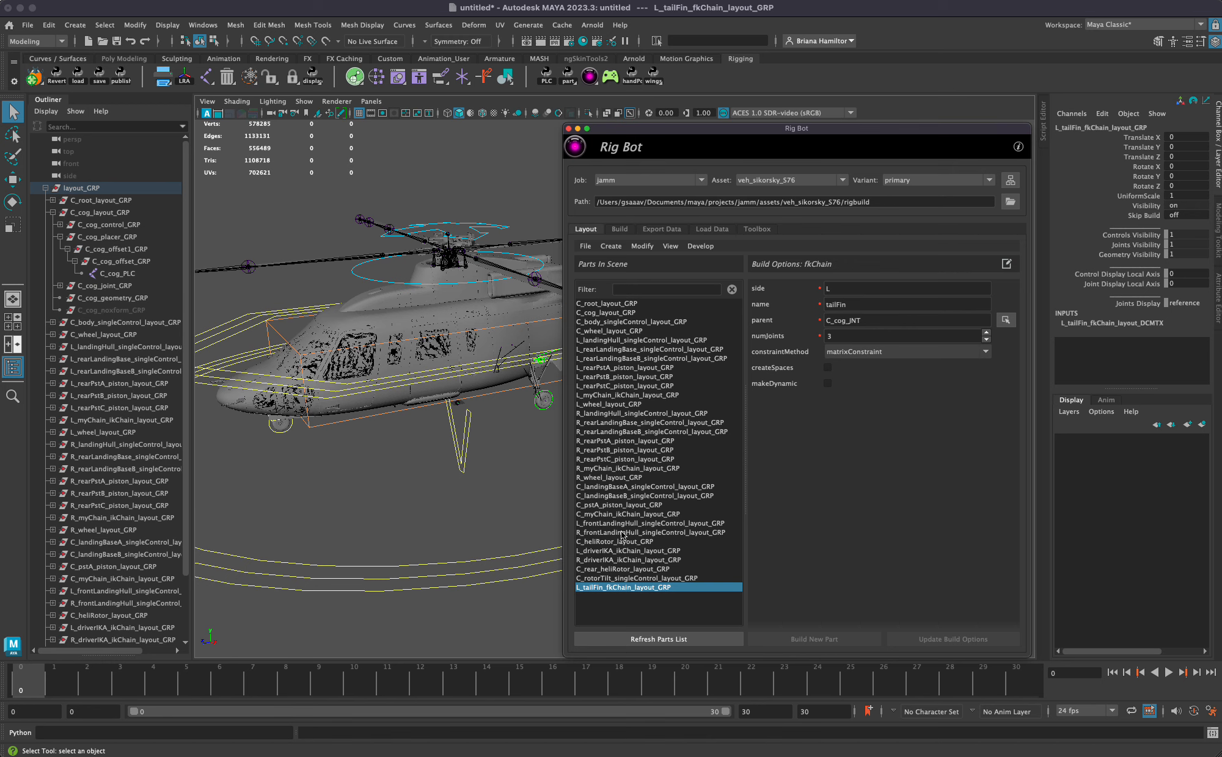
- Scale the left tailFin layout group uniformly to about 47.2 and undo the trial move
alt+drag(459, 532, 415, 495)
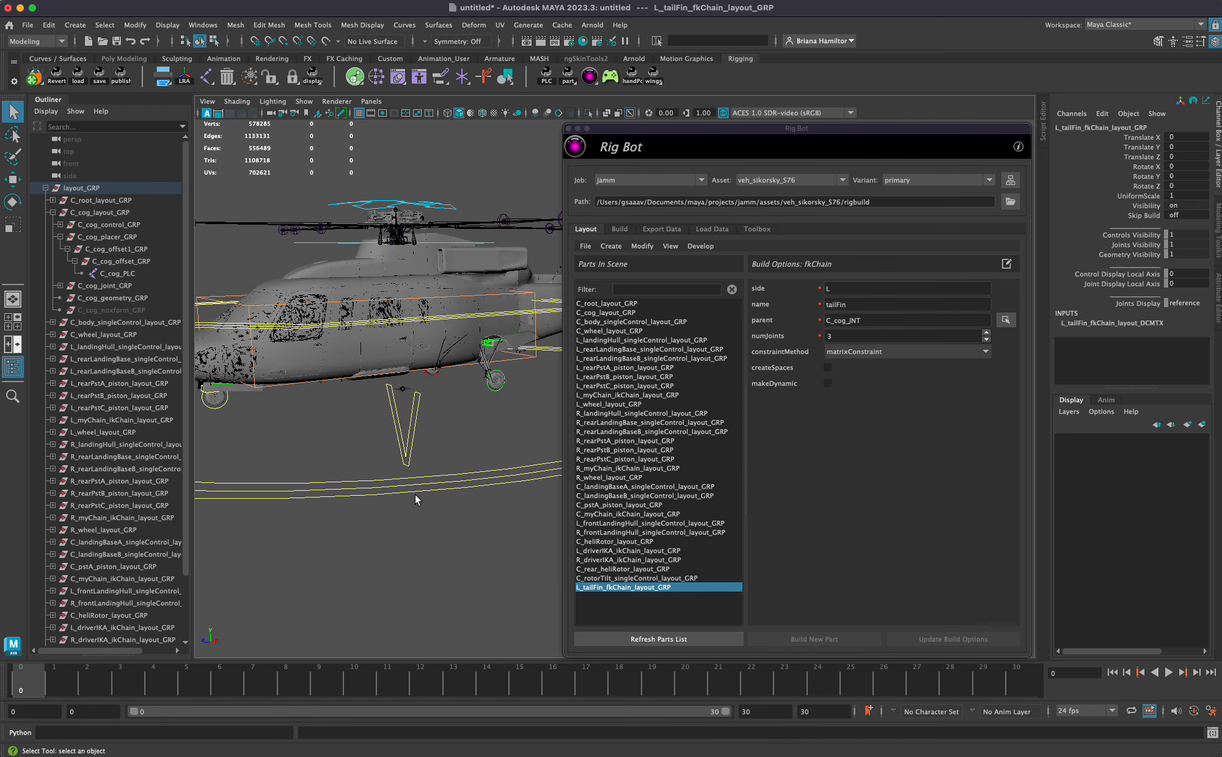
key(r)
drag(400, 395, 511, 422)
key(w)
middle_drag(458, 466, 460, 486)
alt+middle_drag(488, 414, 397, 452)
key(super+z)
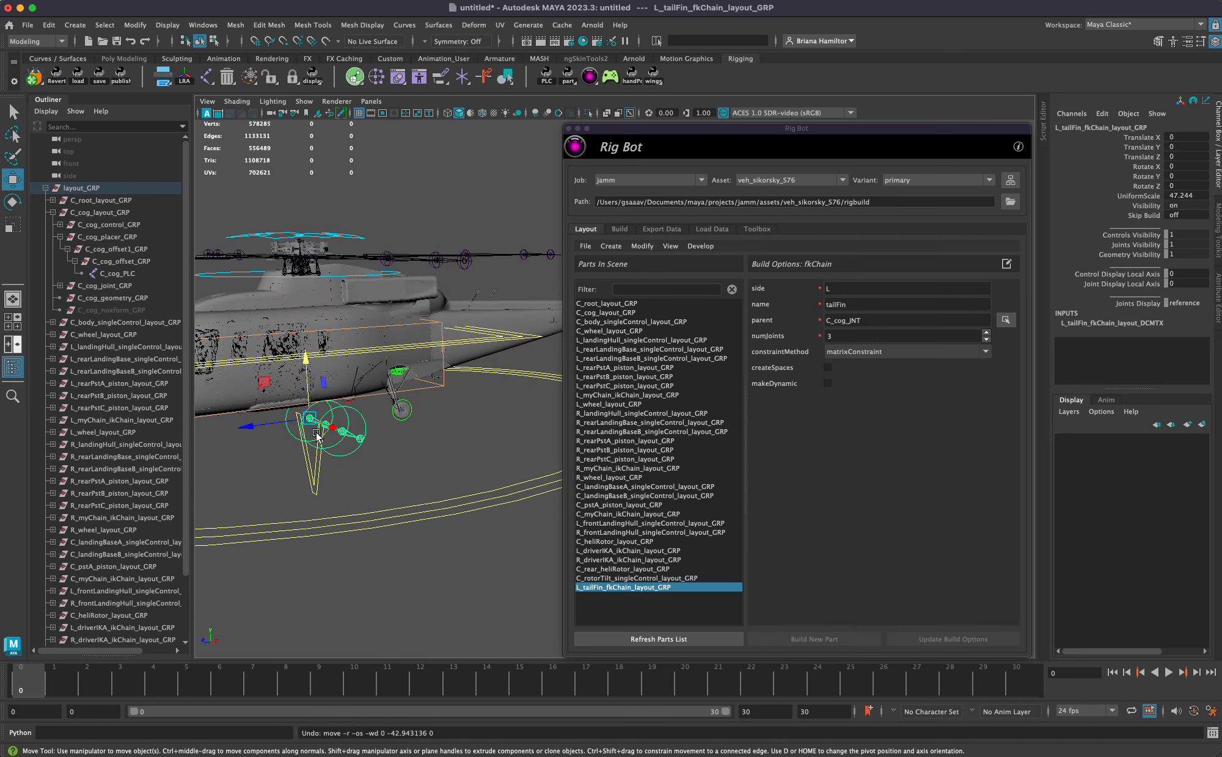
- Move the left tailFin chain to the root of the left tail stabiliser, at about 33.3, 180.9, -710.6
drag(314, 428, 480, 443)
alt+drag(480, 443, 311, 498)
alt+right_drag(397, 458, 477, 452)
mouse_move(477, 452)
alt+mouse_down()
mouse_move(417, 431)
mouse_move(390, 441)
mouse_move(499, 459)
alt+mouse_up()
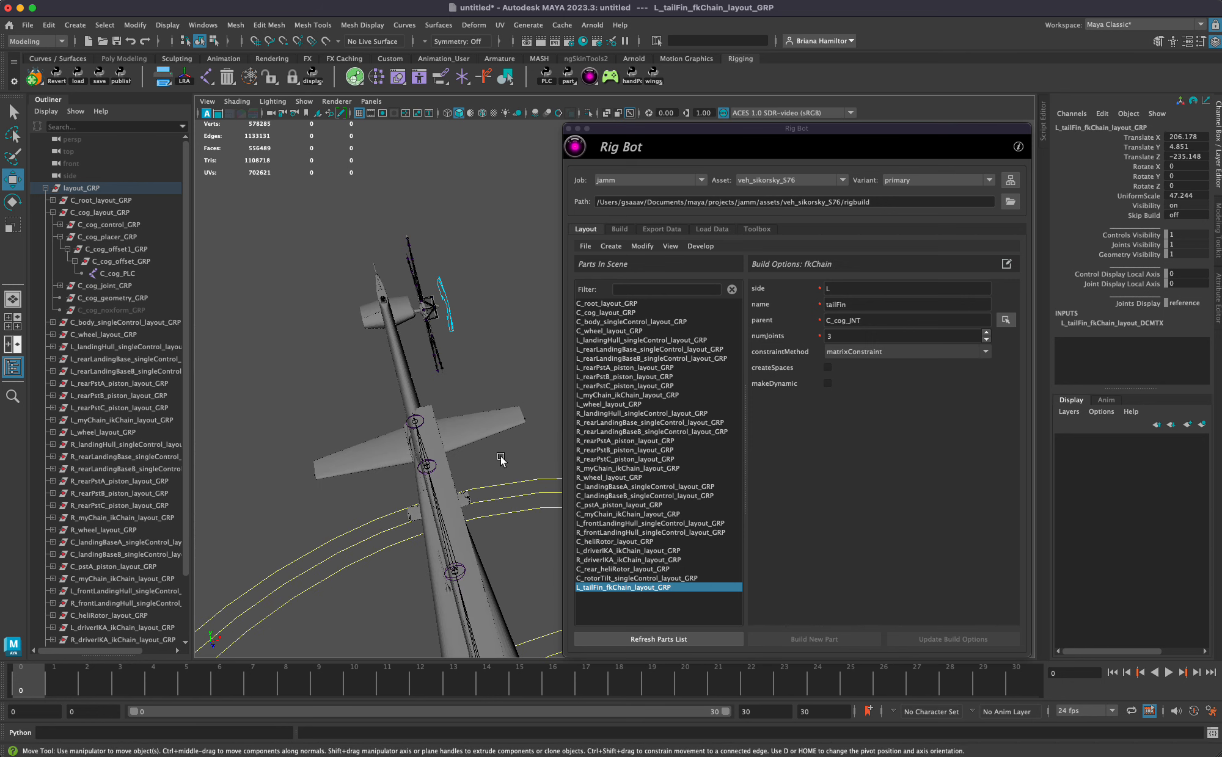
key(v)
middle_click(444, 429)
alt+middle_drag(514, 438, 405, 448)
alt+right_drag(405, 447, 421, 455)
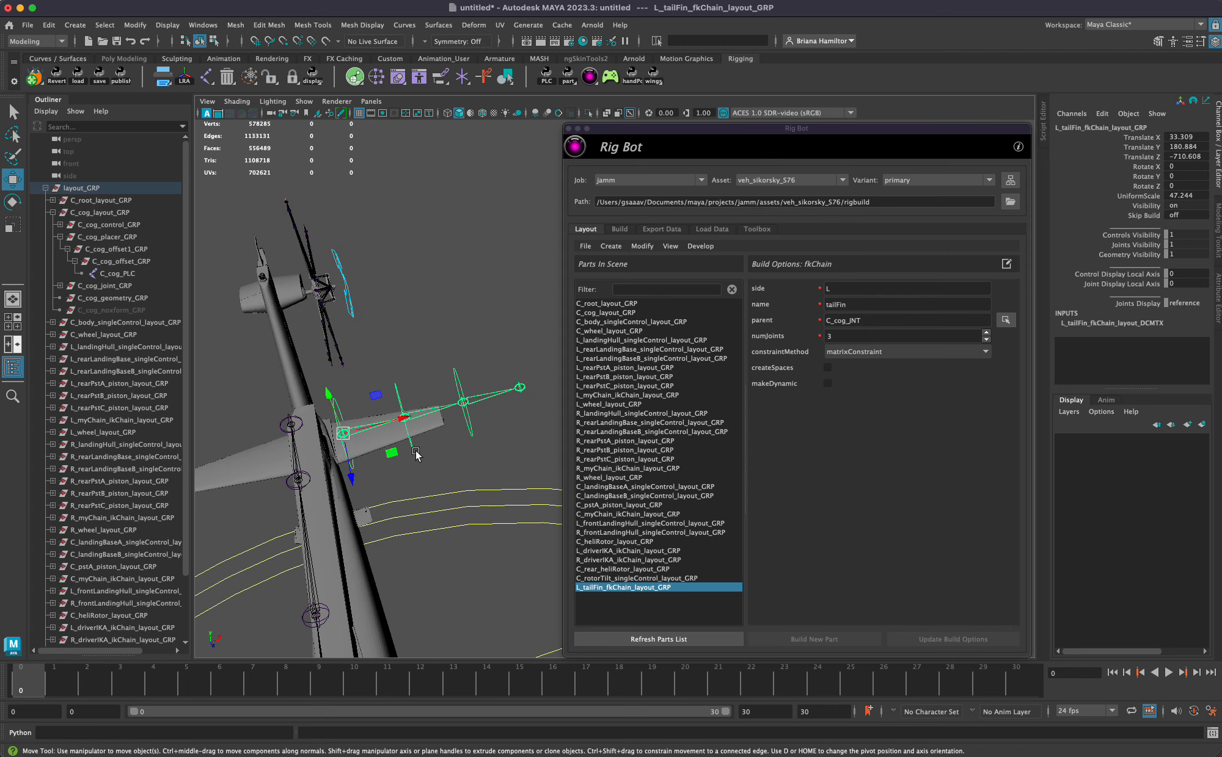
- Fit the tailFin chain inside the stabiliser with a uniform scale of about 26.2 and a position of about 25.3, 174.2, -710.6
key(r)
drag(343, 434, 354, 368)
drag(386, 279, 430, 375)
alt+drag(517, 432, 505, 481)
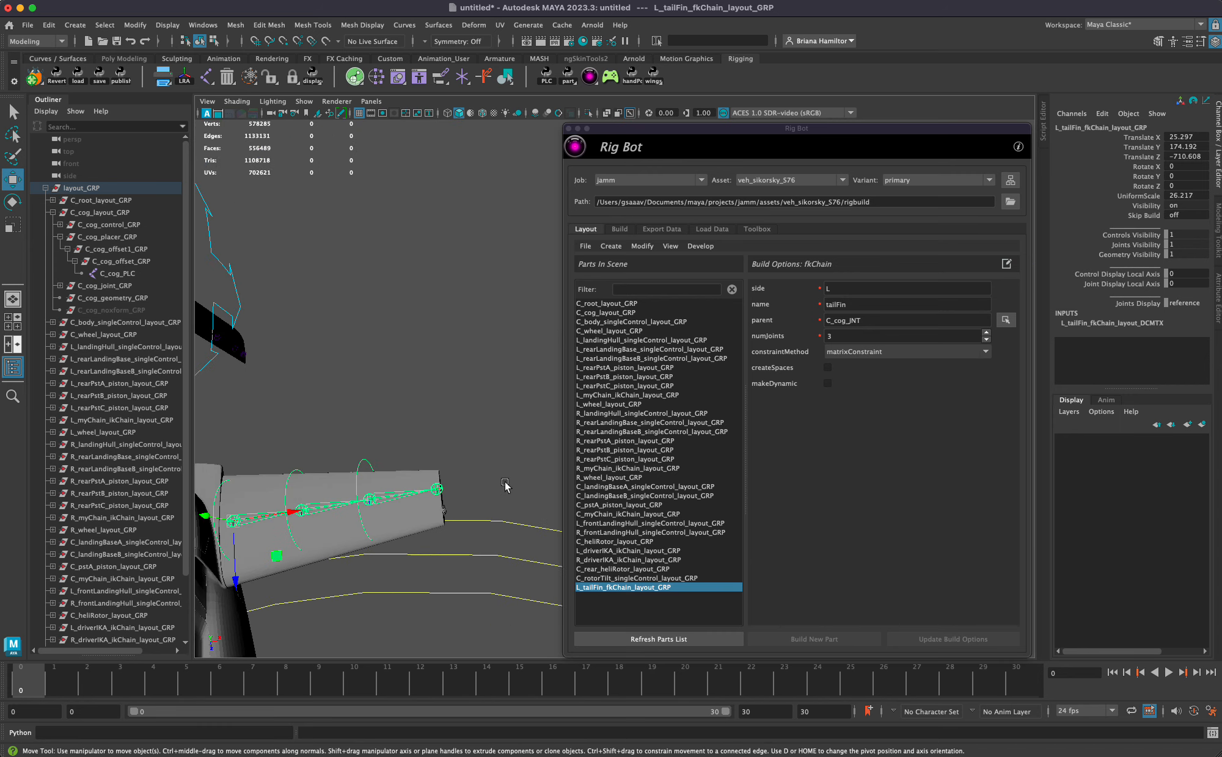
alt+middle_drag(506, 481, 568, 409)
- Try moving the second tailFin placer off the fin and undo the move
click(405, 383)
click(363, 435)
alt+drag(383, 475, 383, 439)
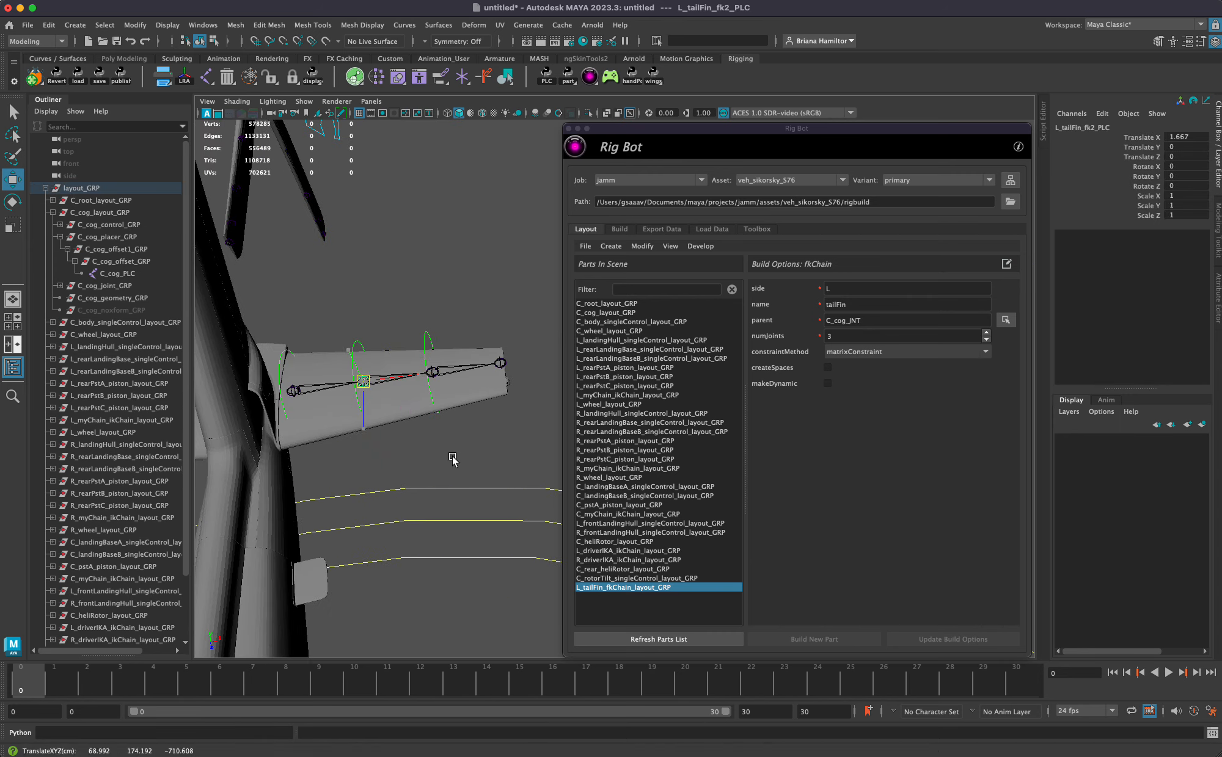
middle_drag(453, 459, 441, 415)
key(super+z)
- Check the object names of the third and second tailFin placers along the fin
click(417, 322)
click(431, 378)
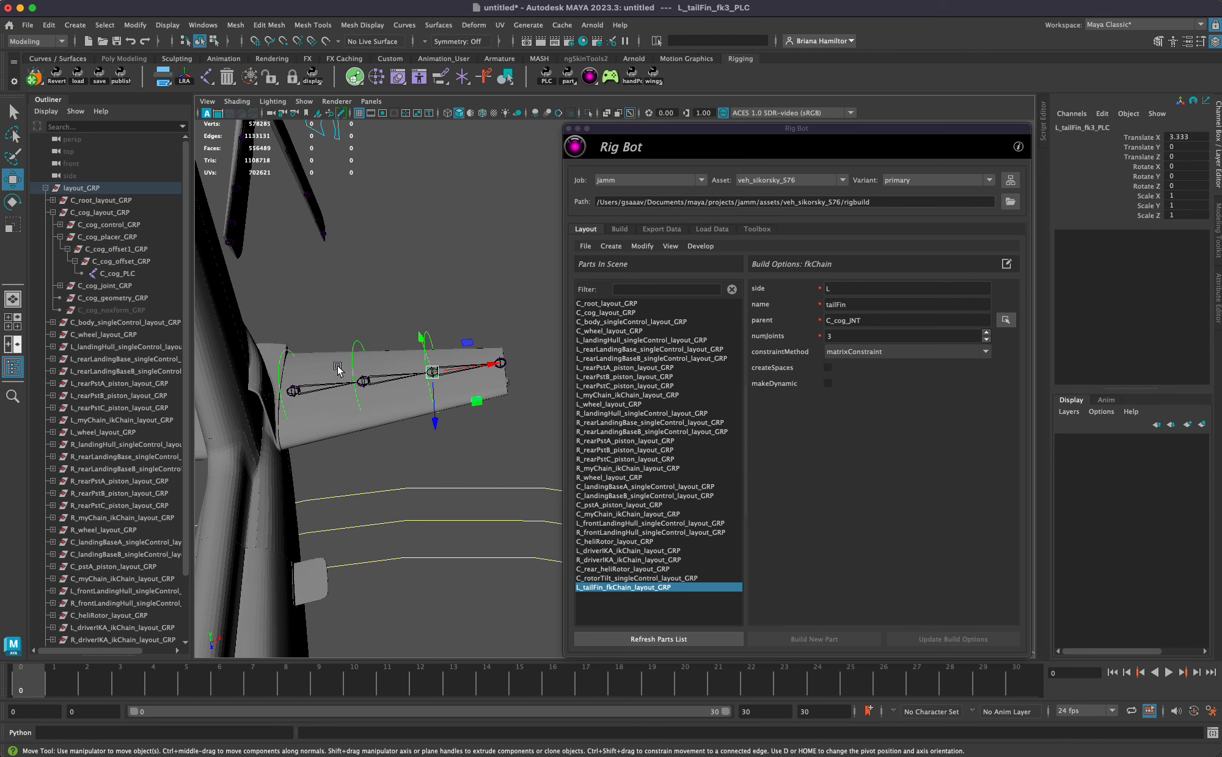
click(363, 381)
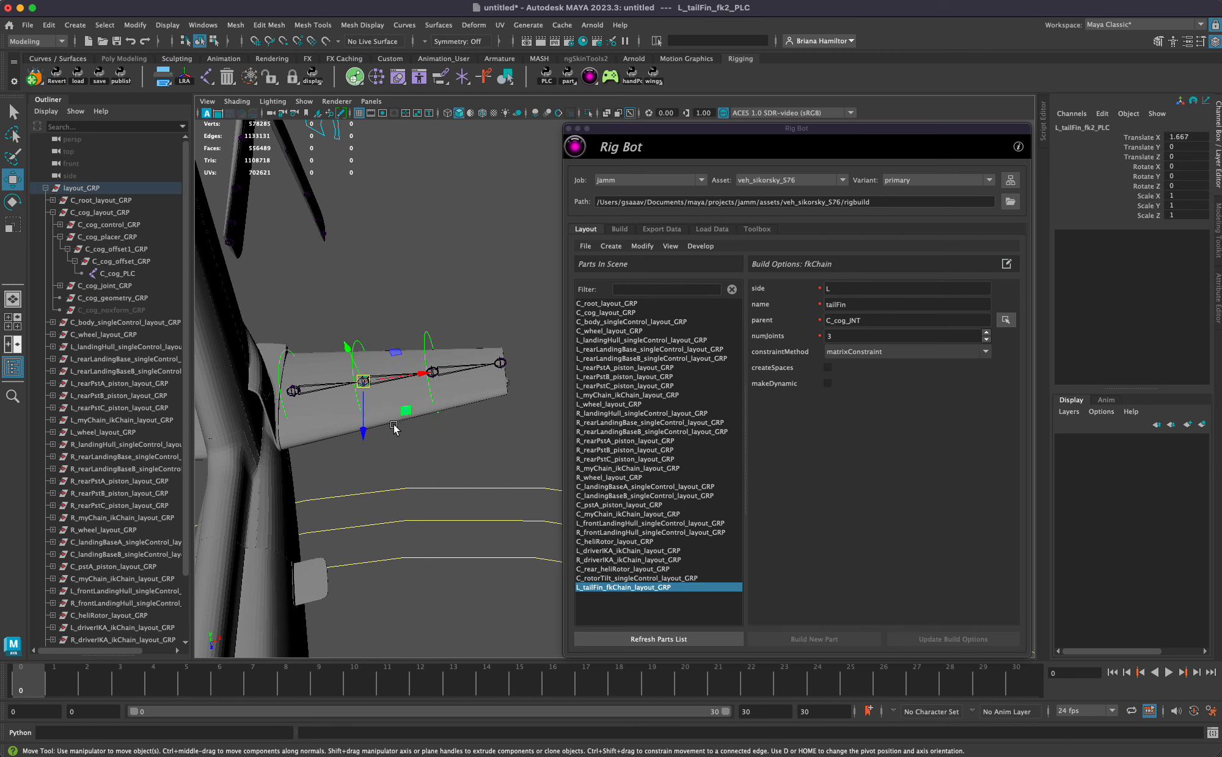
double_click(1106, 128)
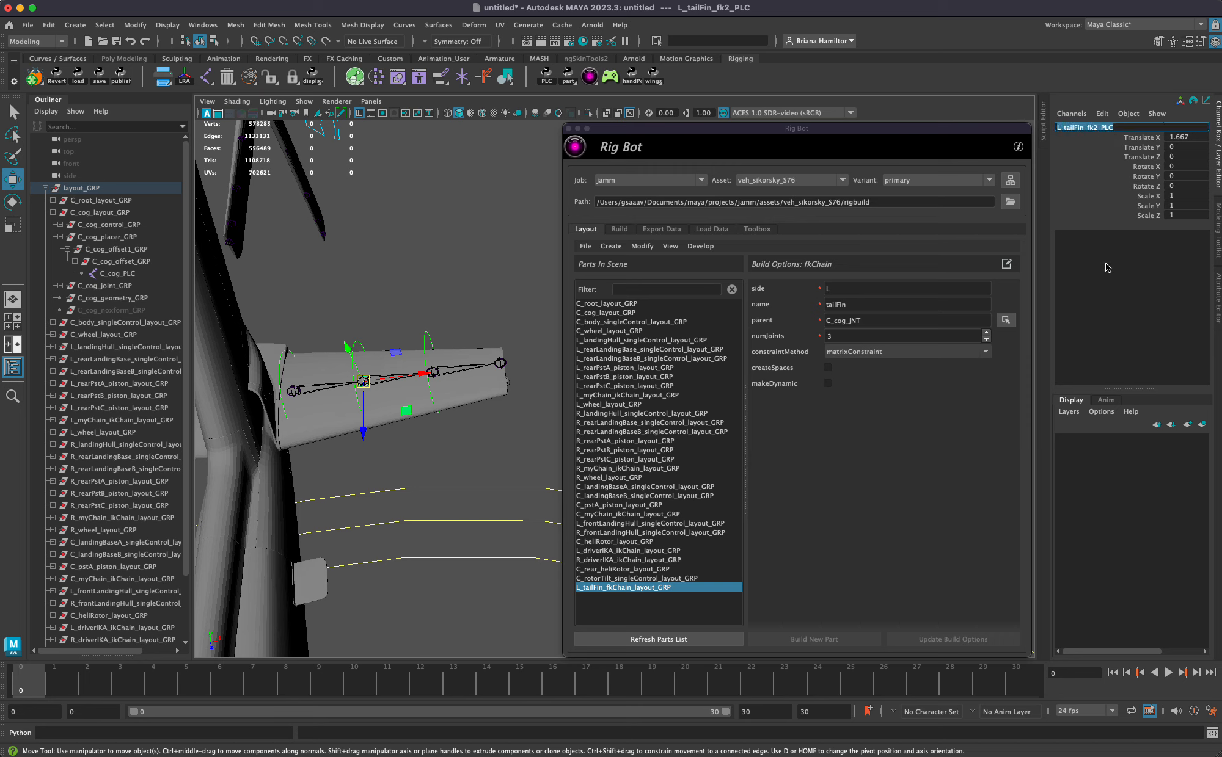
click(379, 315)
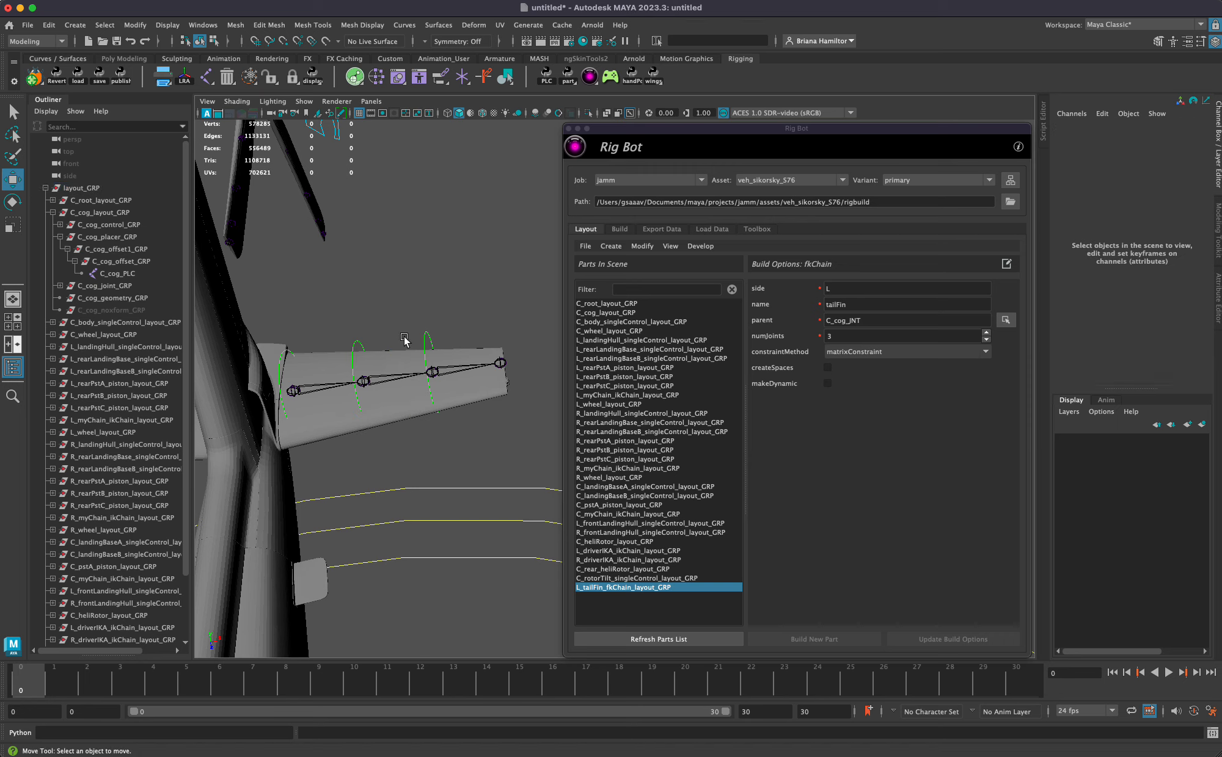
- Move the third tailFin placer above the fin, then try moving the tip placer and undo that
click(434, 375)
middle_drag(463, 469, 449, 307)
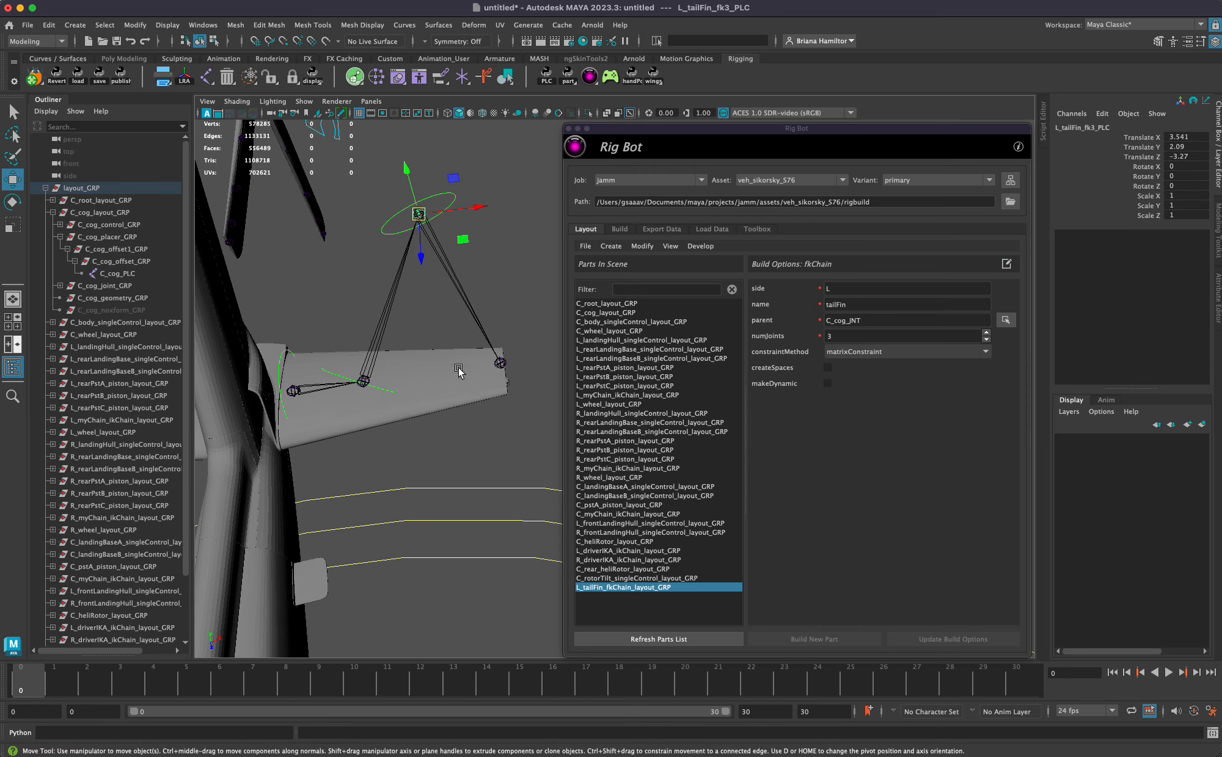
click(501, 365)
alt+drag(517, 424, 523, 427)
mouse_move(523, 427)
middle_down()
mouse_move(467, 489)
mouse_move(553, 297)
mouse_move(531, 500)
mouse_move(530, 421)
middle_up()
key(super+z)
key(super+z)
- Move the third tailFin placer below the fin, to about 2.59, -2.10, 0.59
click(417, 214)
alt+drag(529, 425, 466, 371)
middle_drag(466, 370, 400, 508)
- Try moving the second tailFin placer well above the fin and undo that move
click(313, 321)
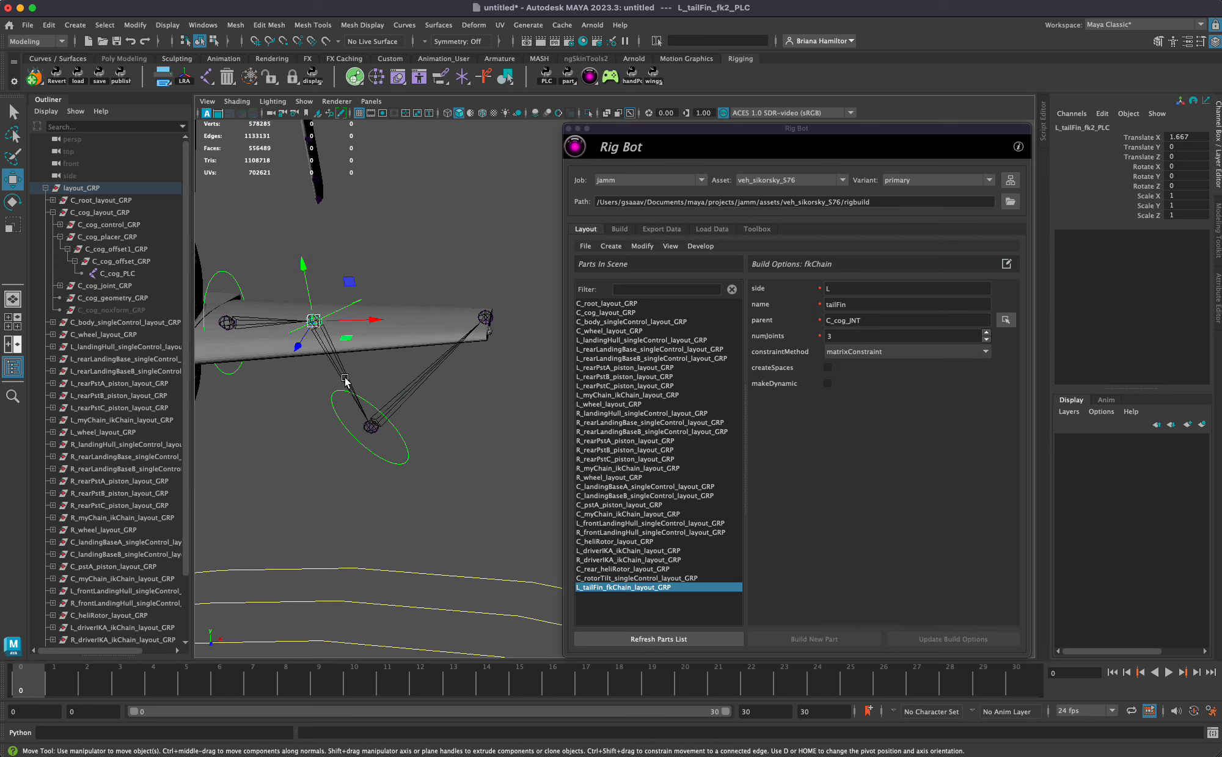
mouse_move(349, 390)
middle_down()
mouse_move(310, 535)
mouse_move(362, 300)
mouse_move(327, 431)
mouse_move(395, 345)
mouse_move(347, 397)
middle_up()
alt+drag(347, 397, 352, 396)
middle_drag(352, 395, 409, 295)
click(348, 313)
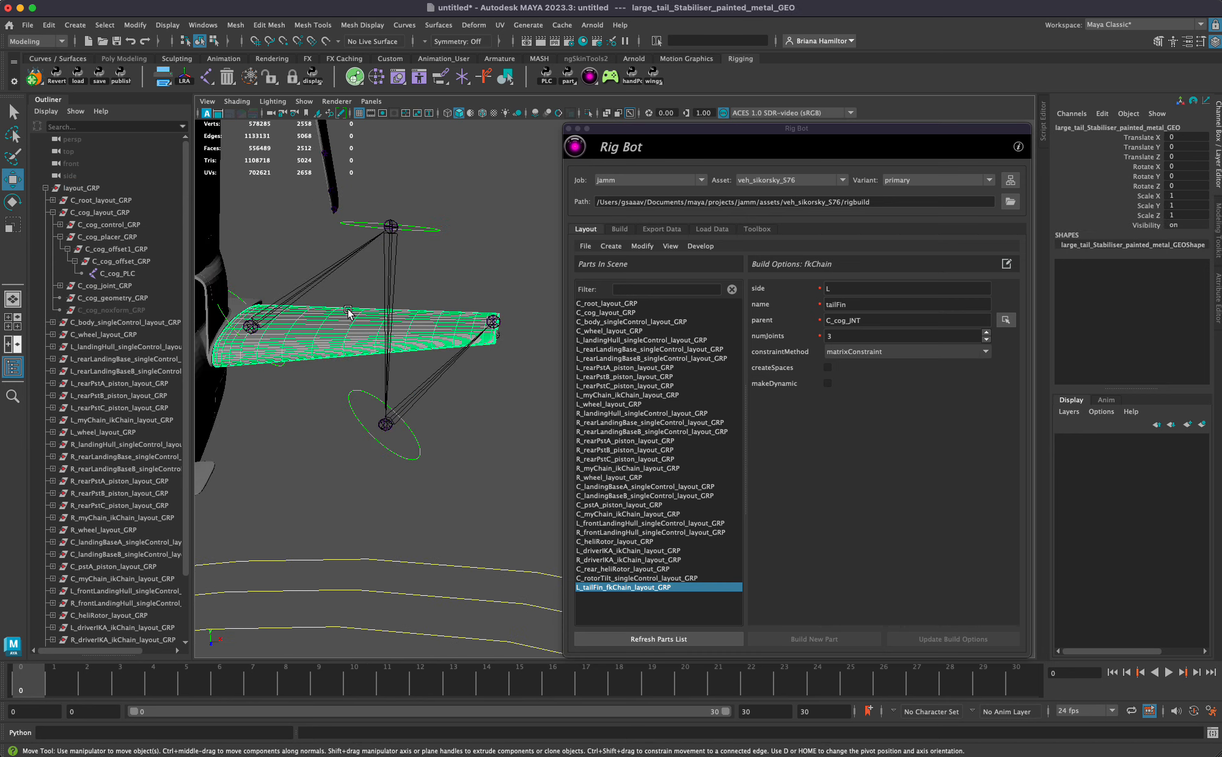
drag(349, 305, 297, 246)
click(383, 301)
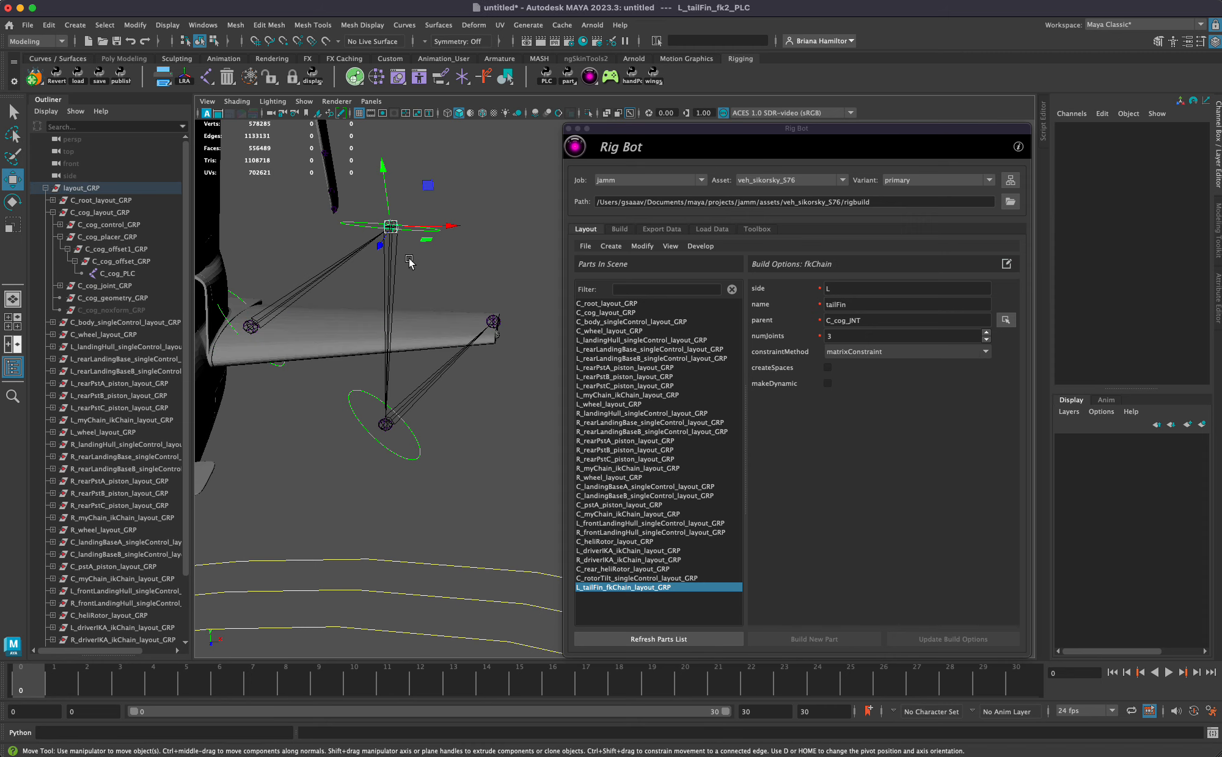
key(ctrl+z)
key(ctrl+z)
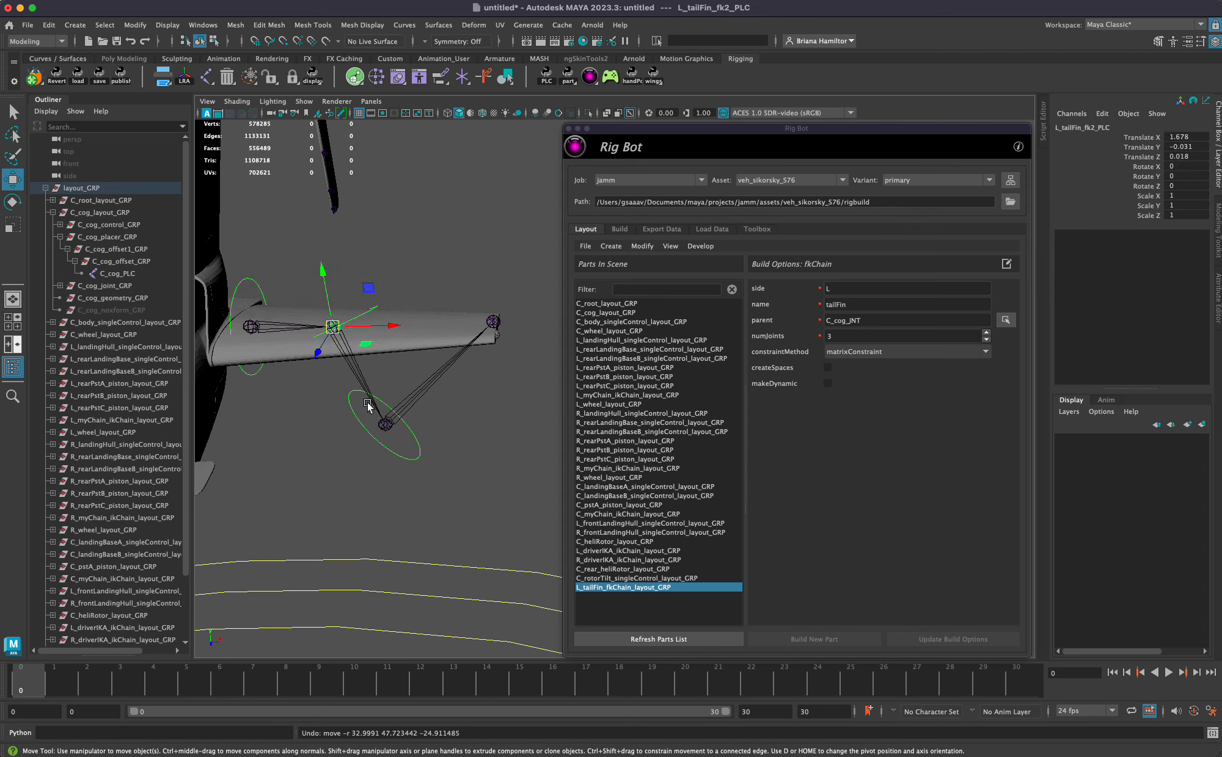
- Try zeroing the third tailFin placer's transforms and undo the reset
drag(368, 403, 408, 447)
key(alt+z)
click(460, 442)
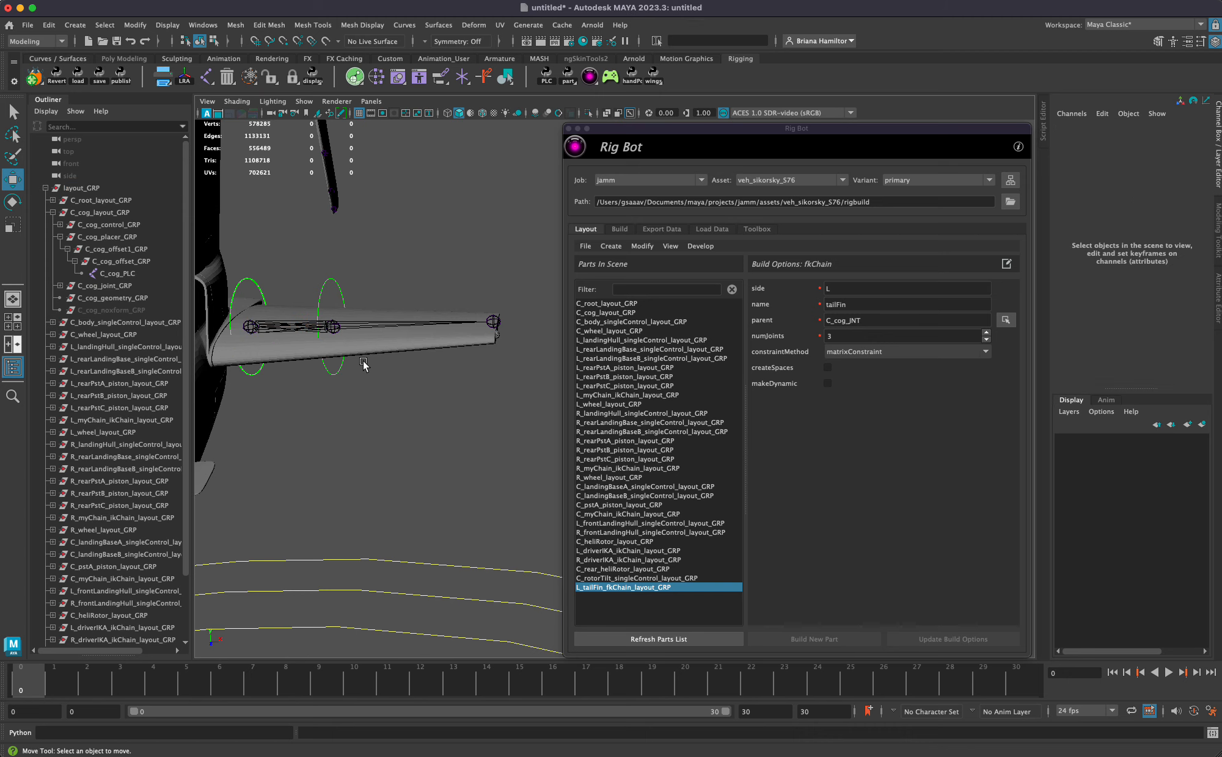
key(ctrl+z)
key(ctrl+z)
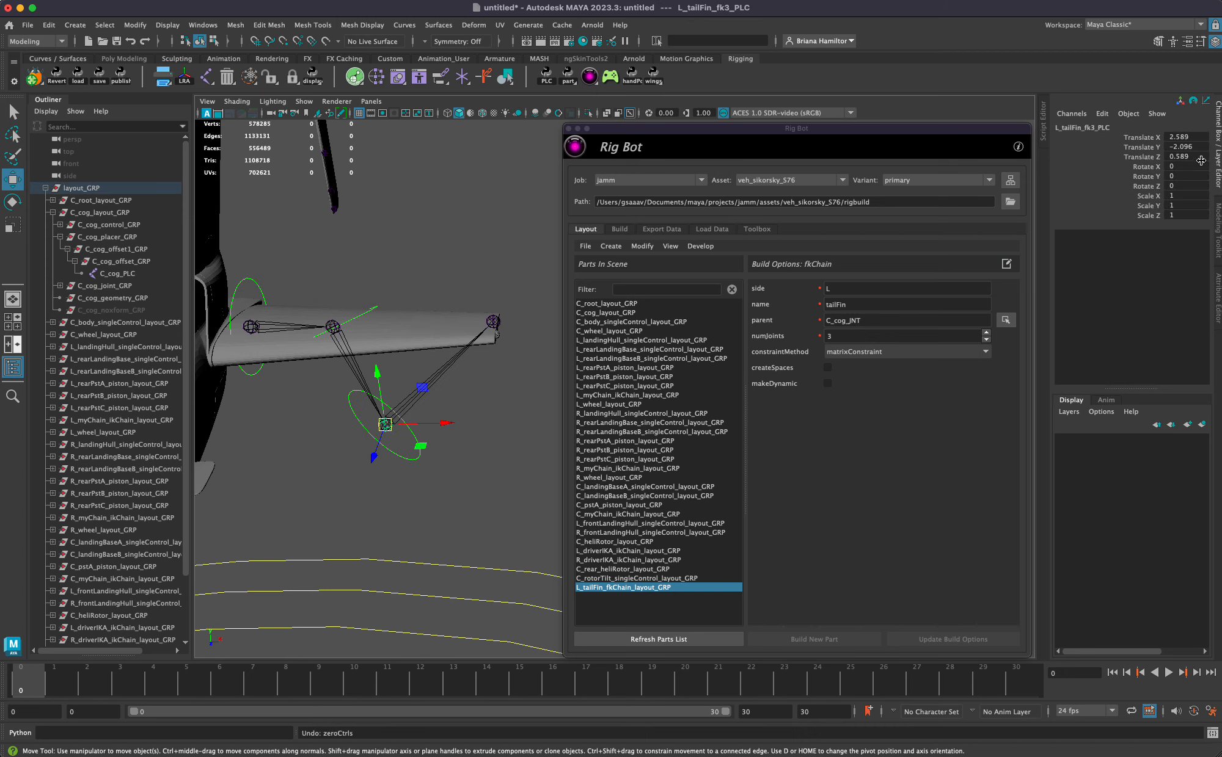
- Set the third tailFin placer's Translate Y and Z to 0 and slide it along X to about 3.37
double_click(1198, 140)
drag(1194, 148, 1195, 155)
text(0)
key(Return)
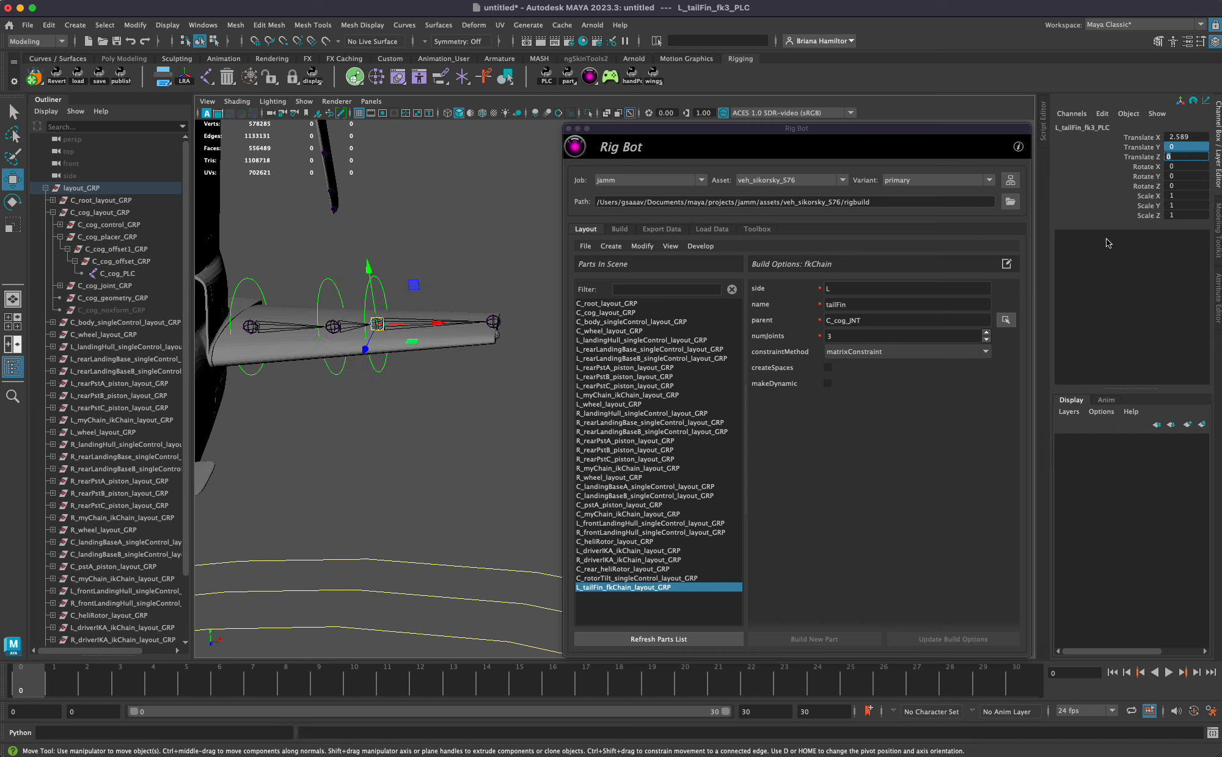
alt+drag(544, 209, 509, 268)
drag(427, 355, 460, 357)
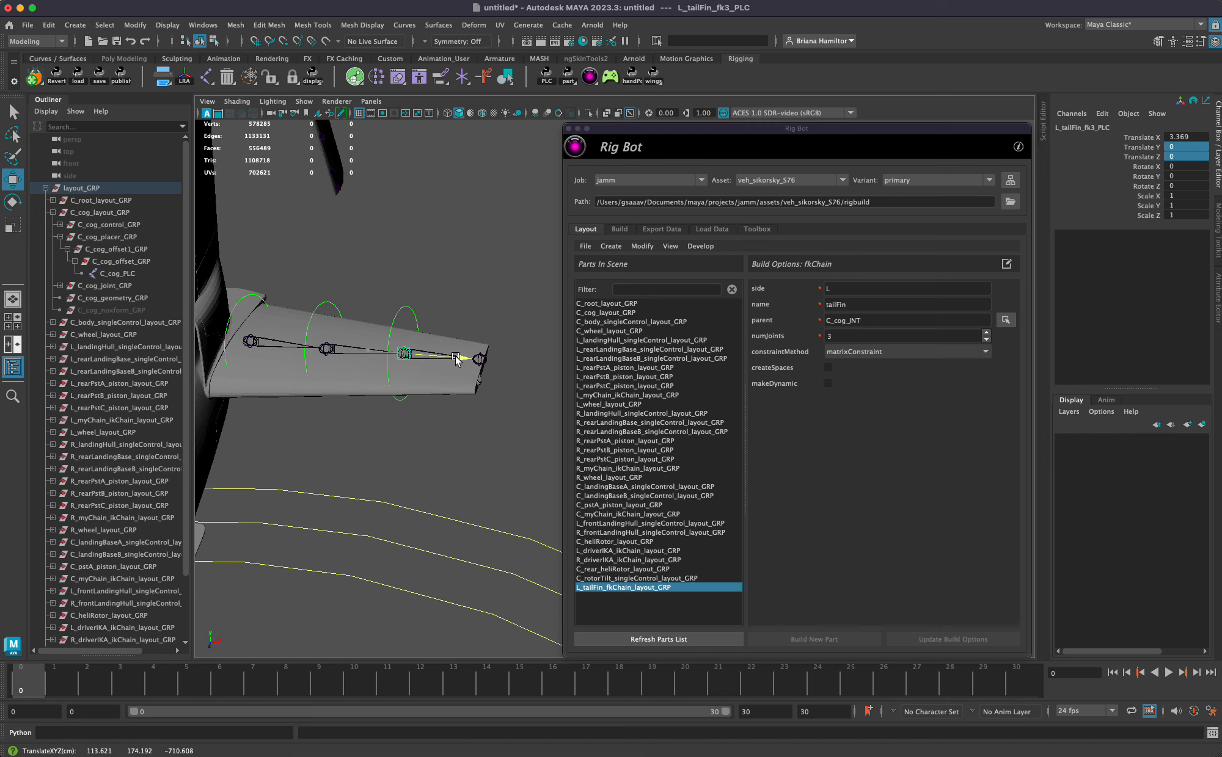
- Set the second tailFin placer's Translate Y and Z to 0, then clear the selection
click(305, 342)
drag(1191, 157, 1191, 157)
text(0)
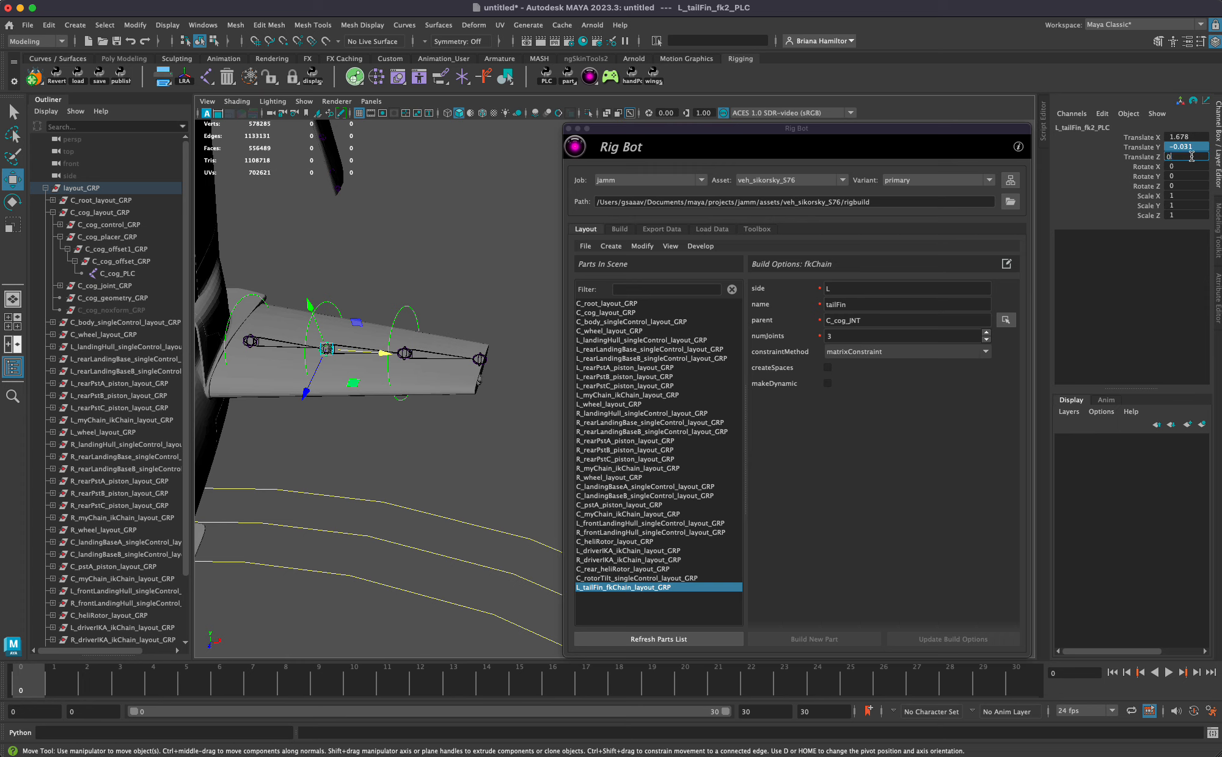
key(Return)
click(325, 235)
- Bend the tailFin chain downward by progressively lowering its second, third and tip placers in the XY plane
alt+drag(401, 301, 510, 335)
alt+middle_drag(512, 331, 437, 340)
shift+drag(516, 336, 491, 325)
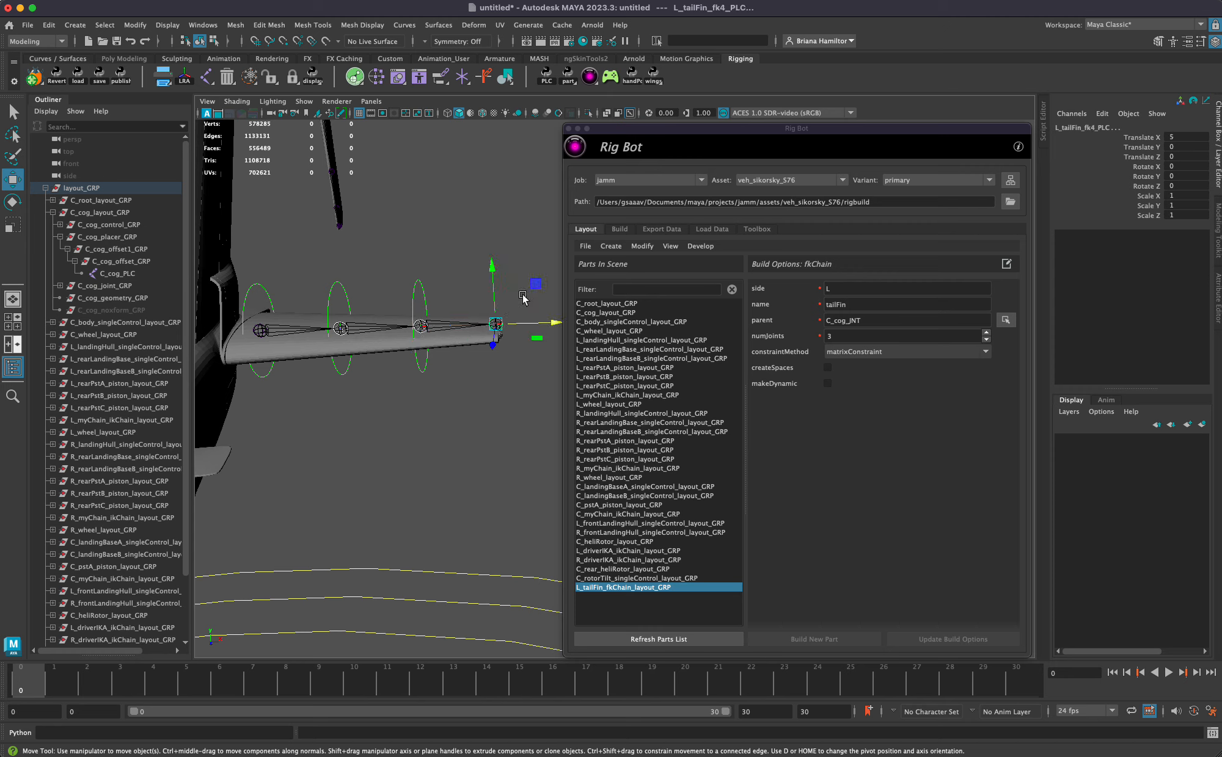
drag(534, 285, 519, 307)
click(405, 348)
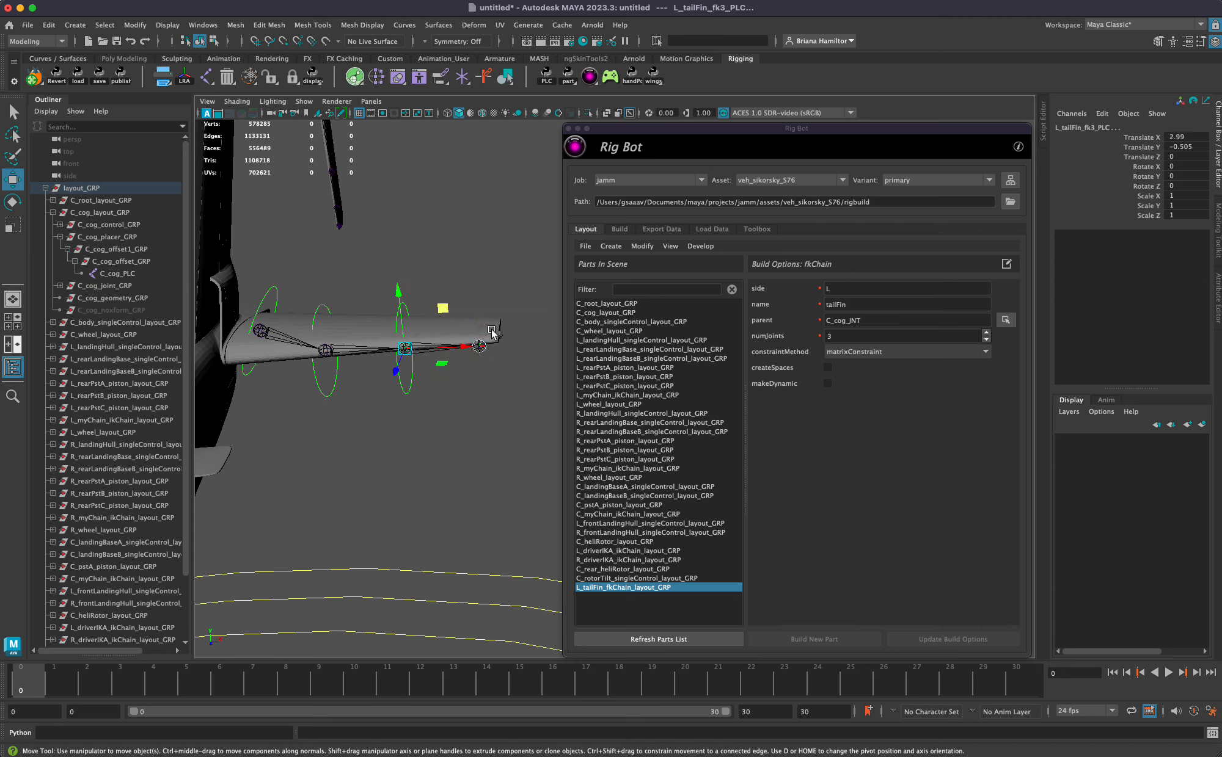
drag(444, 309, 435, 330)
click(469, 366)
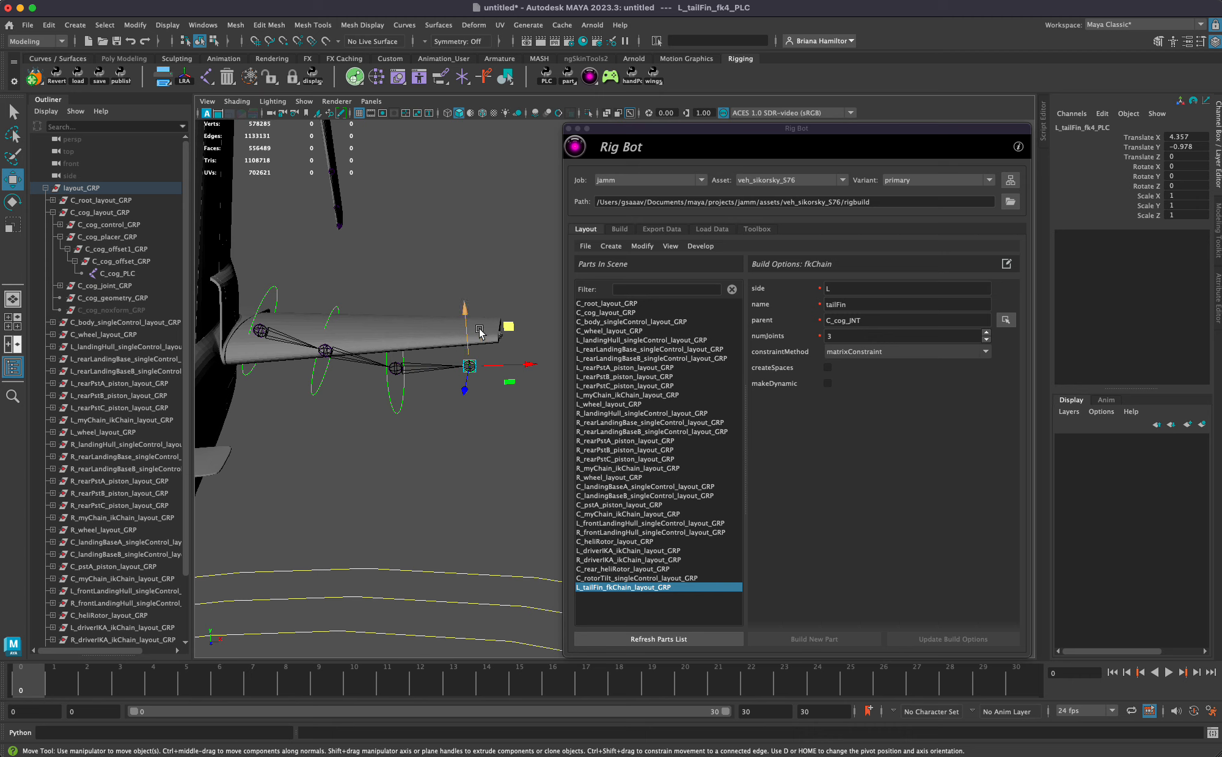
drag(509, 329, 495, 356)
- Test rotating a tailFin control on the bent chain and undo the rotation
click(368, 422)
alt+drag(368, 419, 440, 343)
click(325, 273)
key(e)
drag(372, 273, 370, 232)
key(super+z)
key(super+z)
alt+drag(325, 305, 319, 348)
click(364, 361)
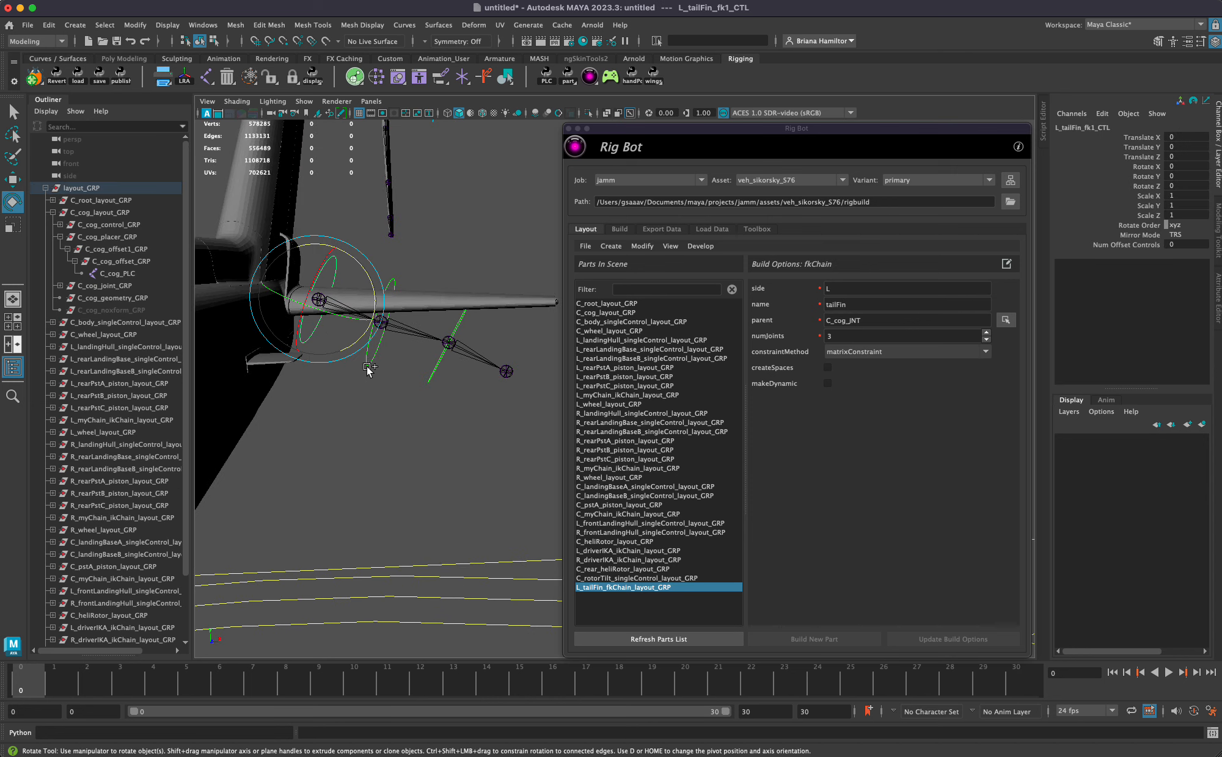
- Undo the downward bend of the tailFin placers and clear the selection
key(super+z)
key(super+z)
key(super+z)
key(super+z)
key(super+z)
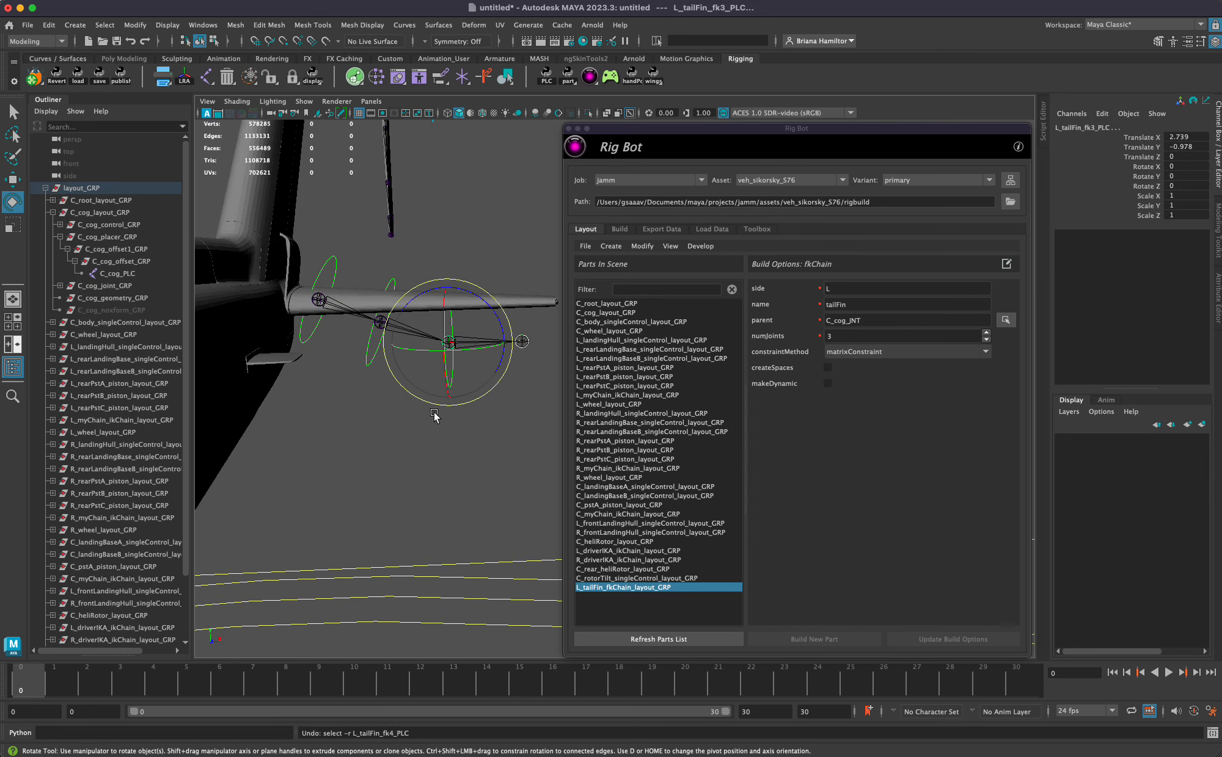
click(430, 419)
alt+drag(429, 418, 396, 377)
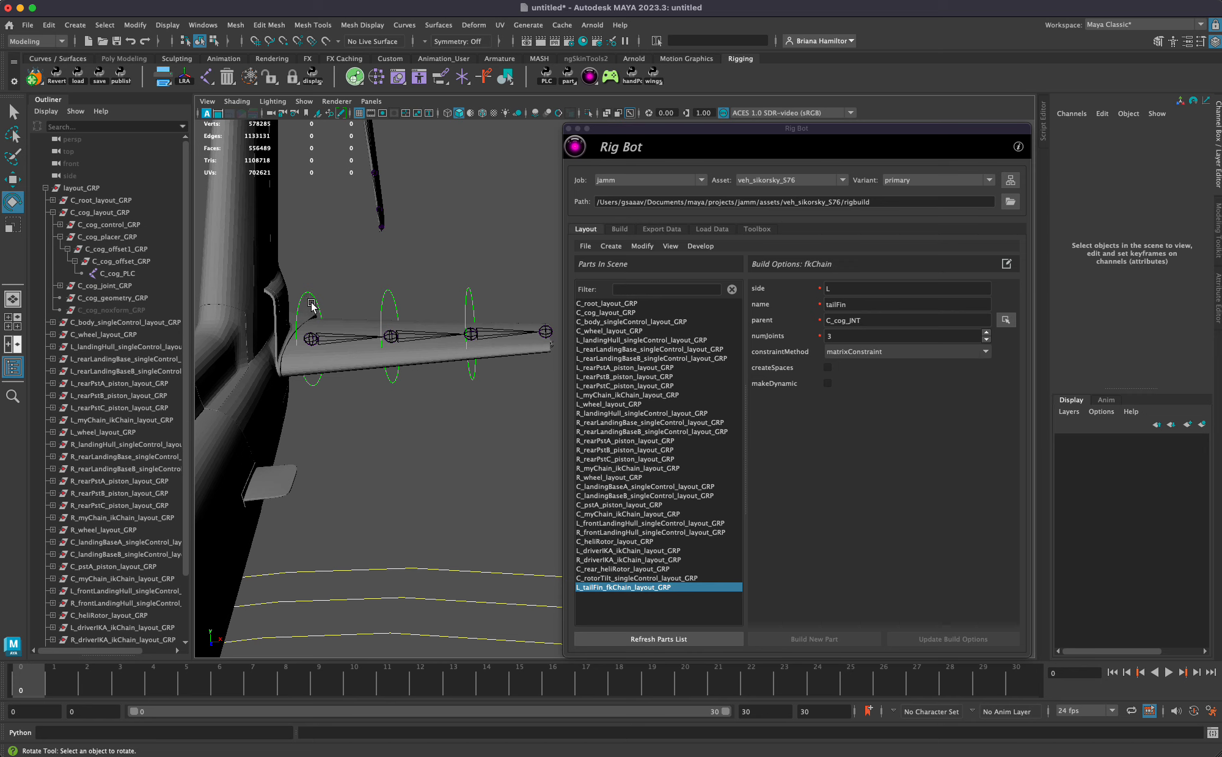
- Scale the second tailFin FK control along Z to about 2.18
drag(311, 303, 509, 304)
alt+drag(465, 343, 466, 373)
key(r)
click(425, 368)
drag(432, 319, 464, 330)
- Duplicate the left tailFin fkChain part with the new side LB, keeping the name tailFin
click(645, 589)
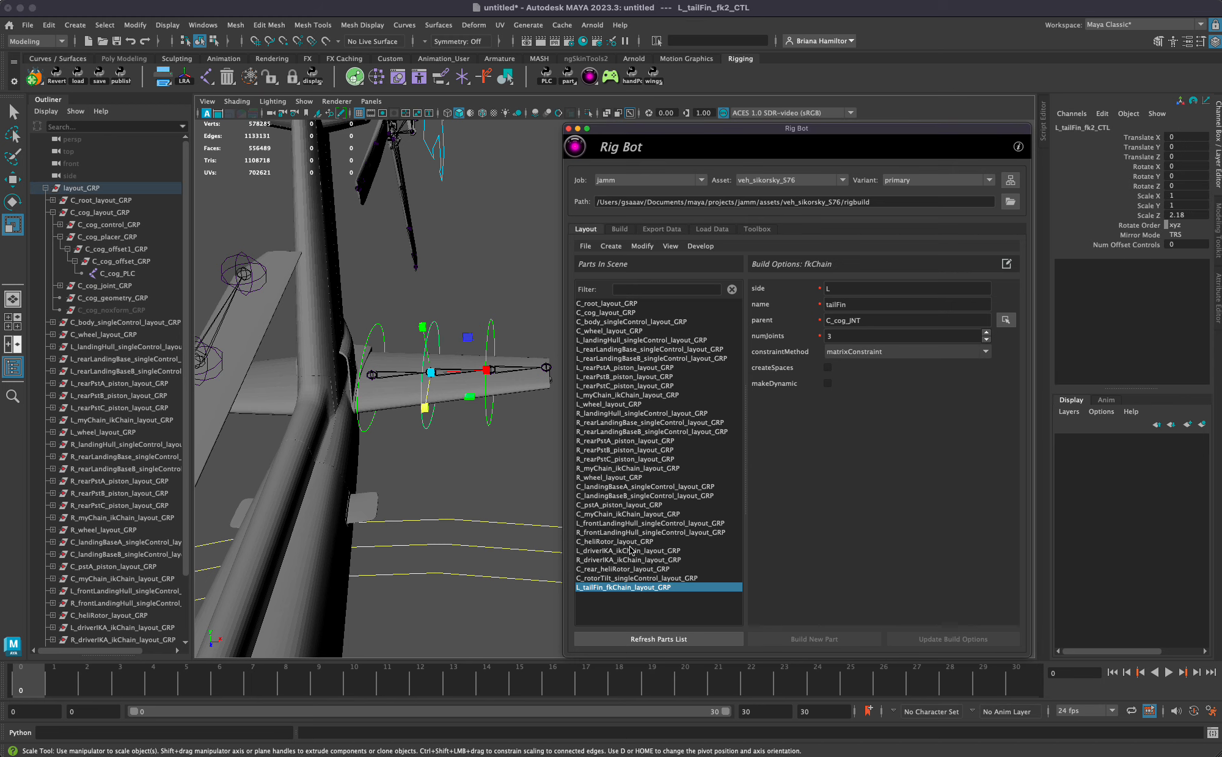
right_click(671, 590)
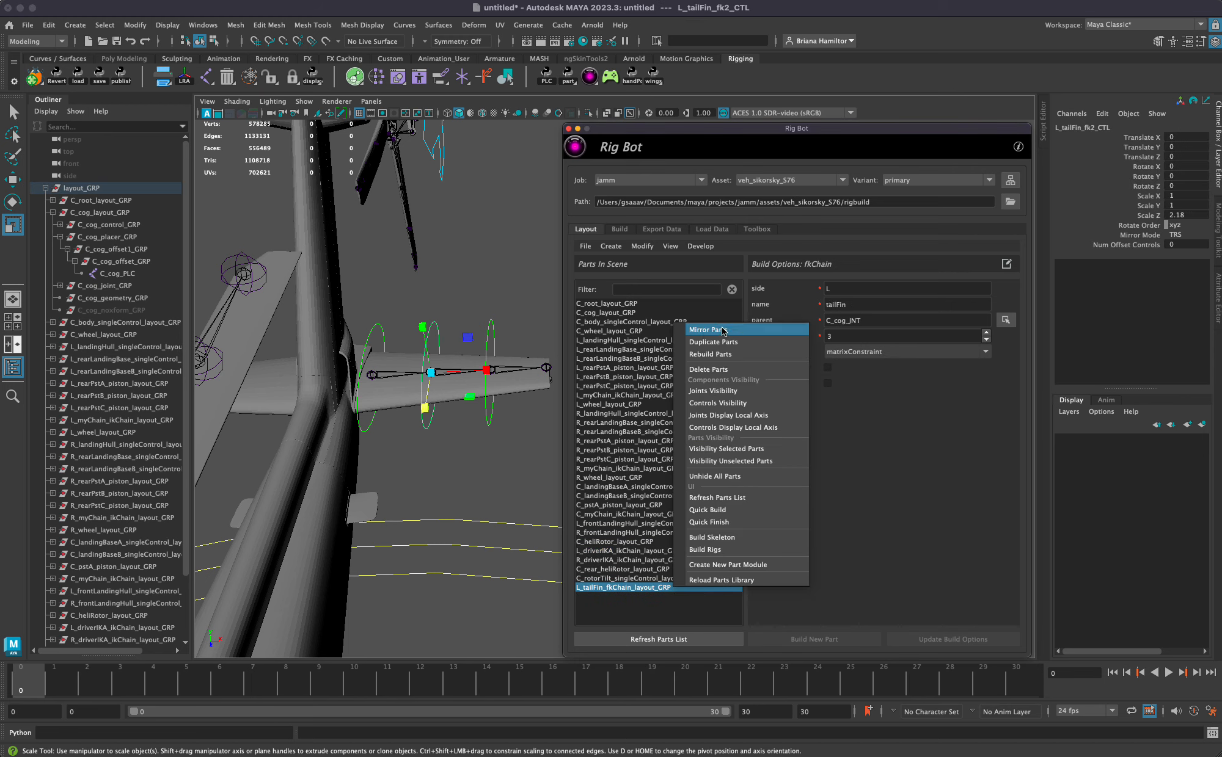
click(639, 267)
click(642, 246)
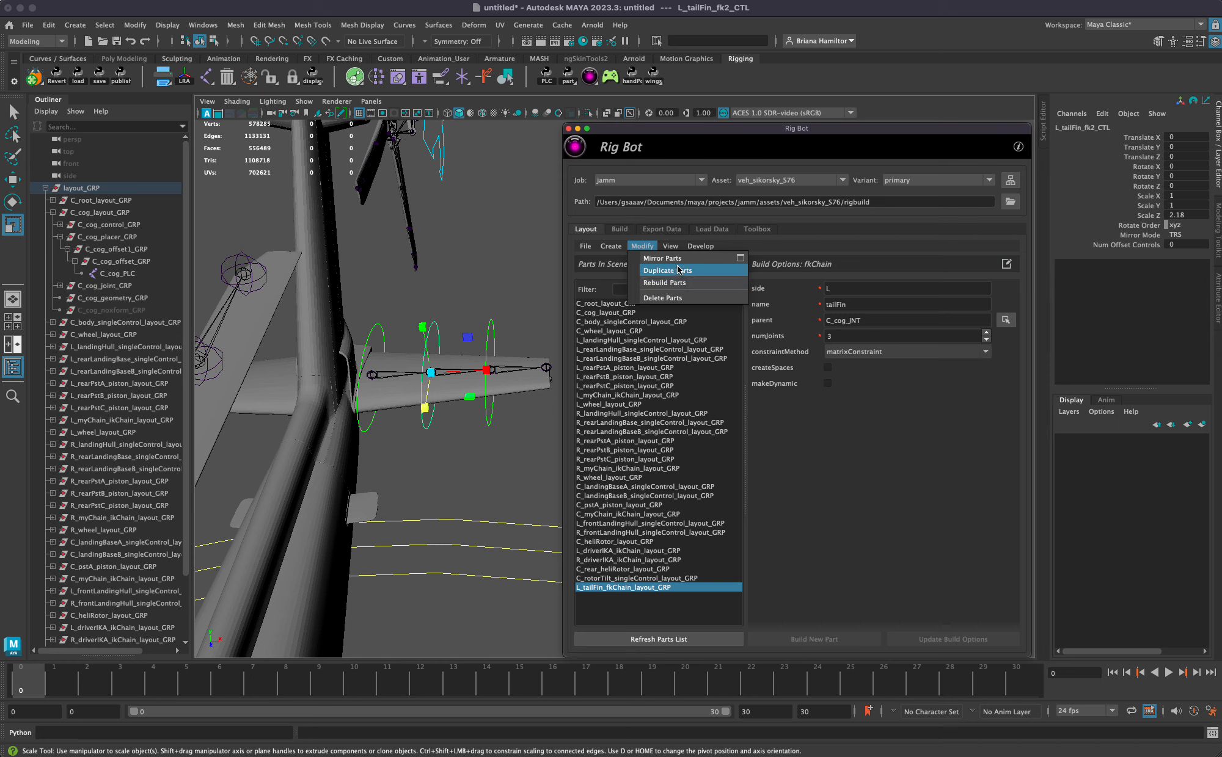
click(678, 270)
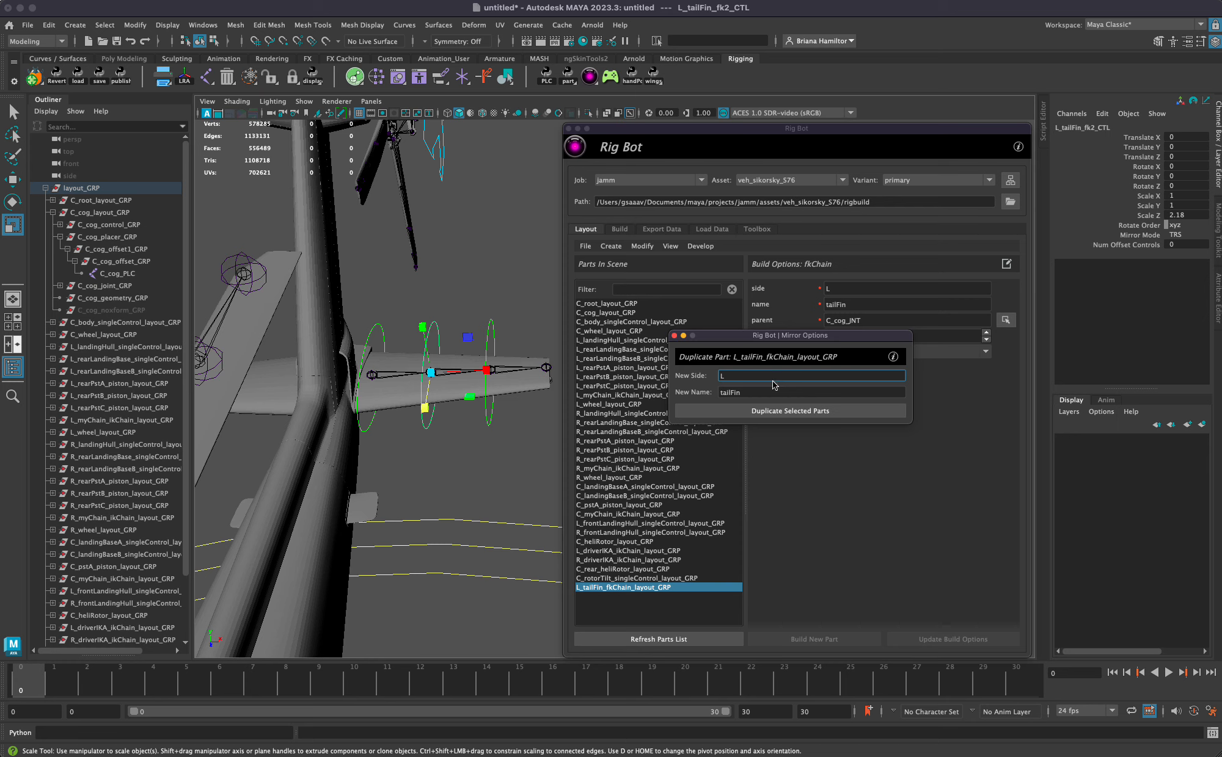
click(727, 410)
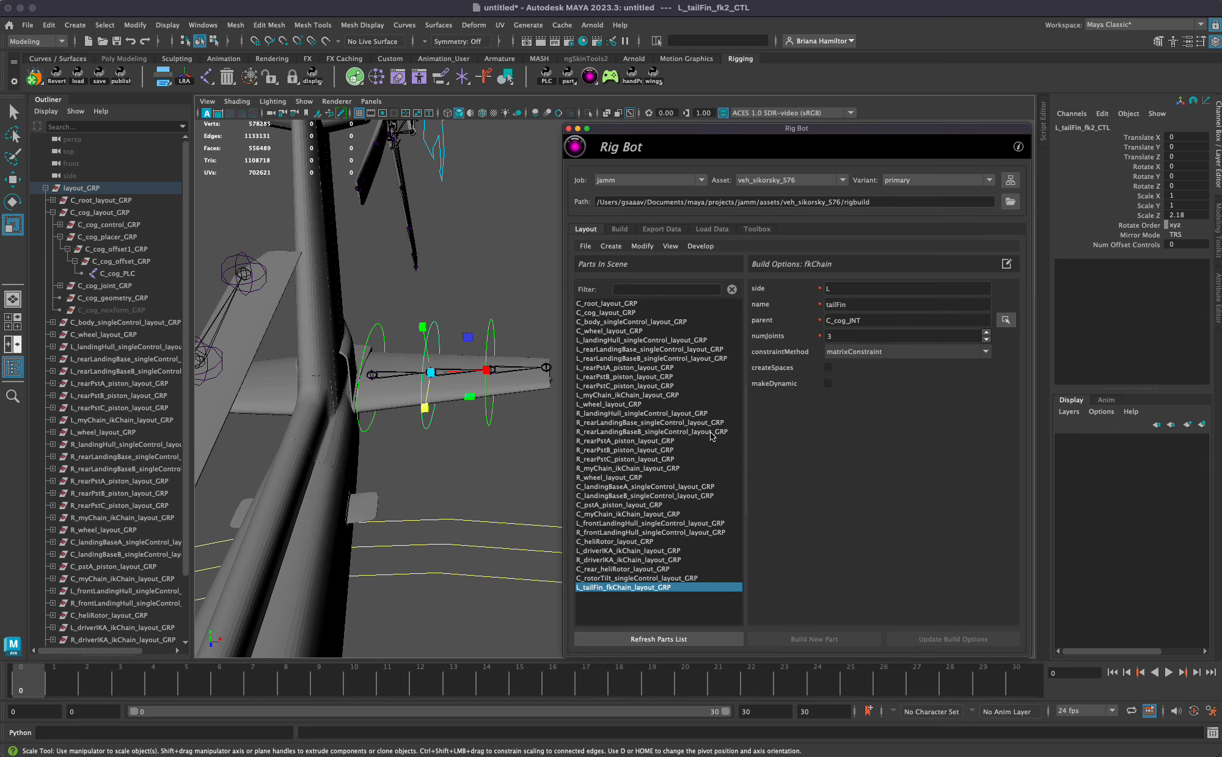
- Raise the duplicated LB tailFin chain above the original, to a Translate Y of about 209.8
alt+drag(423, 447, 428, 432)
key(w)
drag(372, 299, 370, 251)
alt+drag(491, 466, 428, 458)
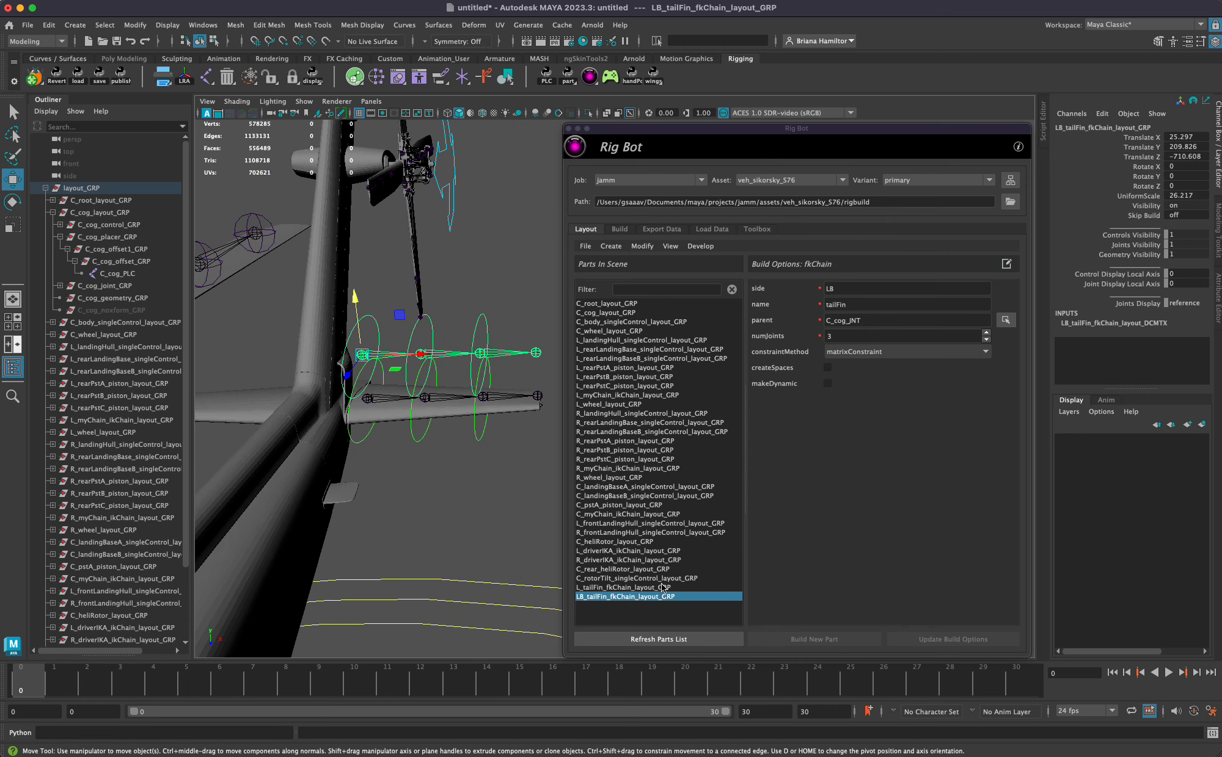
- Delete the duplicated LB tailFin fkChain part from the layout
click(642, 600)
click(582, 597)
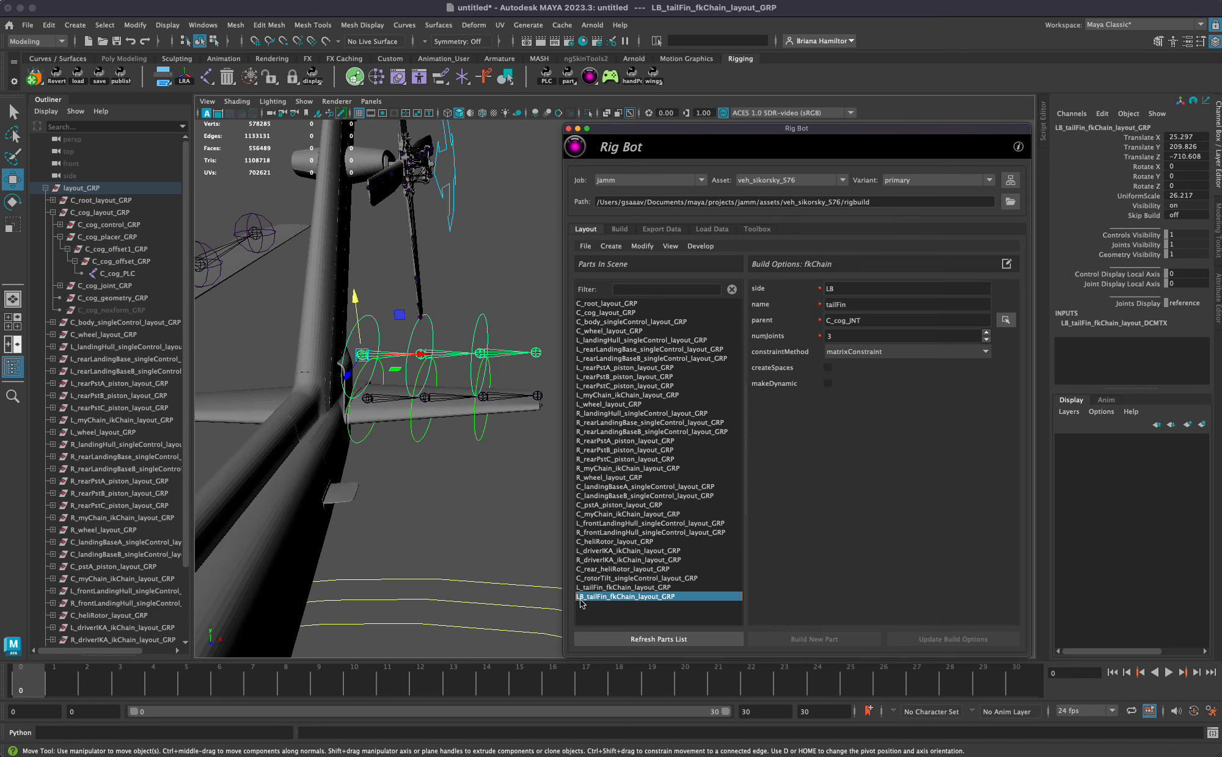
right_click(645, 601)
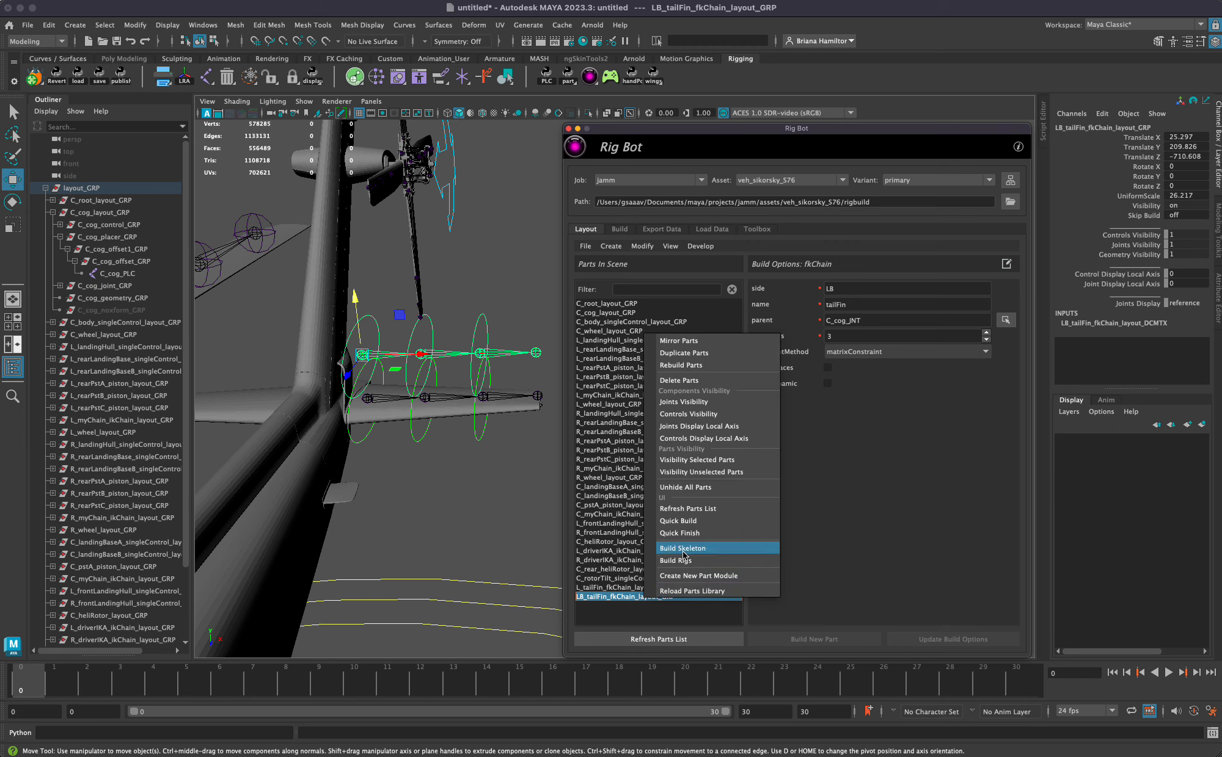
click(682, 380)
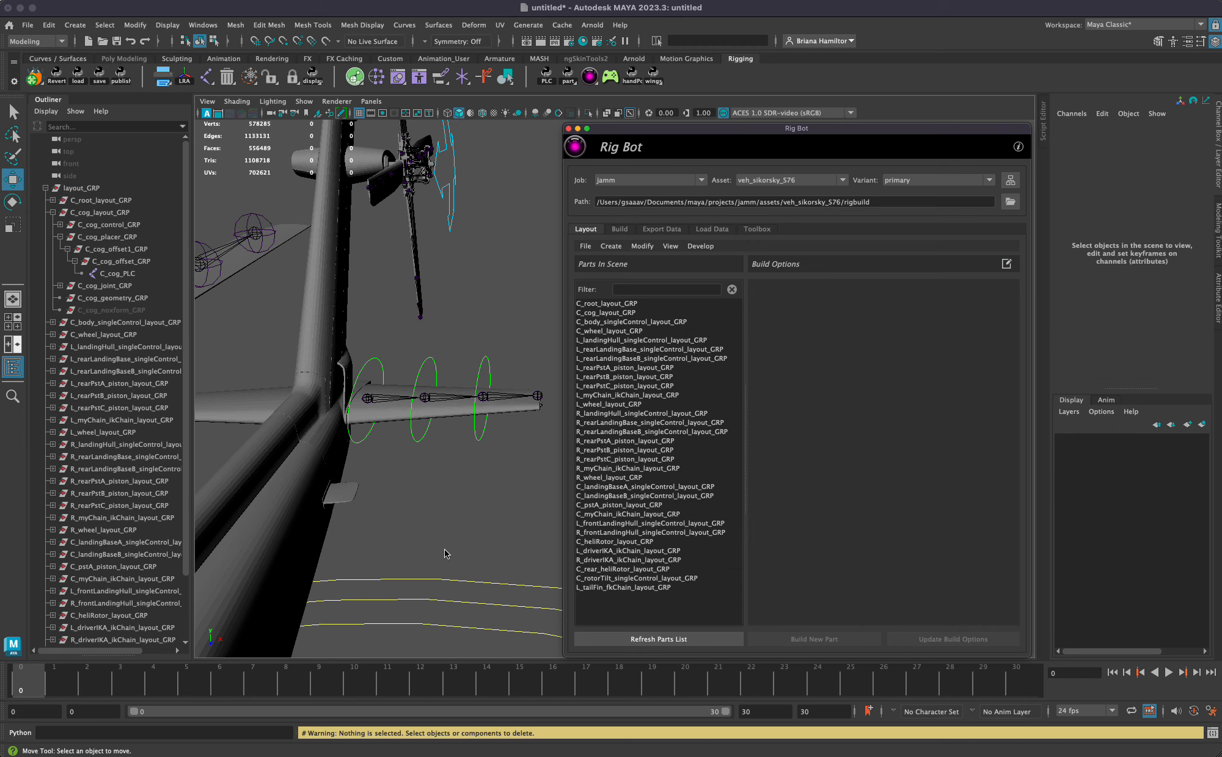
- Mirror the left tailFin fkChain part to the helicopter's right tail fin
right_click(651, 588)
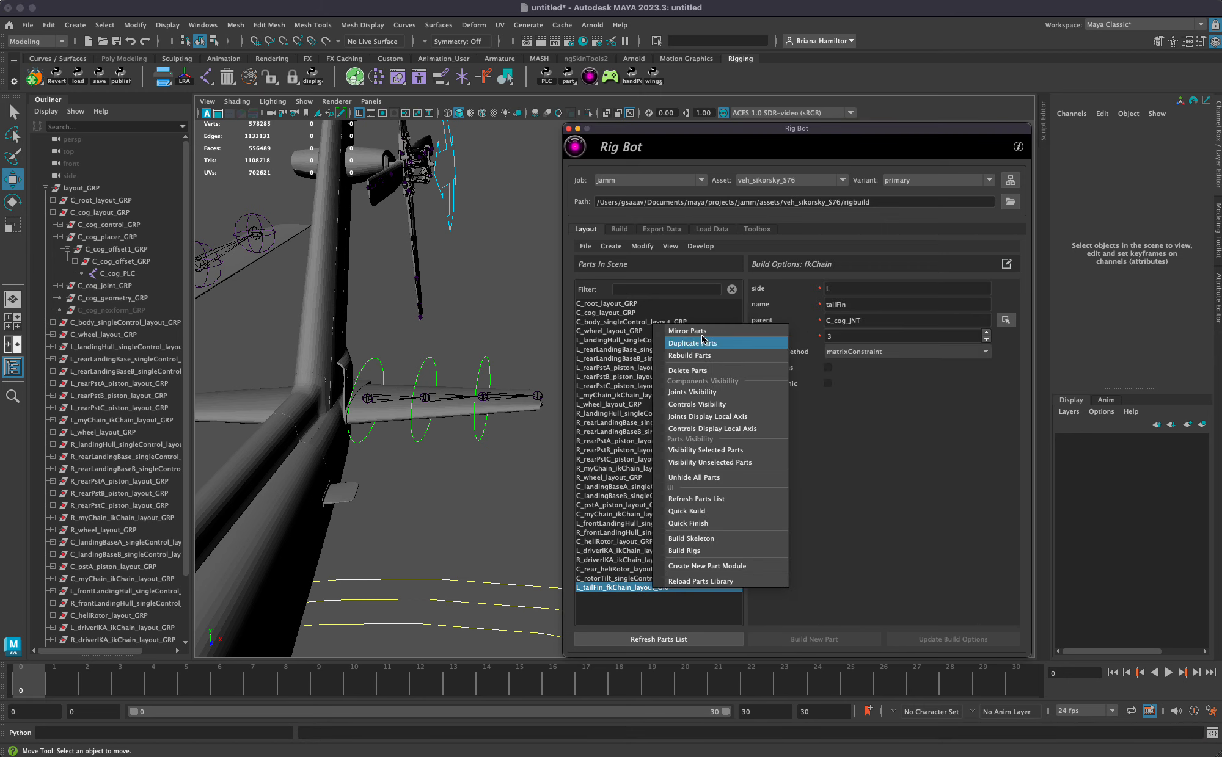
click(476, 475)
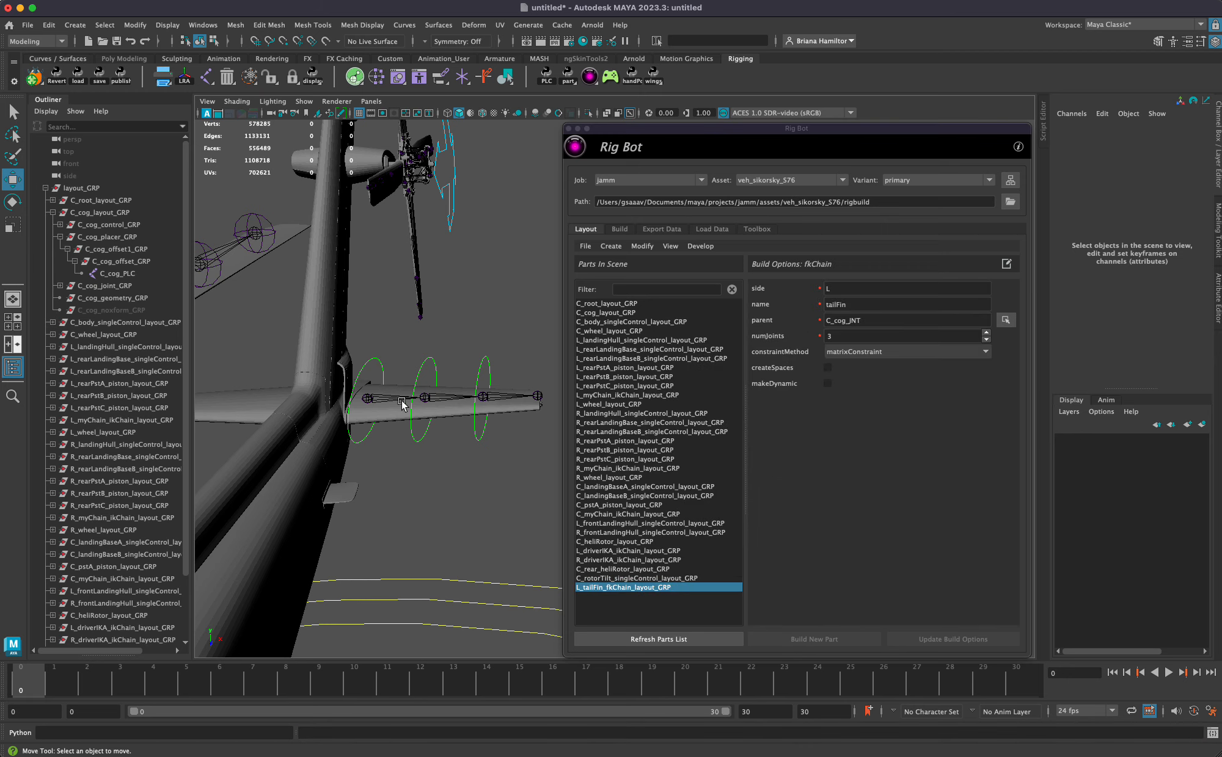
right_click(618, 589)
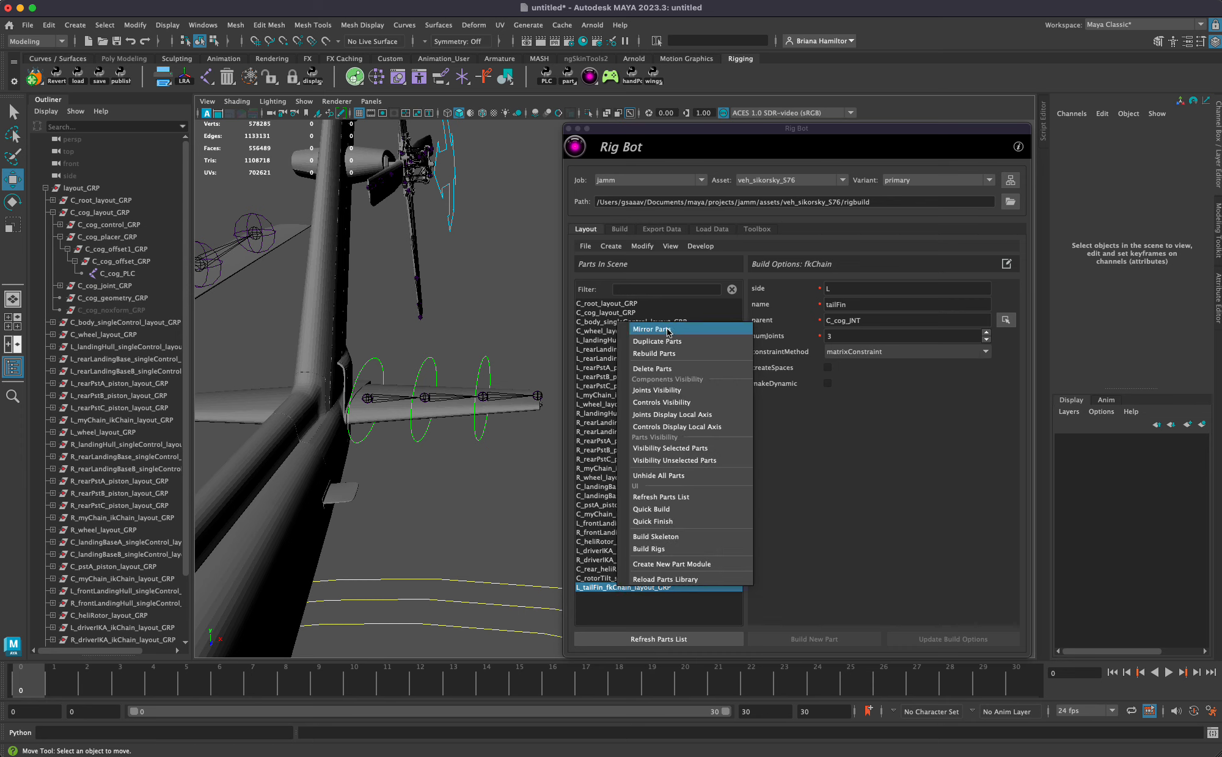
alt+drag(475, 466, 603, 550)
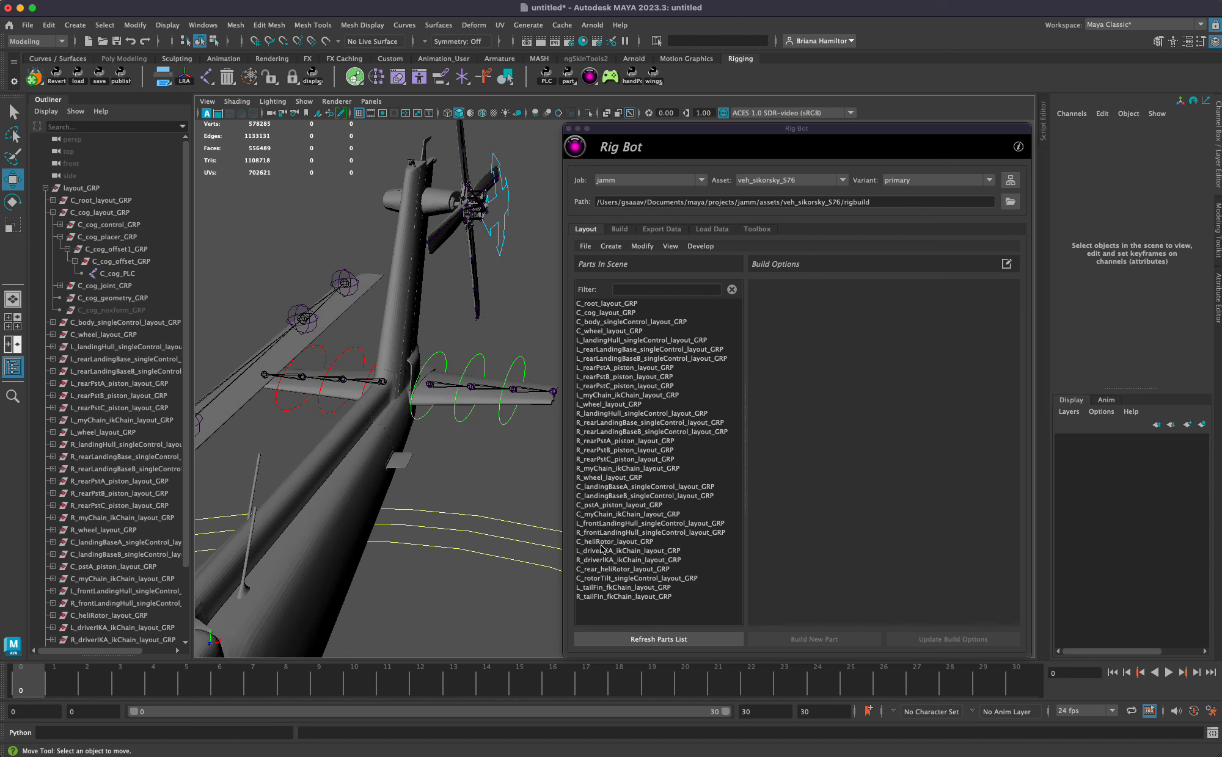
- Select several parts at once, such as L_landingHull through L_myChain, and examine the actions available for multiple parts
click(628, 596)
shift+click(627, 368)
right_click(627, 369)
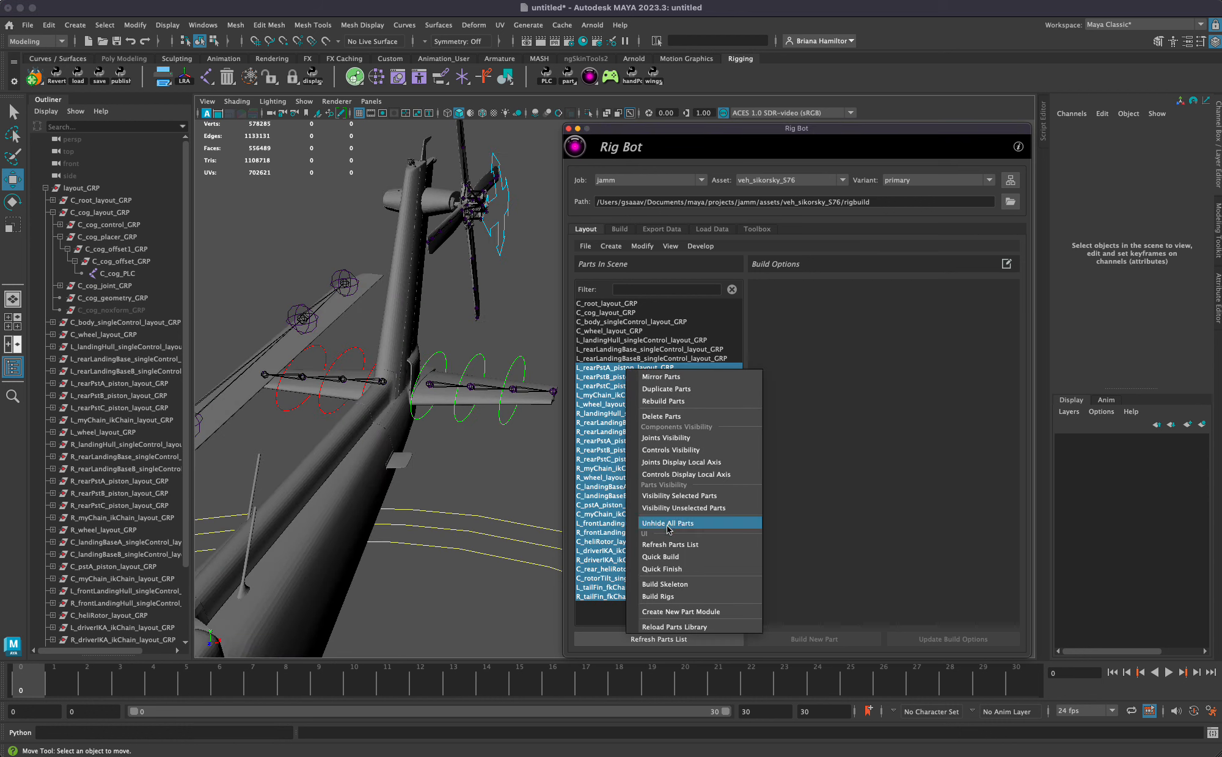
key(Escape)
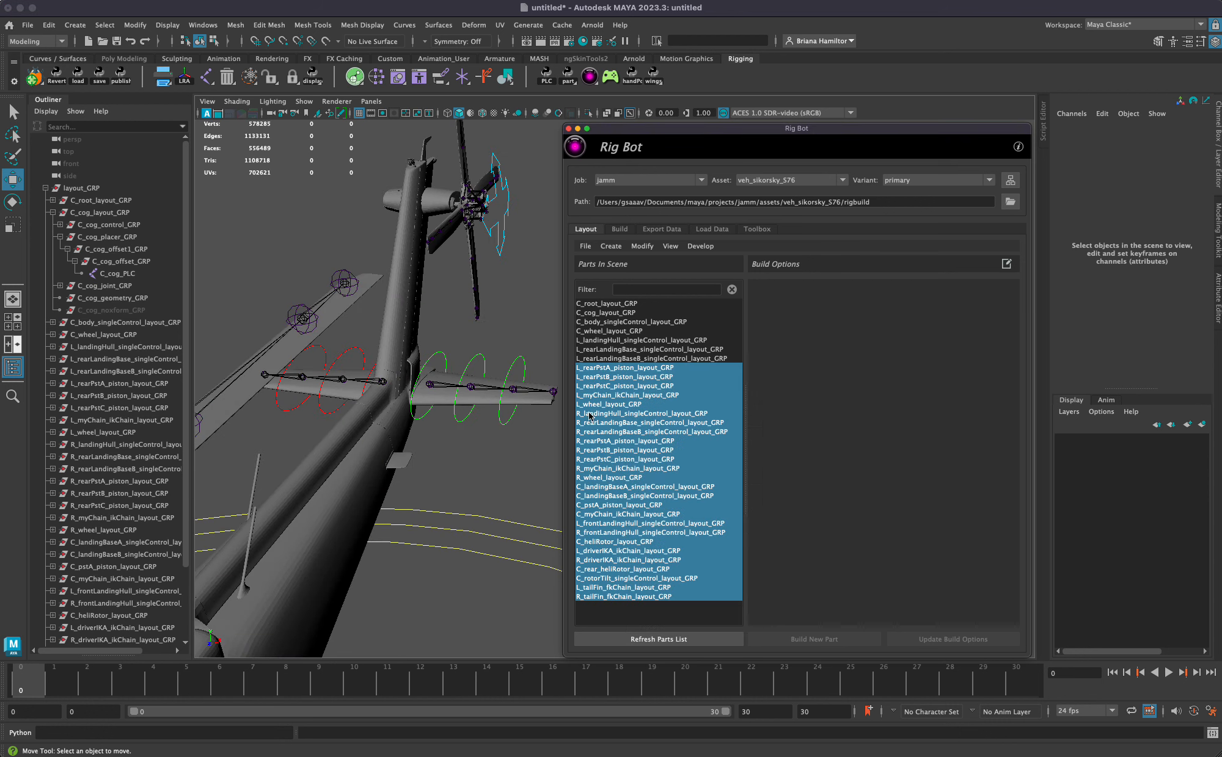
click(607, 360)
click(606, 369)
click(605, 412)
drag(605, 405, 612, 459)
click(616, 396)
drag(613, 374, 617, 389)
click(613, 356)
right_click(617, 394)
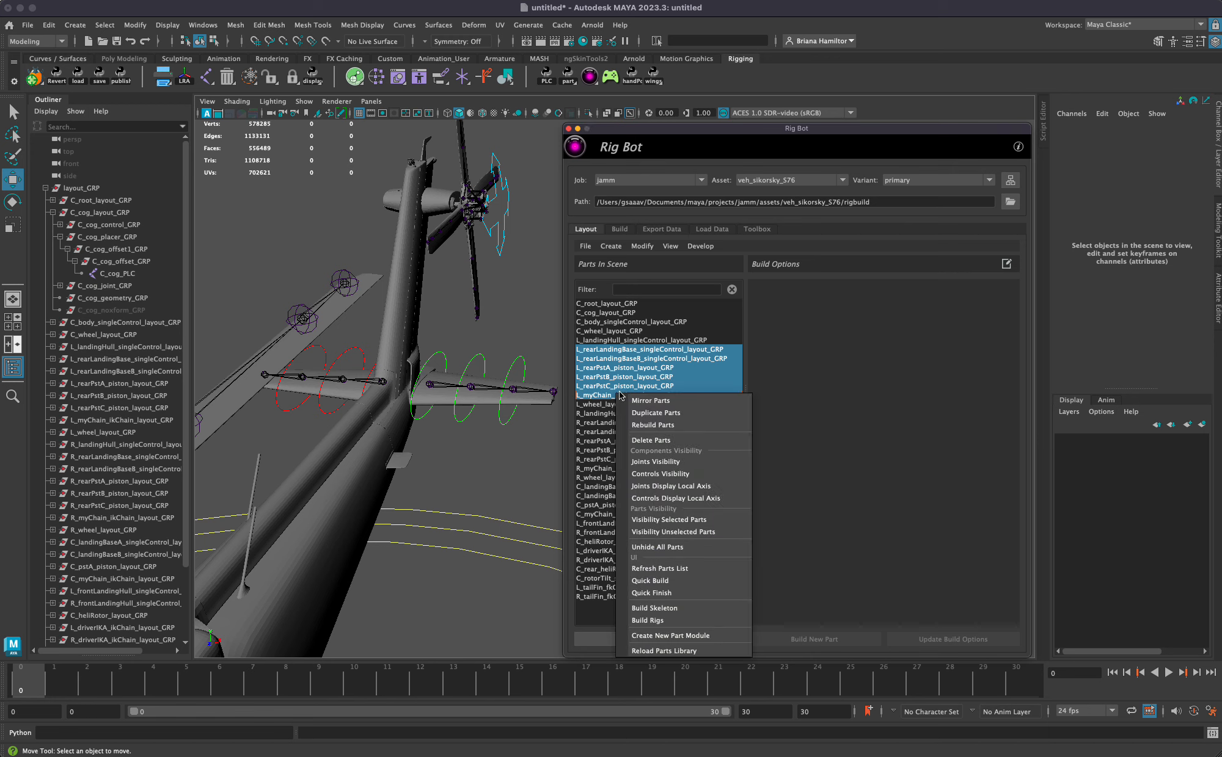
click(622, 374)
drag(609, 340, 620, 398)
right_click(619, 398)
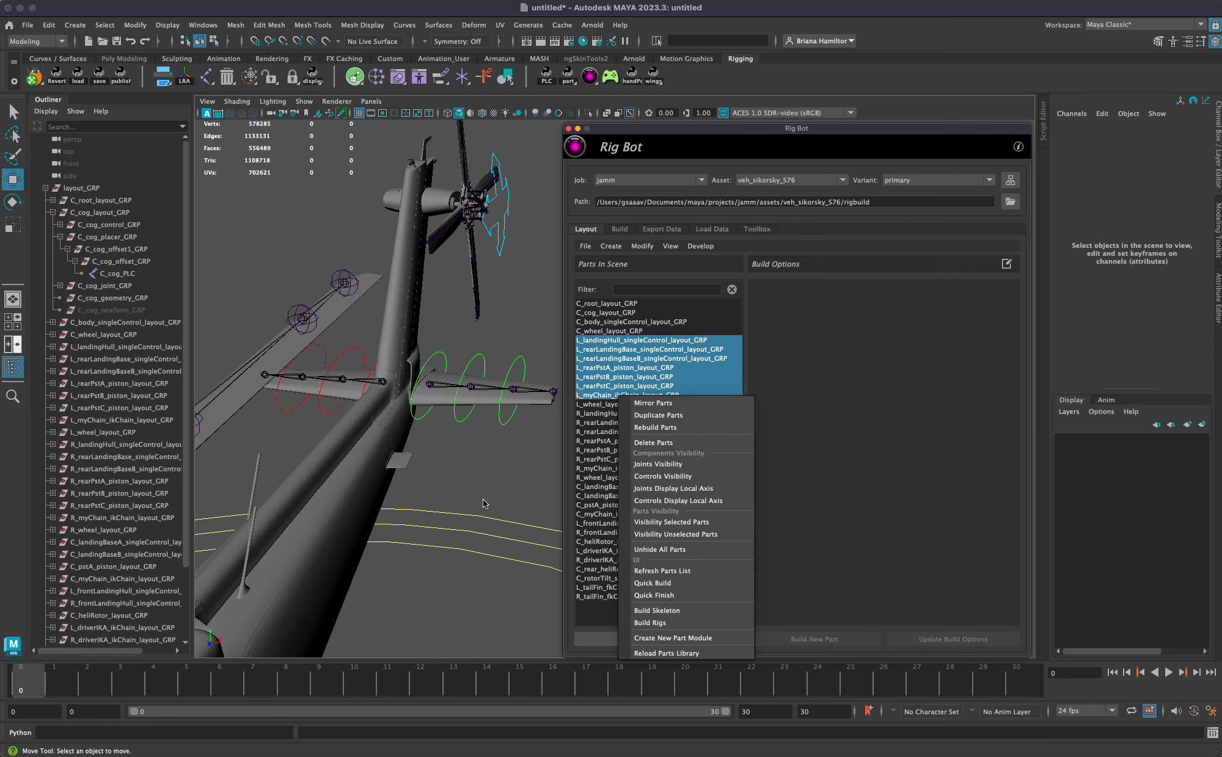
click(469, 458)
scroll(464, 446, down, 1)
scroll(464, 446, down, 3)
alt+drag(481, 484, 401, 464)
drag(312, 345, 519, 490)
click(494, 498)
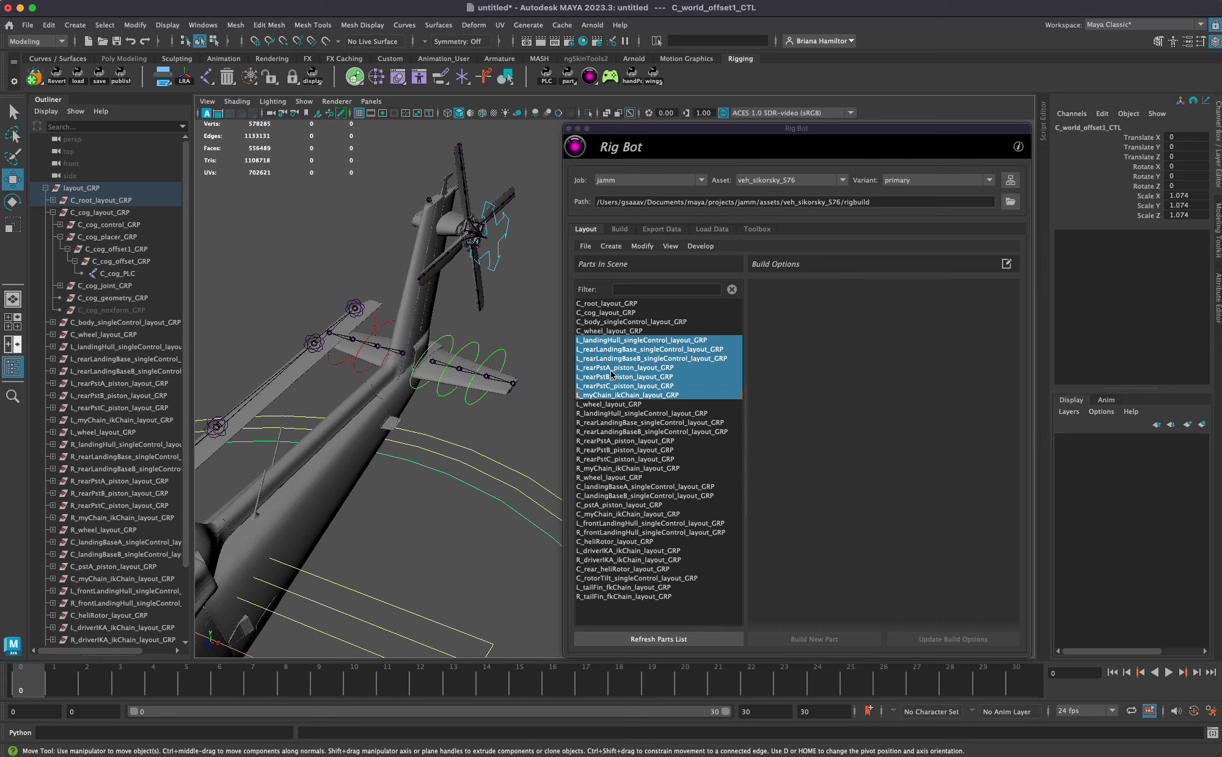
click(584, 247)
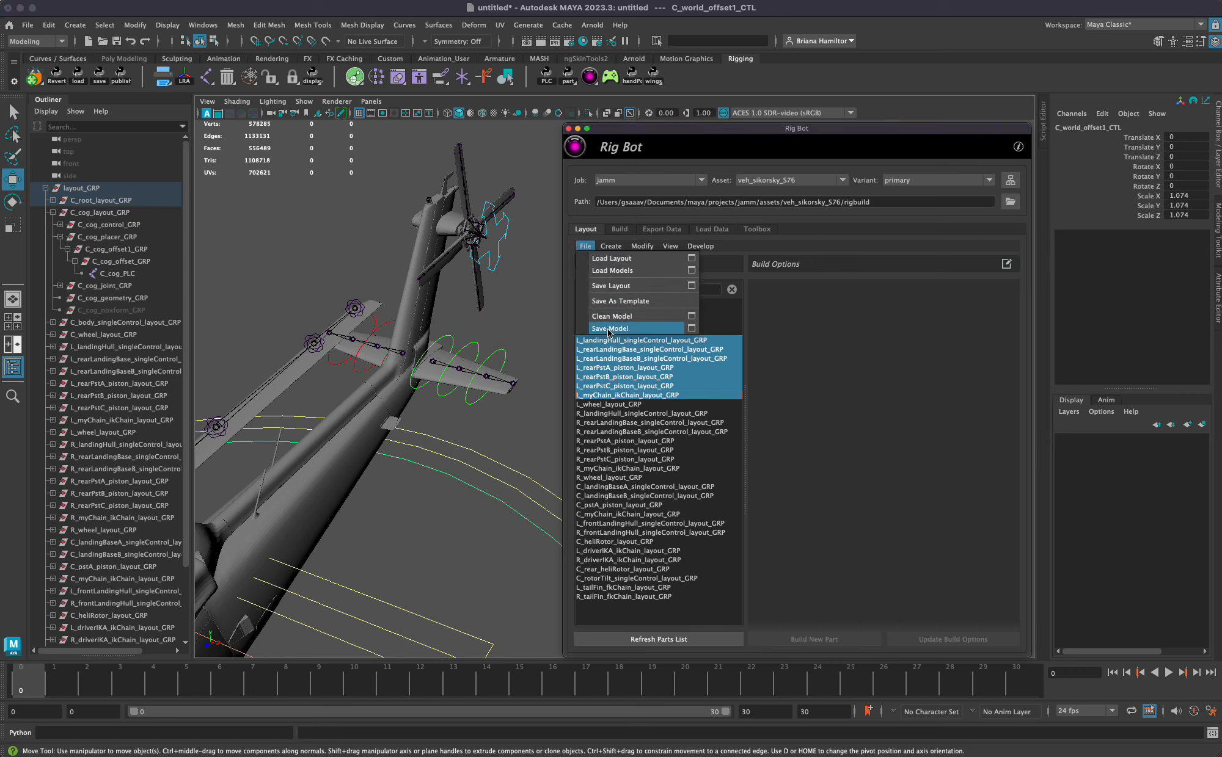
click(607, 404)
- Review the build options of the L rearLandingBaseB and C landingBaseB parts, especially their parent settings
click(619, 440)
click(621, 359)
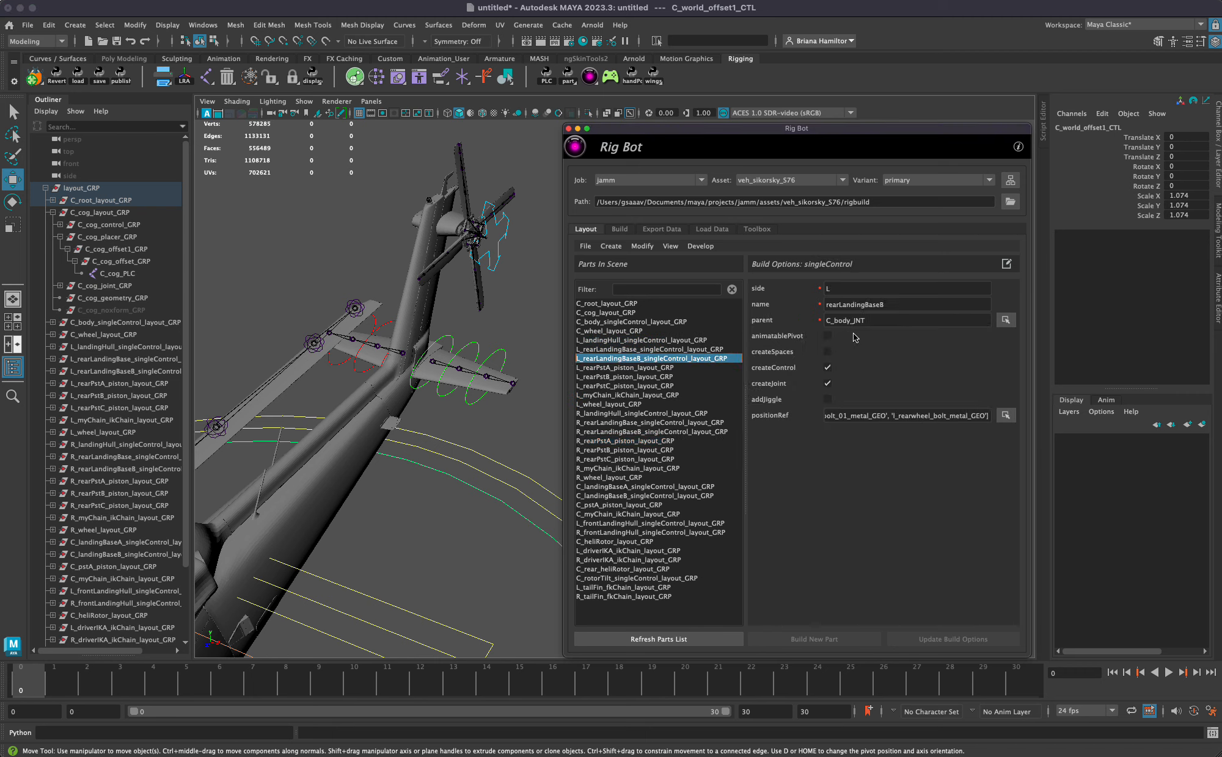
double_click(868, 319)
click(906, 322)
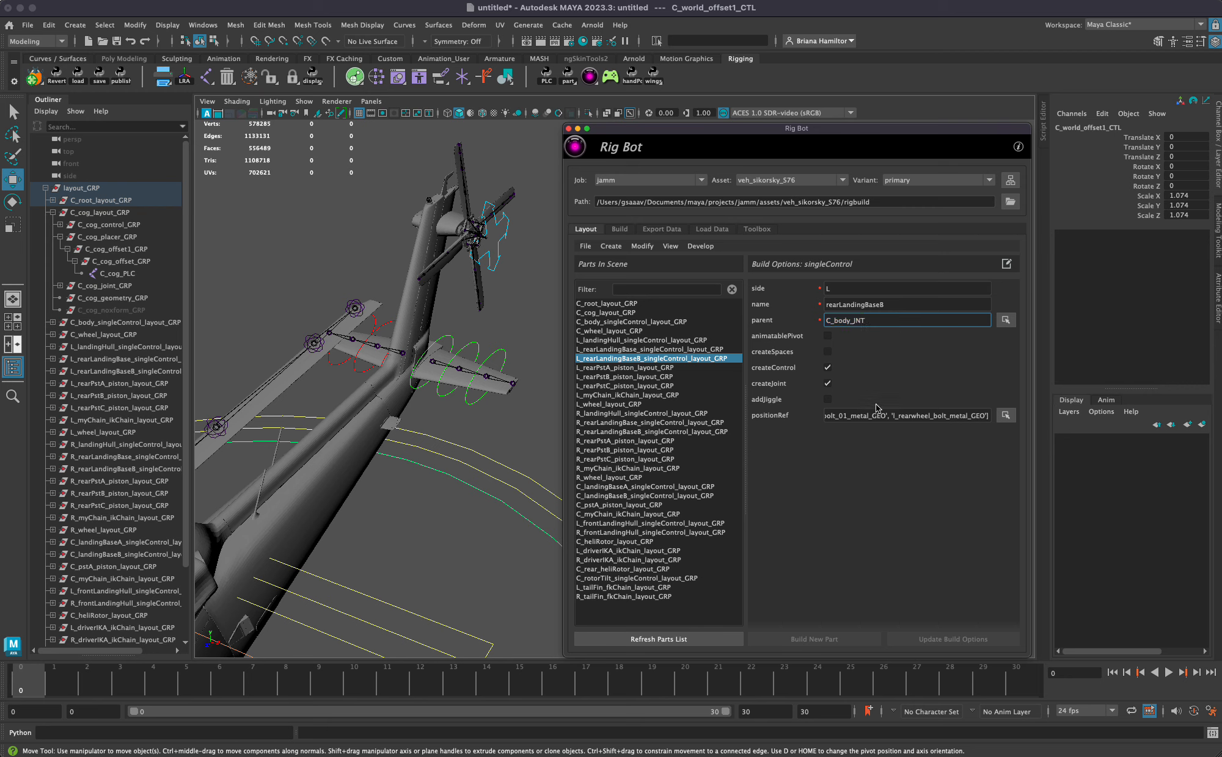
click(647, 527)
click(638, 496)
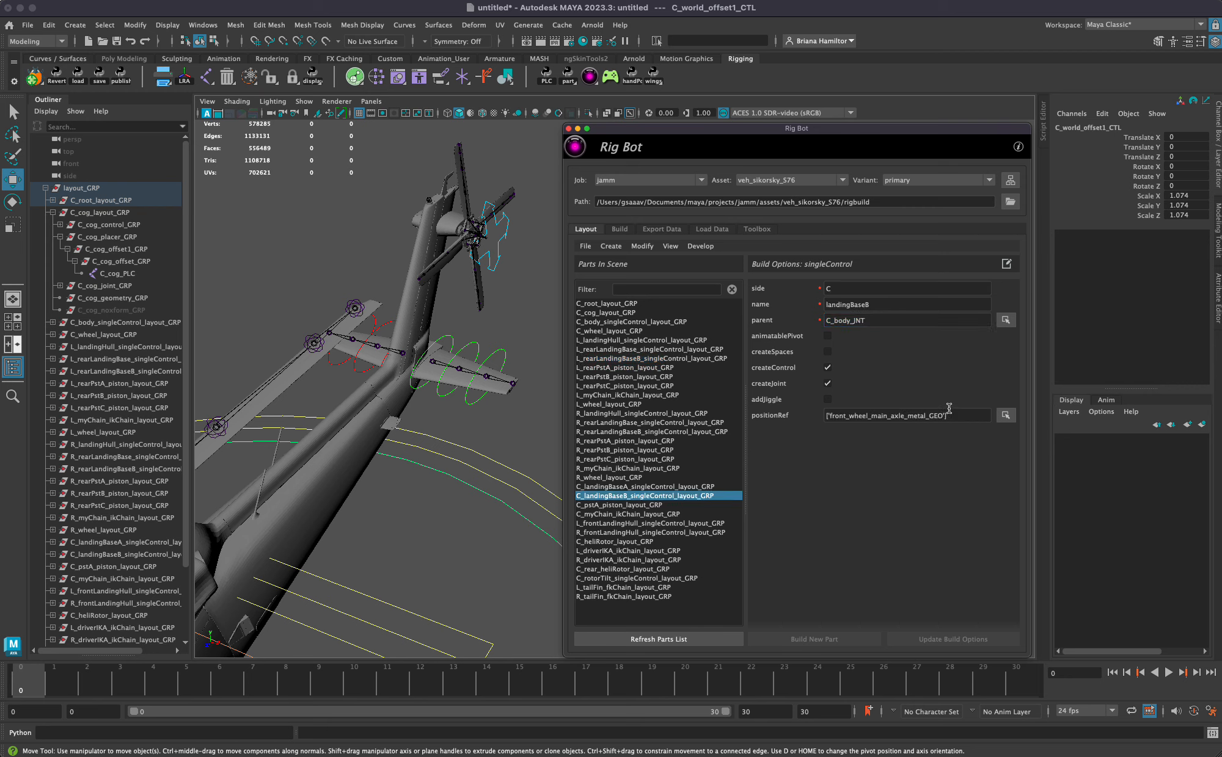
- Try C_cog_JNT as the parent of the C landingBaseB part, and reselect the part without updating its build options
click(879, 317)
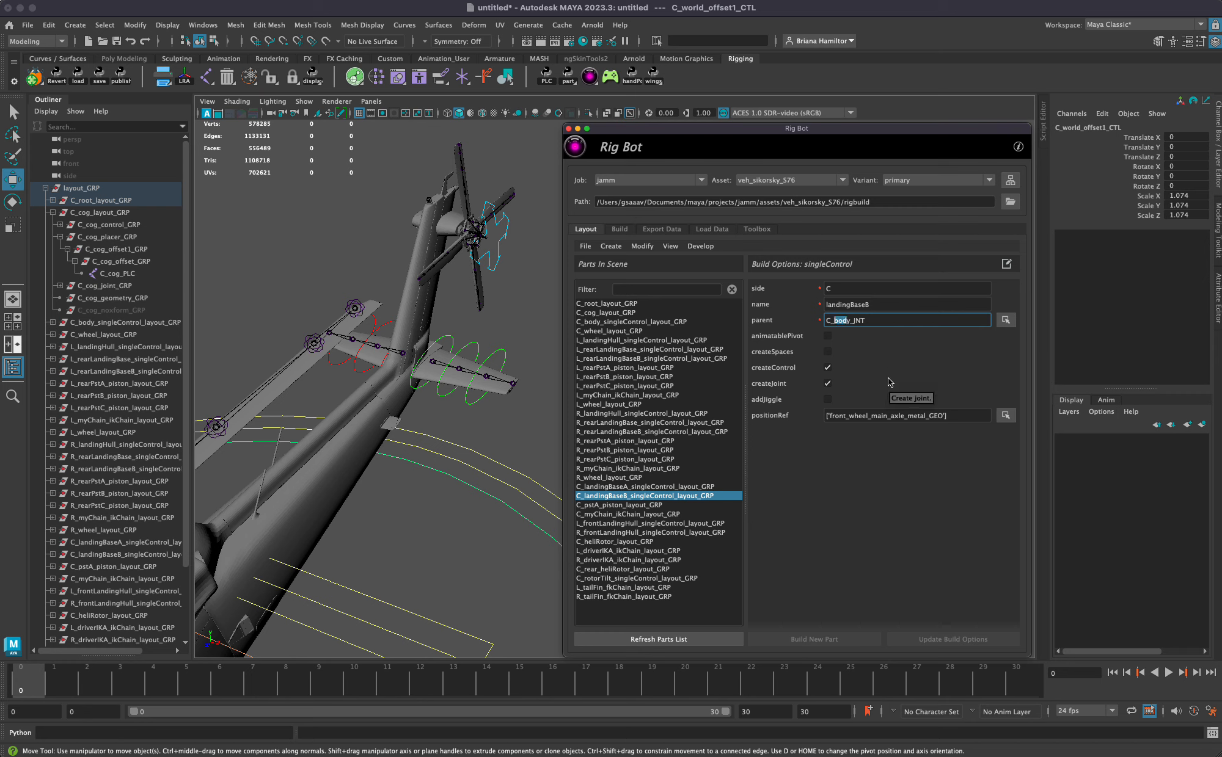
key(BackSpace)
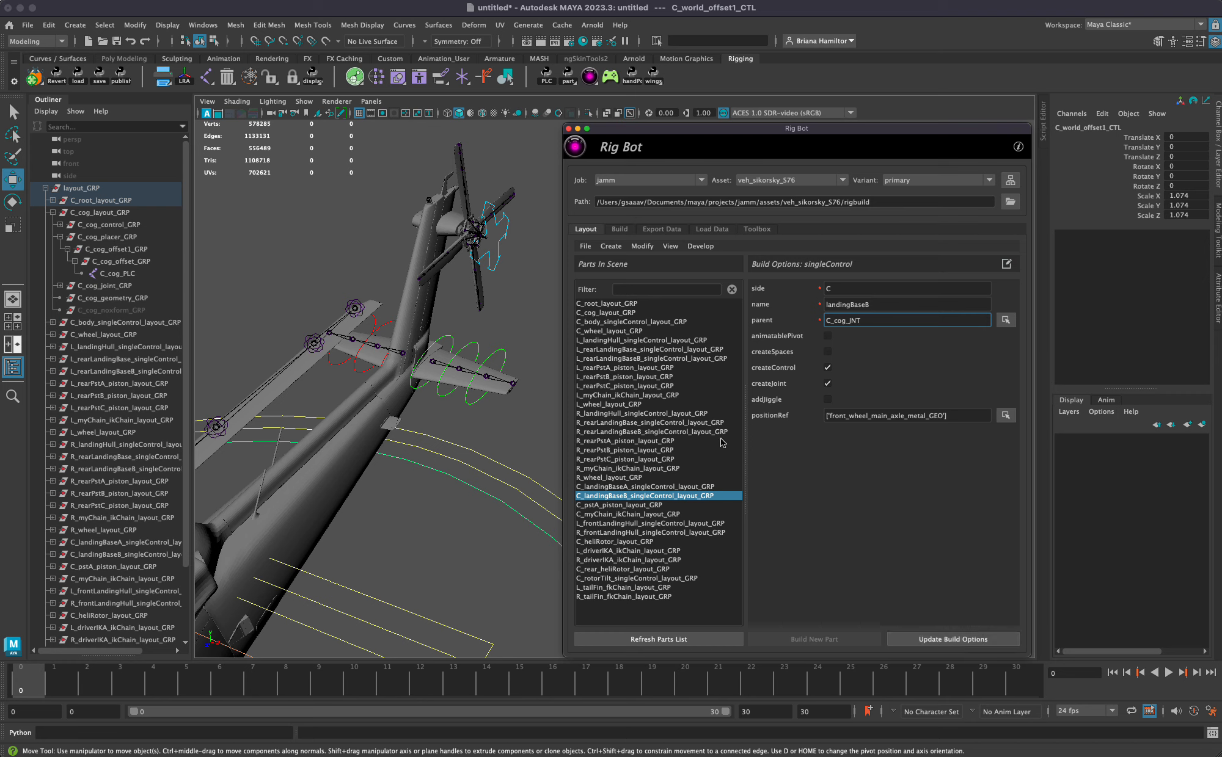
click(655, 506)
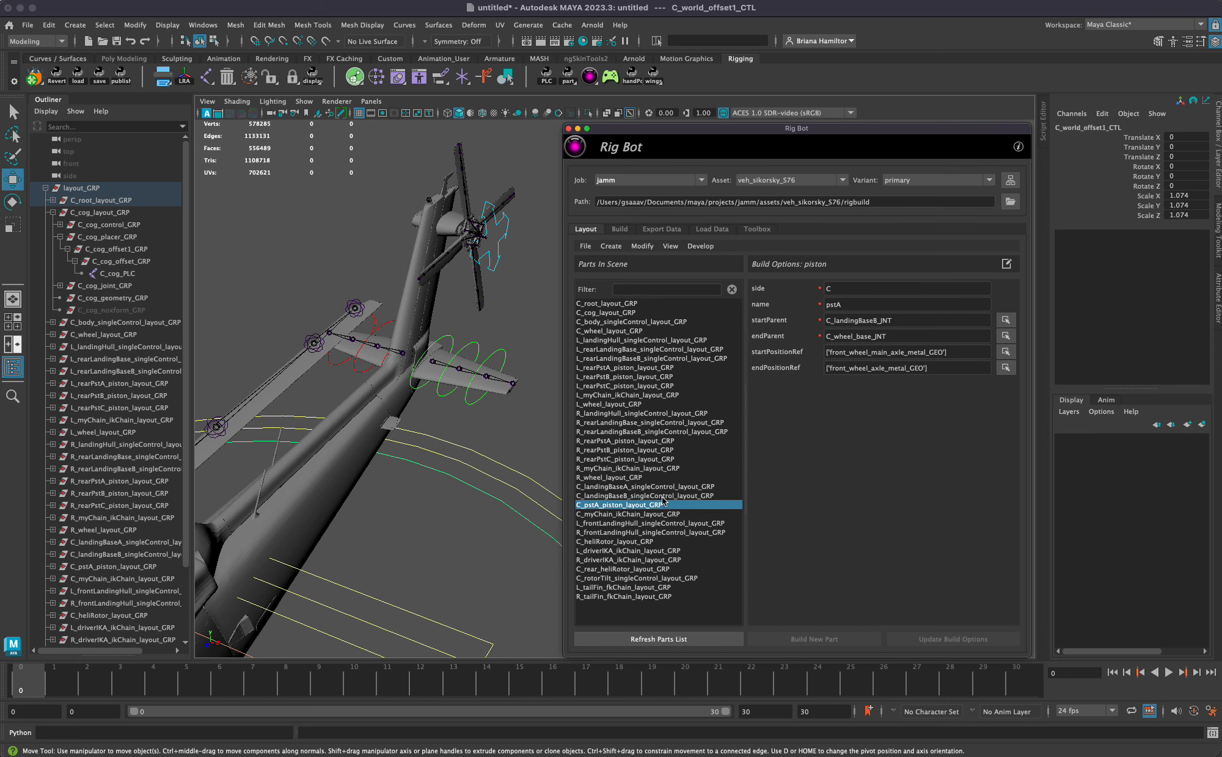
click(662, 496)
click(861, 321)
double_click(861, 321)
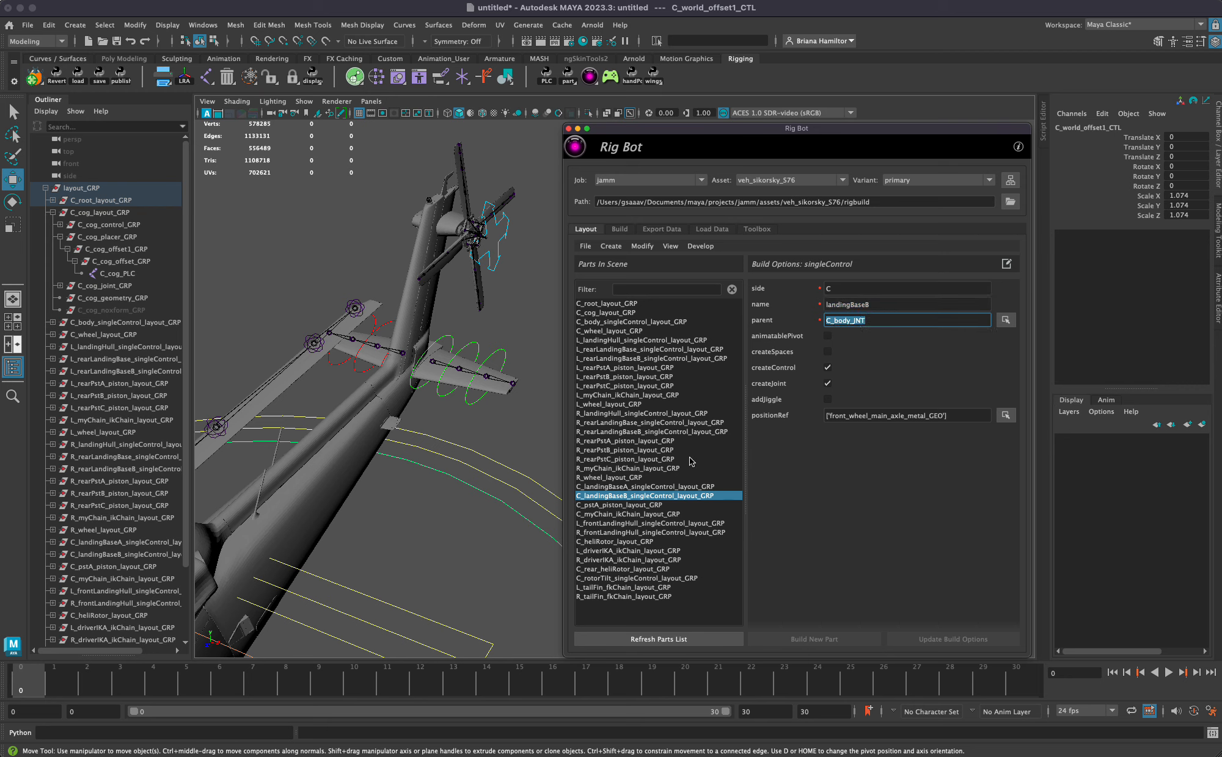
- Set the left tailFin fkChain part's numJoints to 4 and update its build options, accepting the rebuild
click(654, 506)
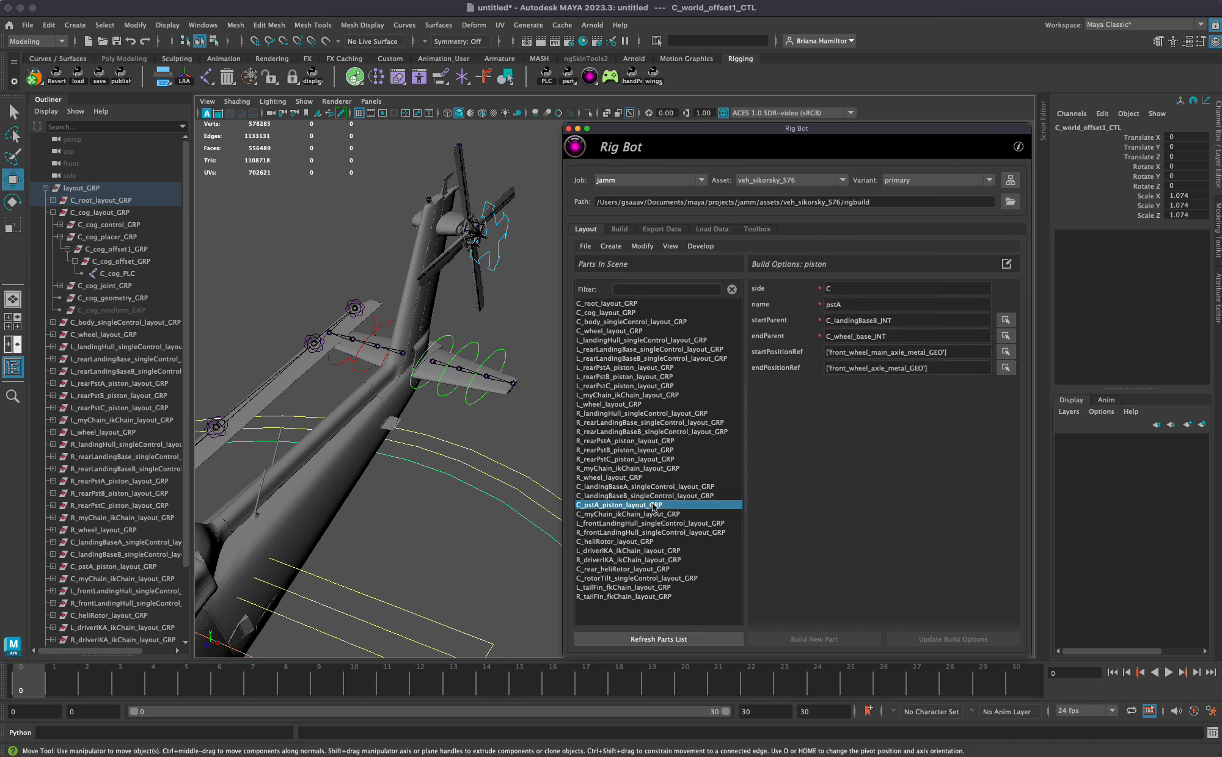
click(641, 562)
click(636, 588)
click(631, 598)
click(635, 589)
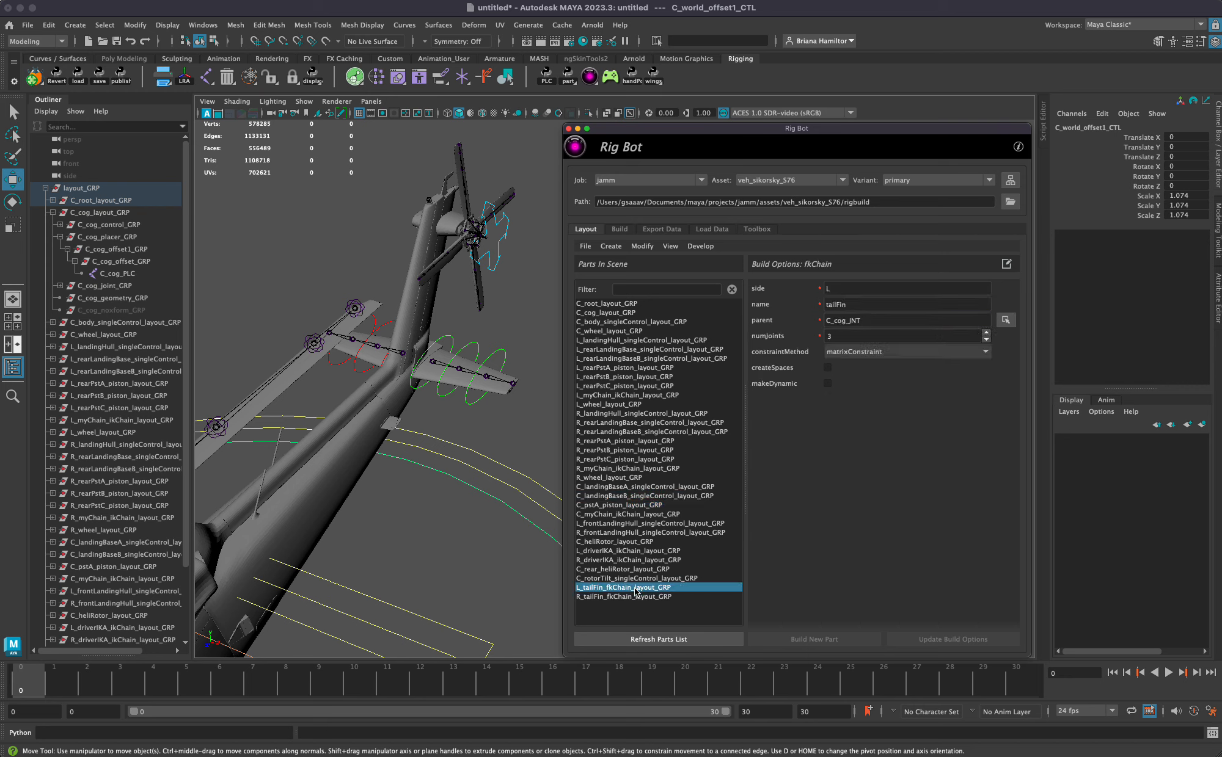
double_click(846, 336)
text(4)
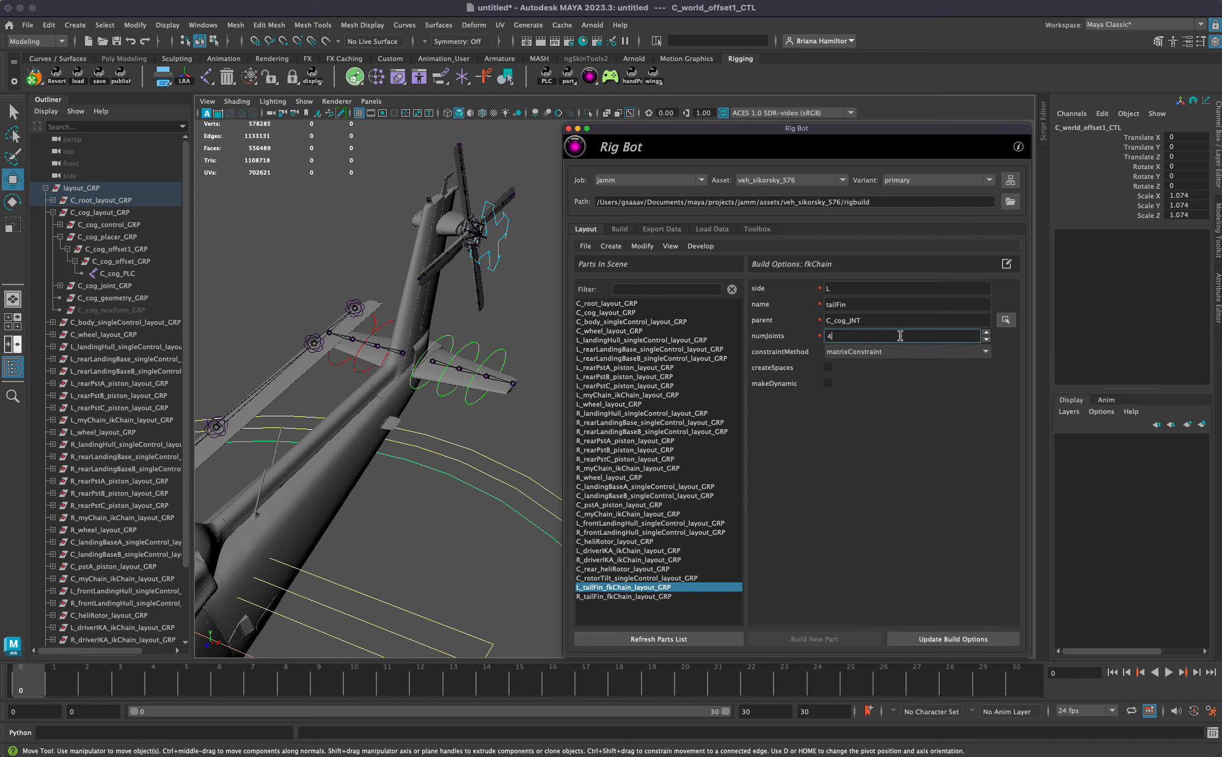
click(975, 641)
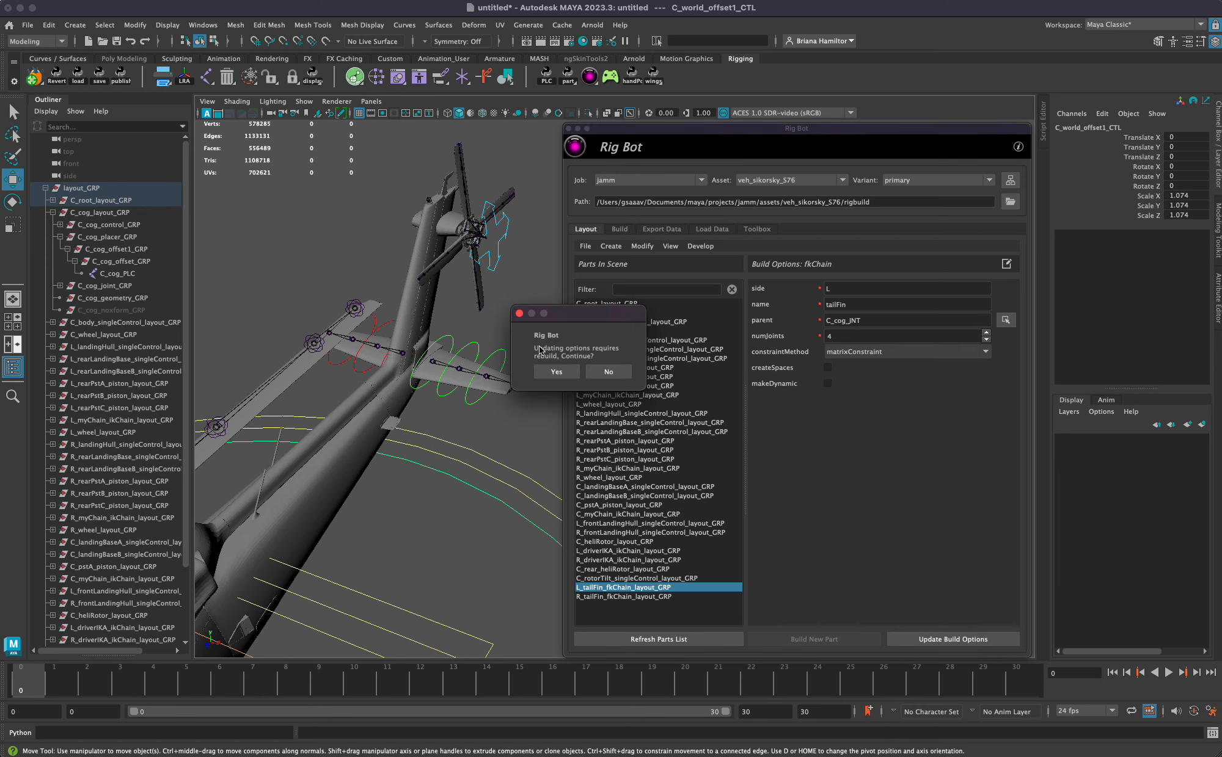
drag(555, 353, 616, 349)
click(605, 352)
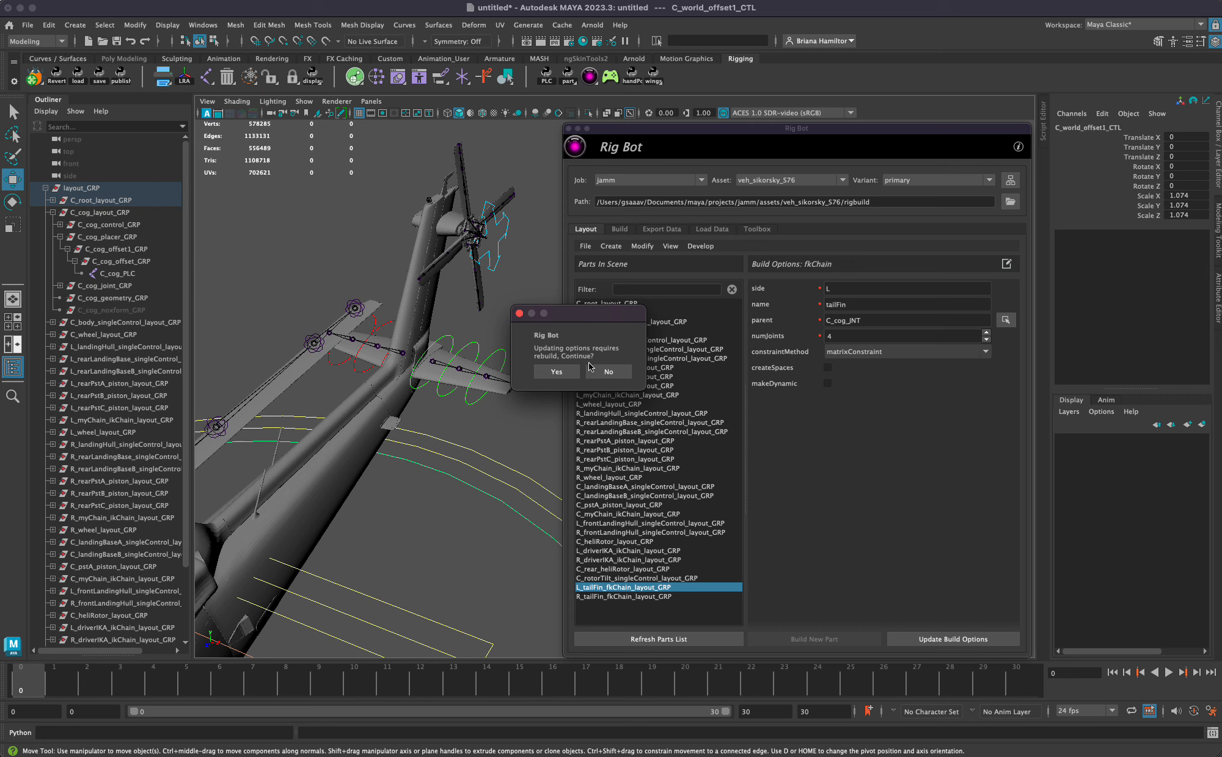
click(557, 372)
click(520, 428)
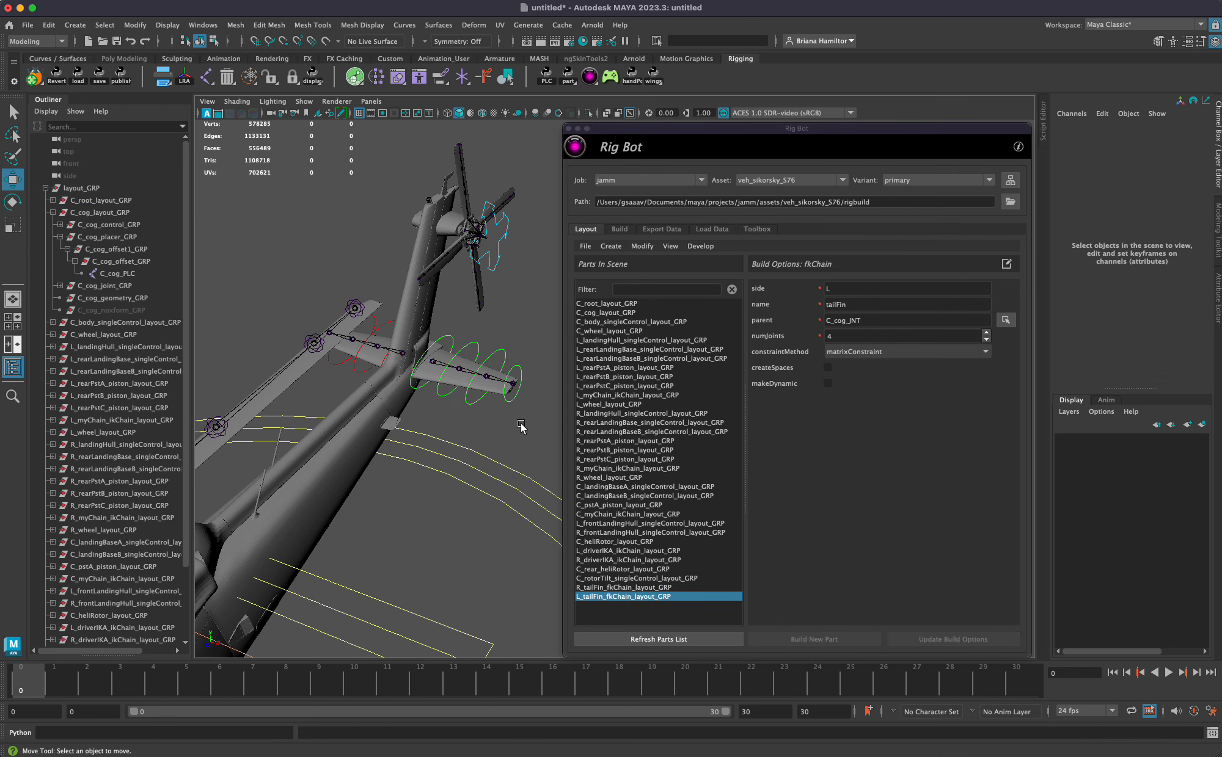
- Move the left tailFin chain's end placer L_tailFin_fk5_PLC outward past the fin tip, to about Translate X 6.377, Y -0.298, Z -0.064
alt+drag(520, 428, 578, 486)
alt+drag(305, 424, 434, 498)
click(362, 461)
key(super+z)
key(Down)
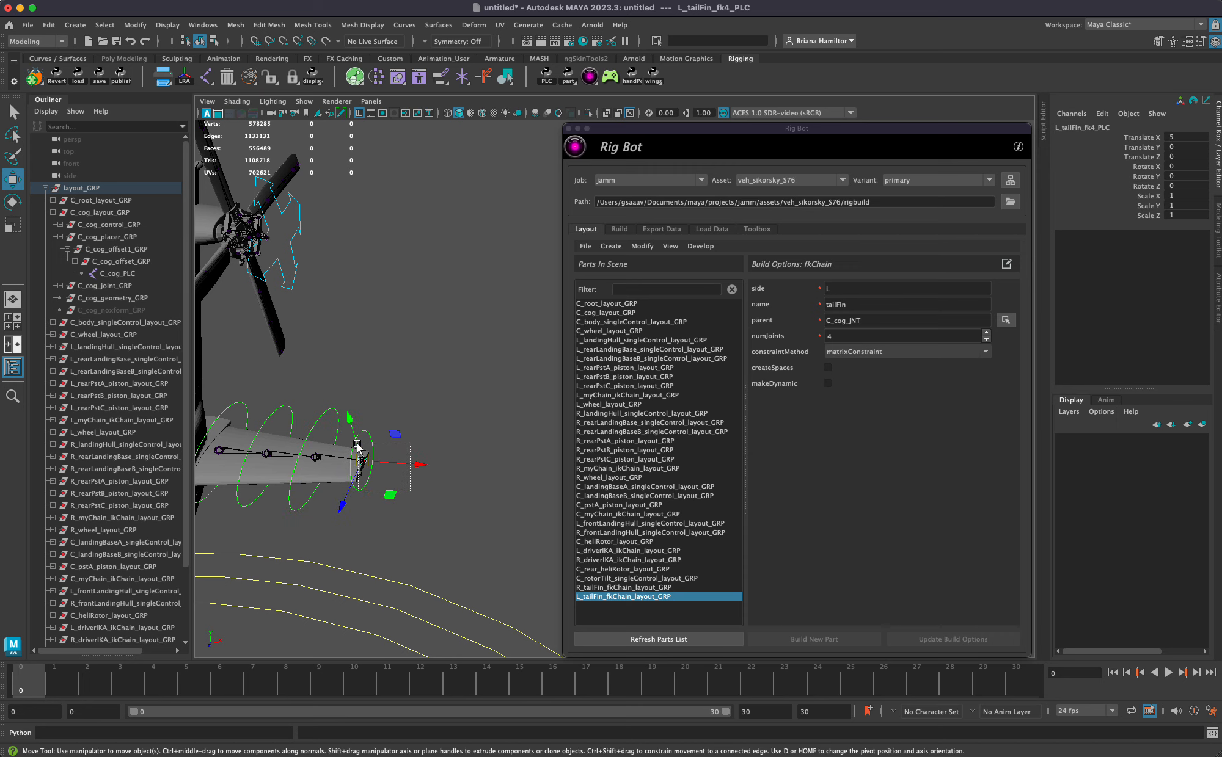
middle_drag(408, 494, 478, 493)
click(479, 493)
mouse_move(478, 493)
alt+mouse_down()
mouse_move(429, 500)
mouse_move(466, 512)
alt+mouse_up()
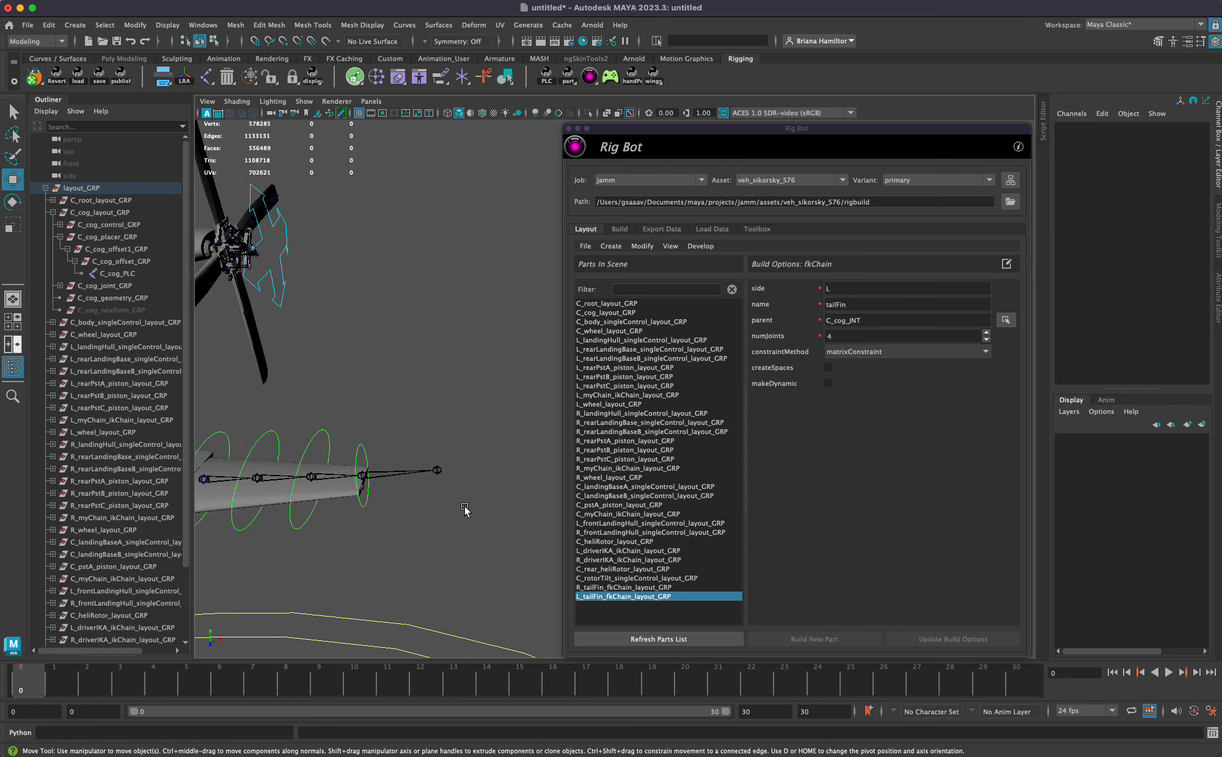
middle_drag(466, 512, 441, 527)
alt+drag(400, 546, 459, 565)
- Try to update the existing right tailFin part by mirroring the rebuilt left tailFin part onto it
click(629, 588)
right_click(601, 597)
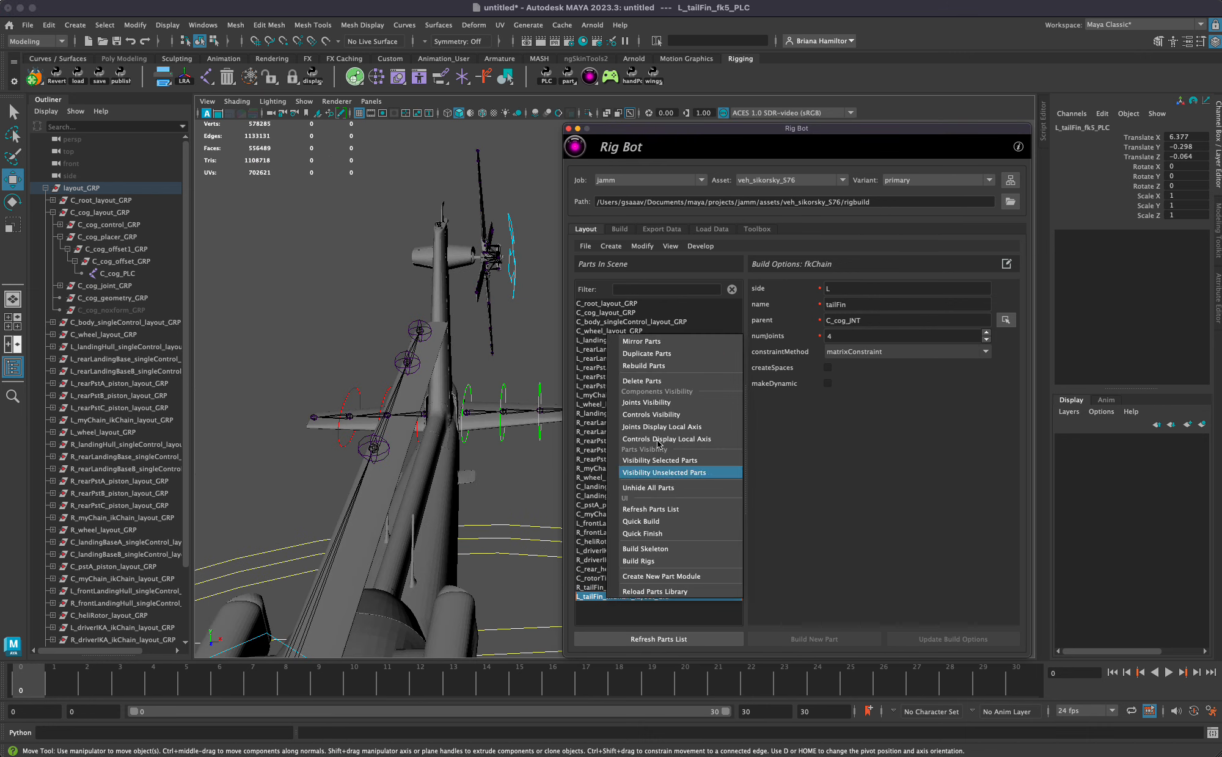
key(Return)
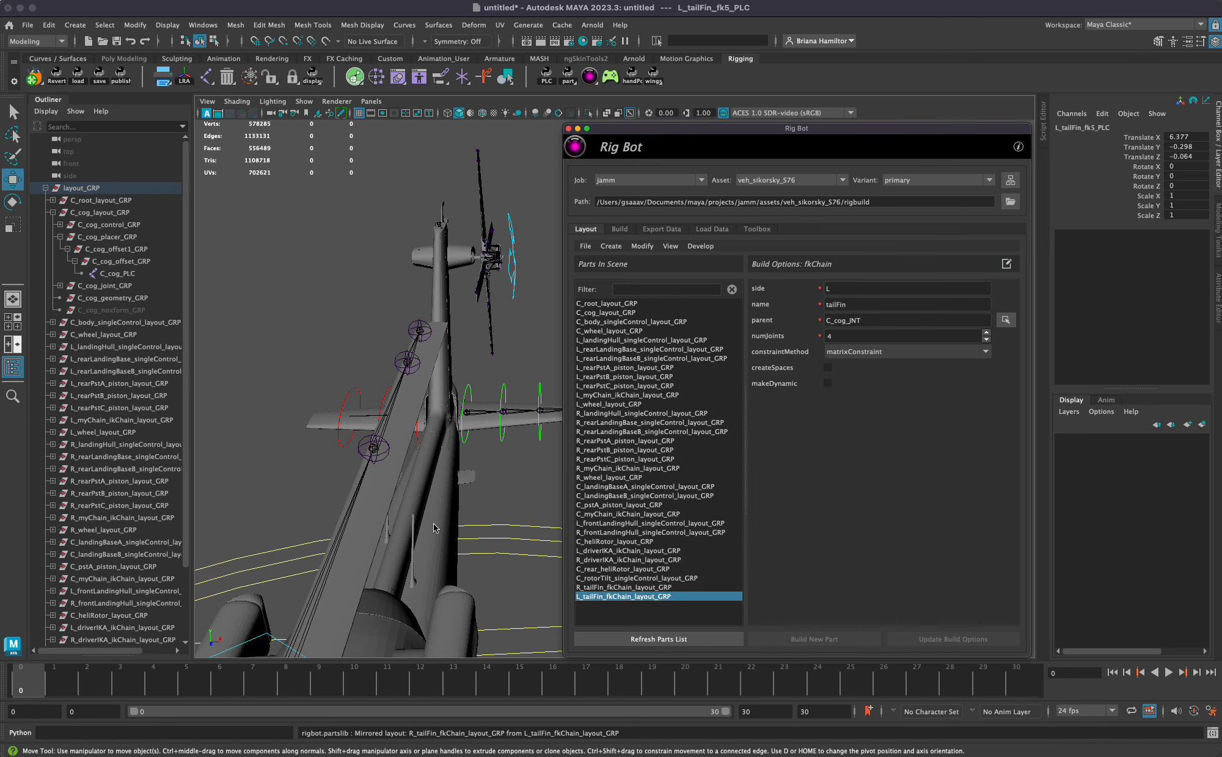
alt+drag(509, 544, 461, 549)
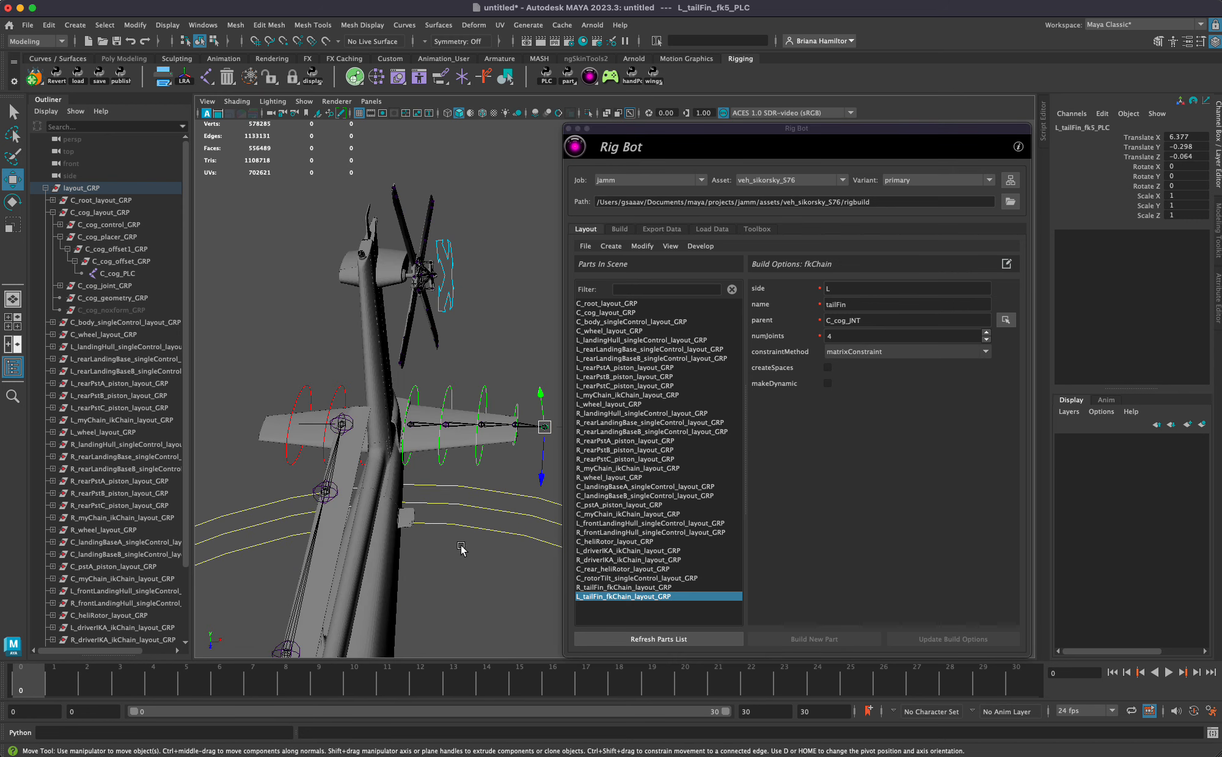
right_click(612, 595)
click(659, 340)
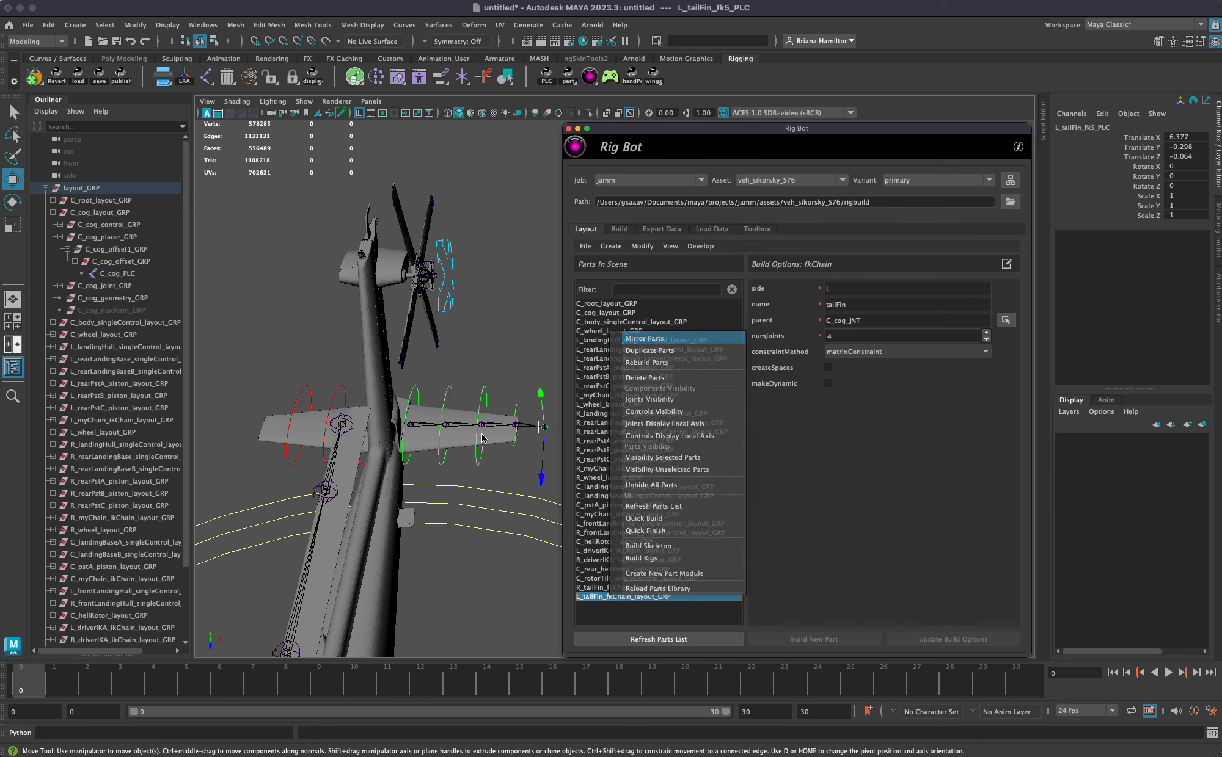
- Delete the outdated right tailFin fkChain part and mirror the left tailFin part to recreate it
right_click(651, 589)
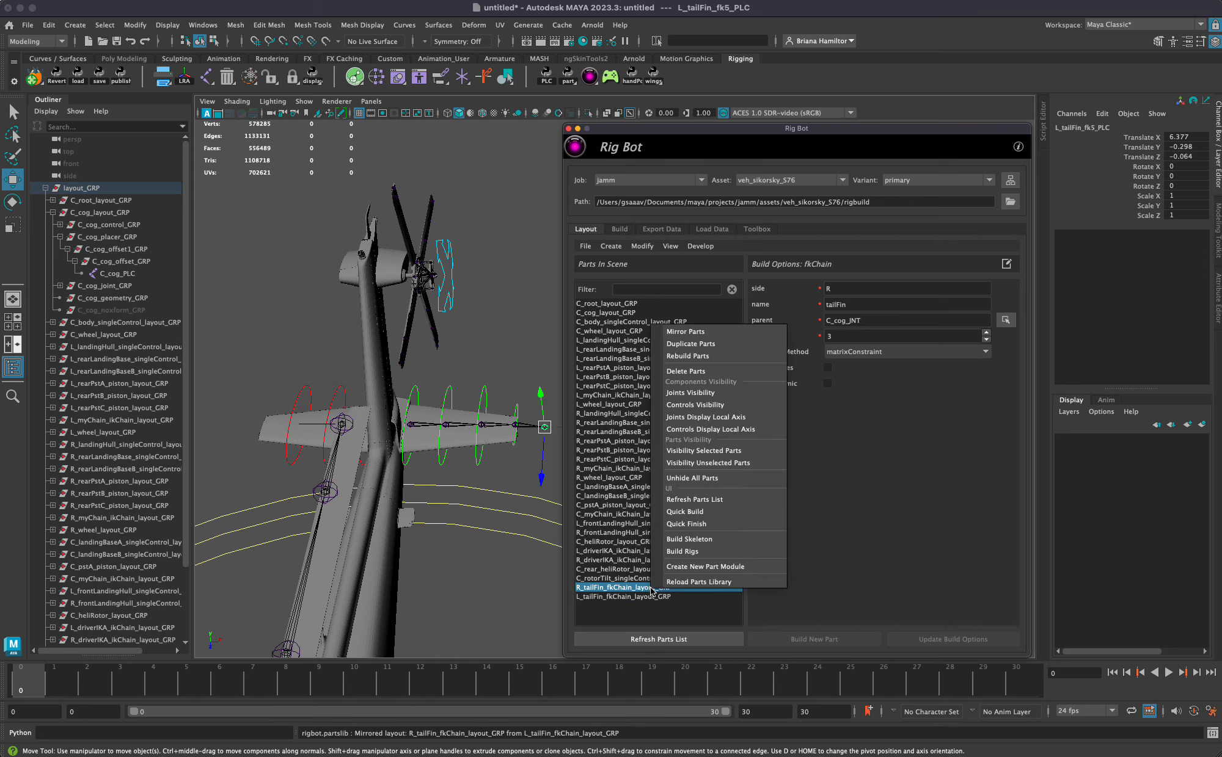
click(702, 371)
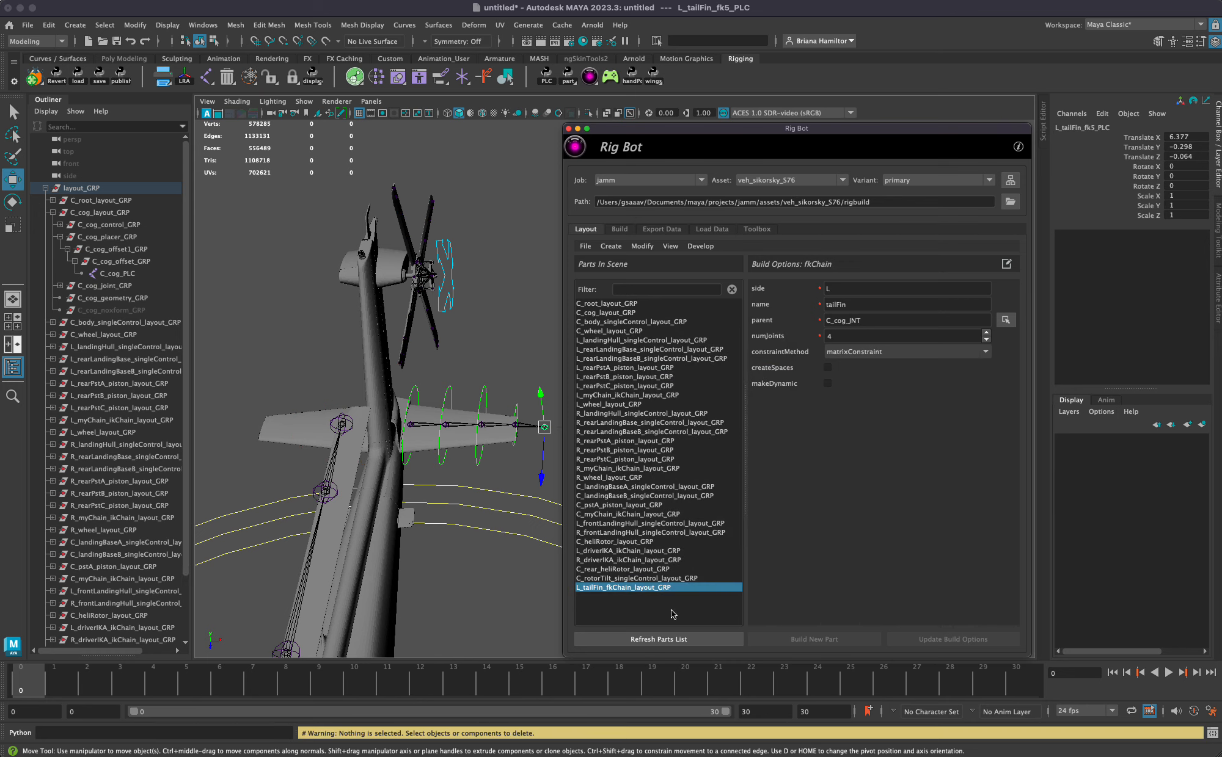
right_click(634, 590)
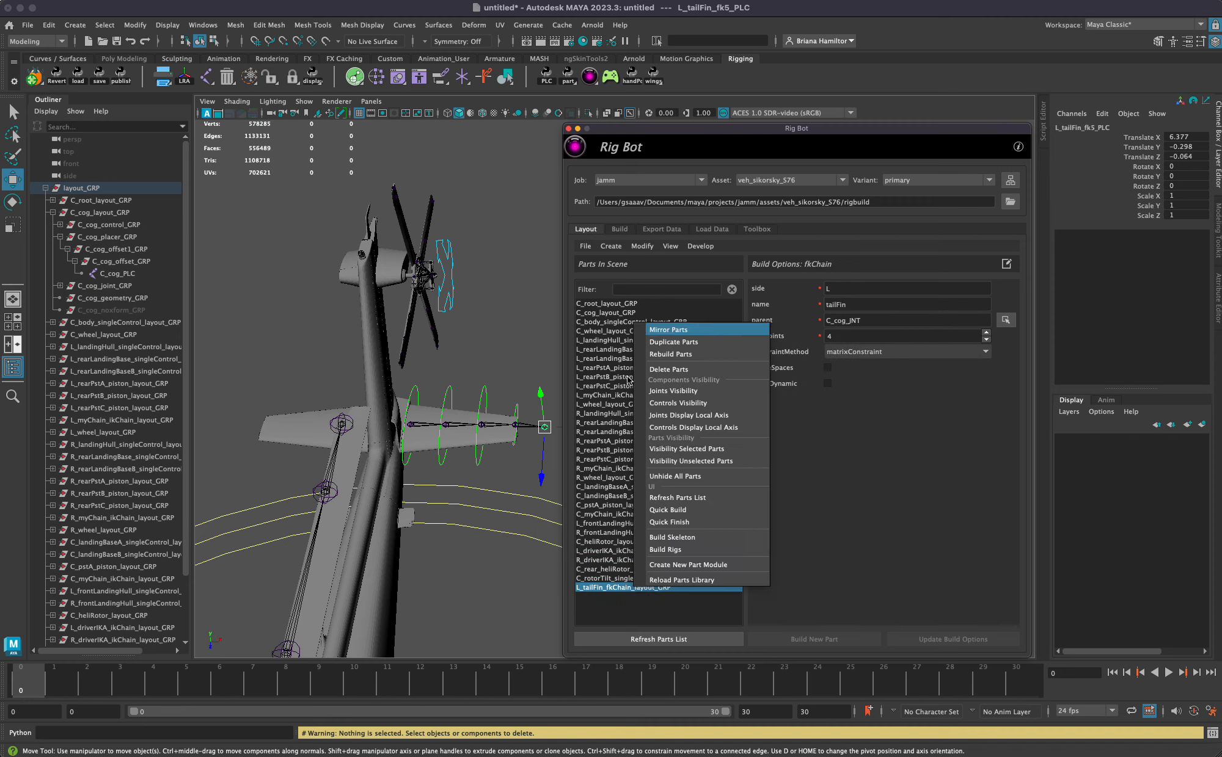
key(Return)
alt+drag(505, 423, 453, 475)
click(451, 474)
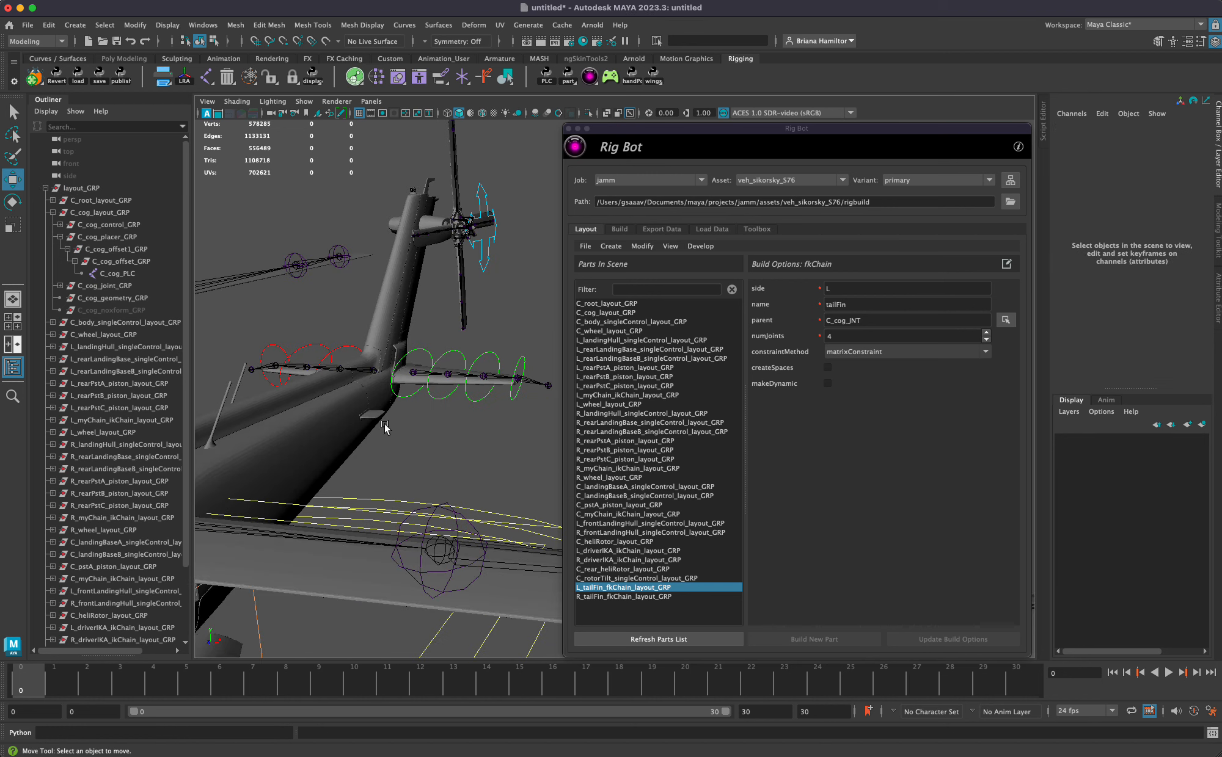
drag(242, 350, 389, 386)
click(419, 464)
alt+drag(531, 428, 482, 417)
- Save the rig layout scene of veh_sikorsky_S76
click(585, 246)
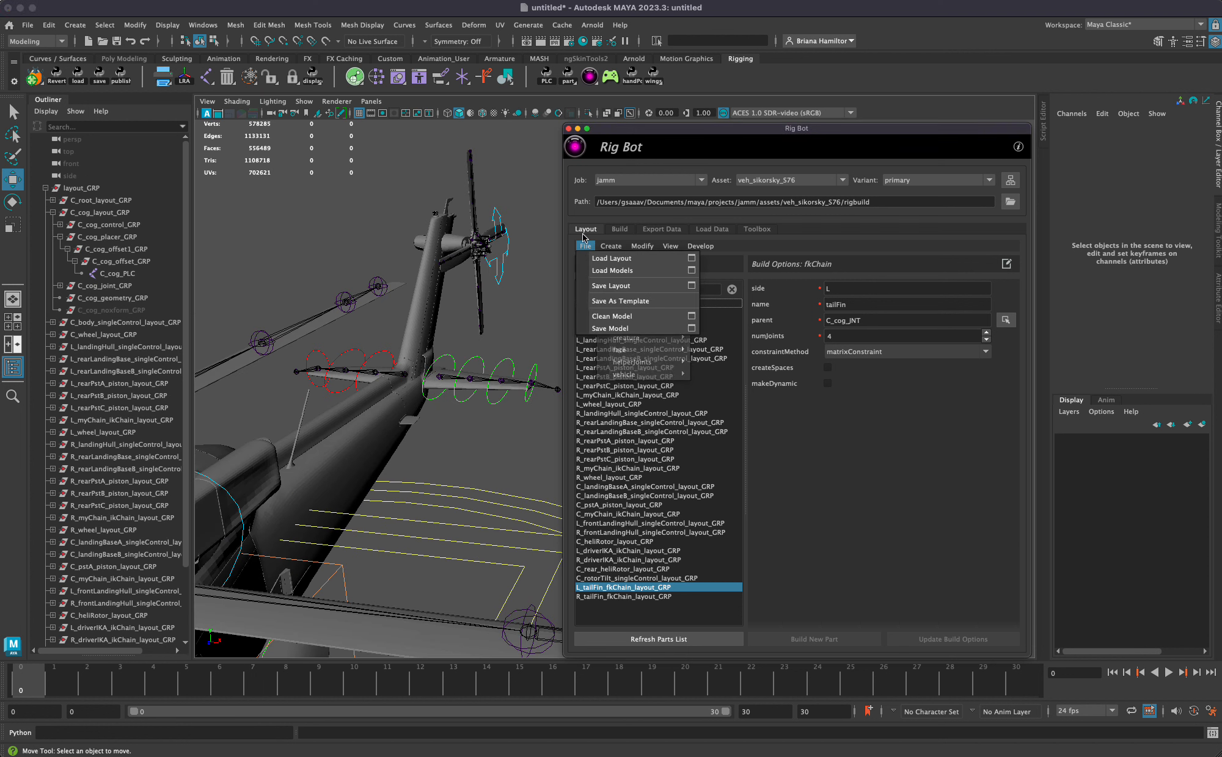
click(616, 286)
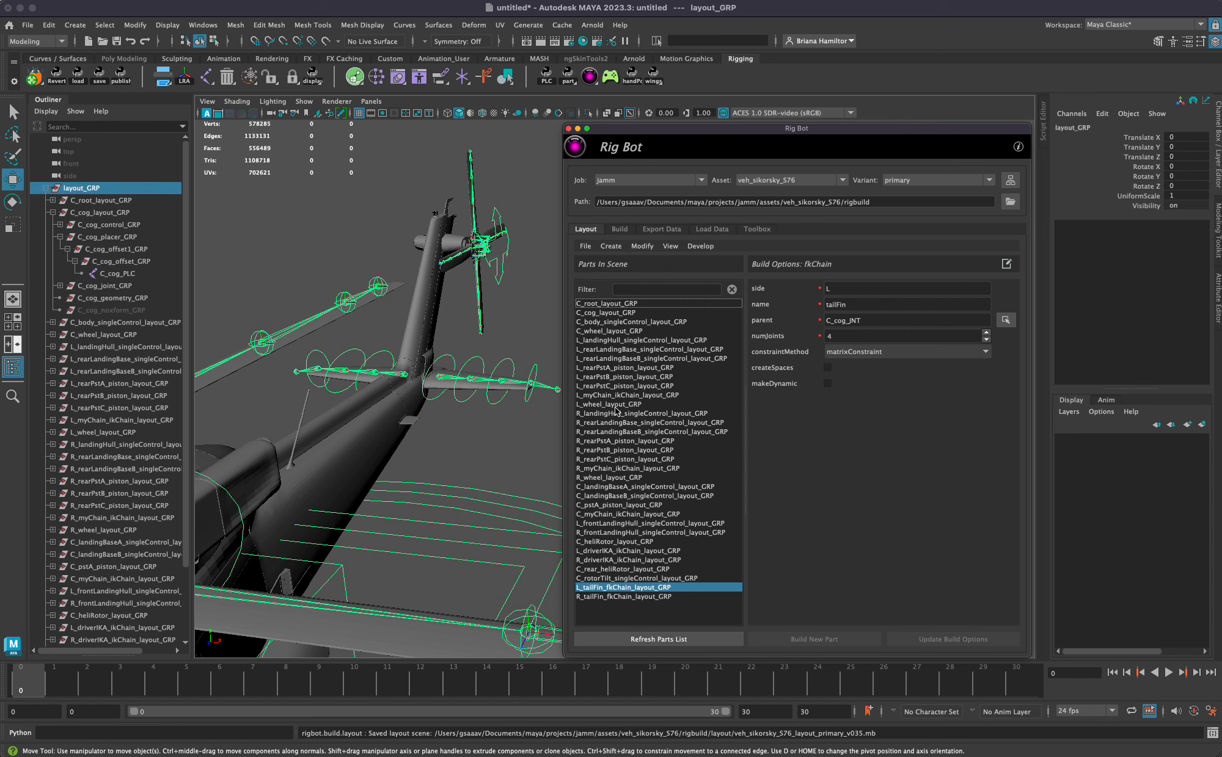
click(899, 735)
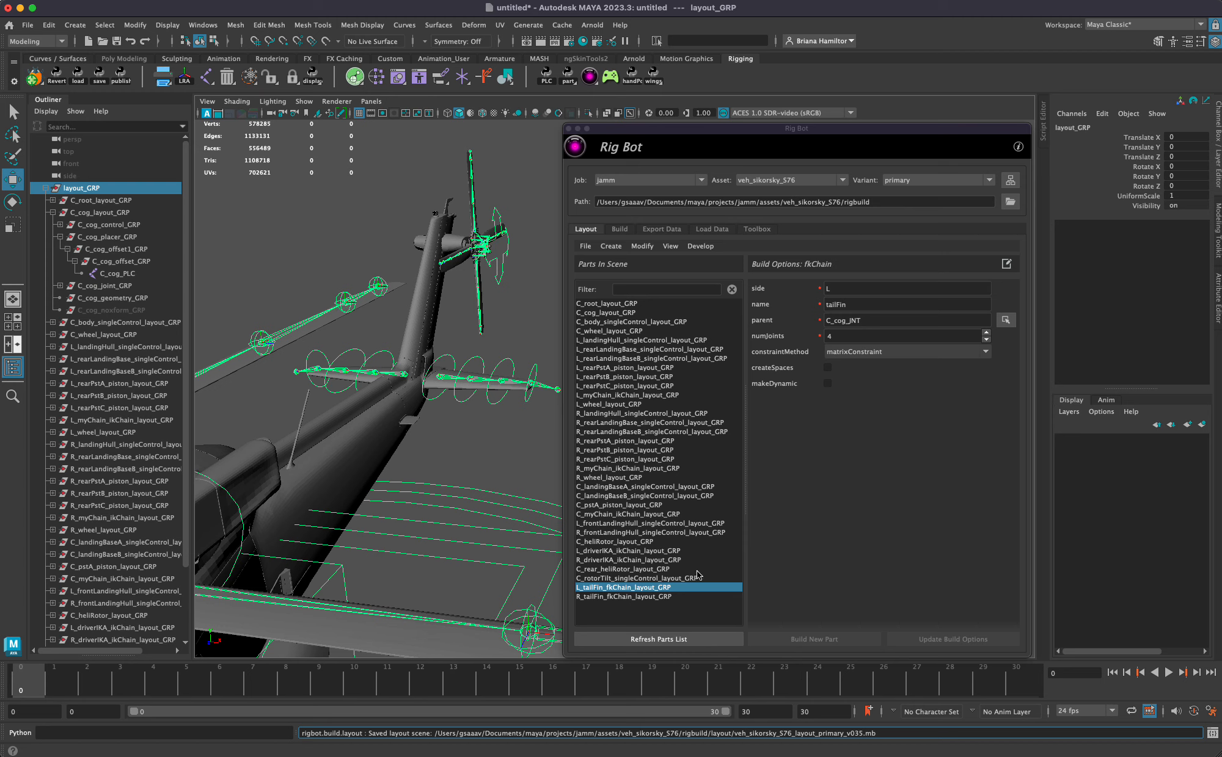
- Open the Clean Model checker to examine its list of model checks, and close it without running any
click(619, 229)
click(585, 229)
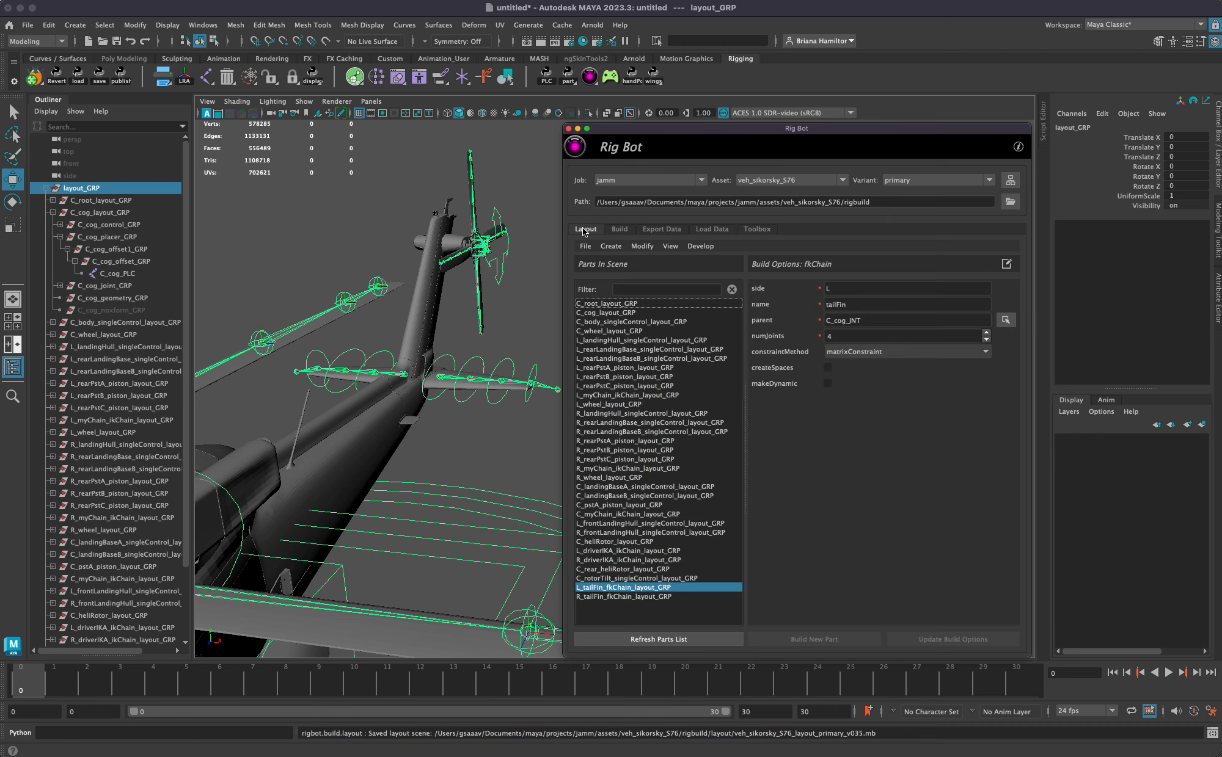
click(585, 246)
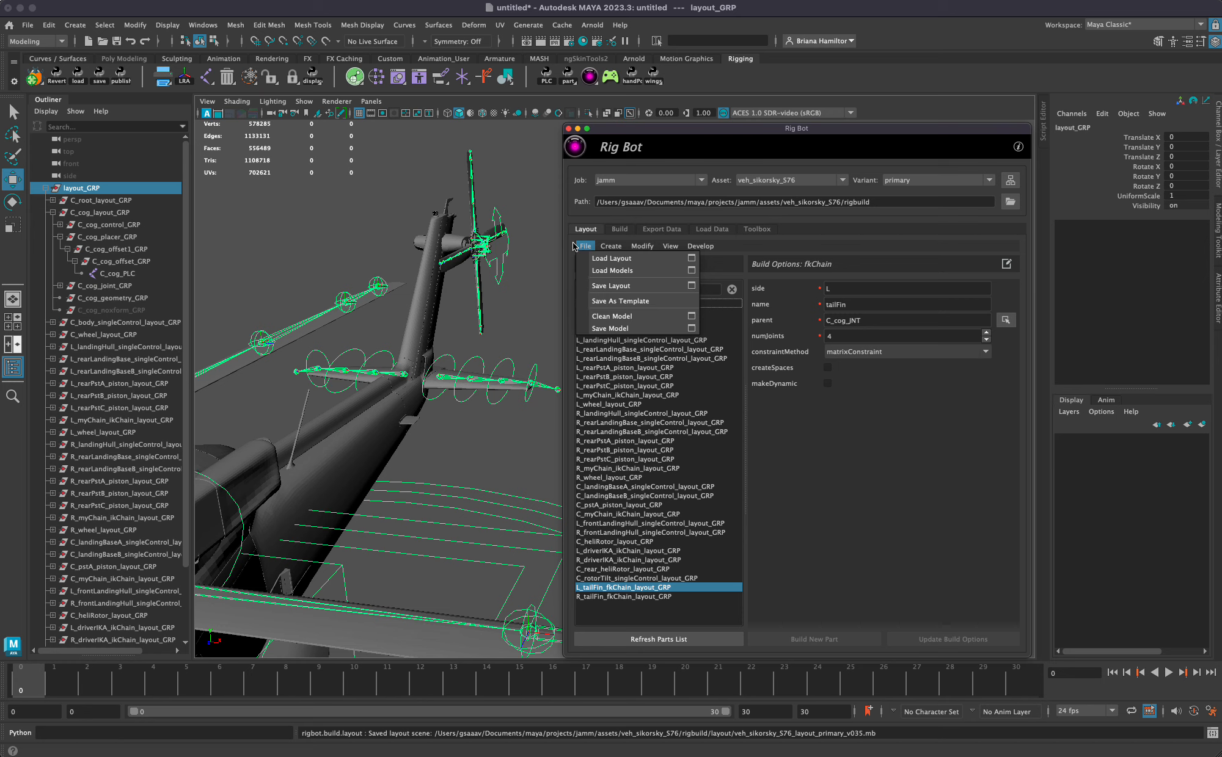
click(640, 317)
drag(503, 230, 331, 209)
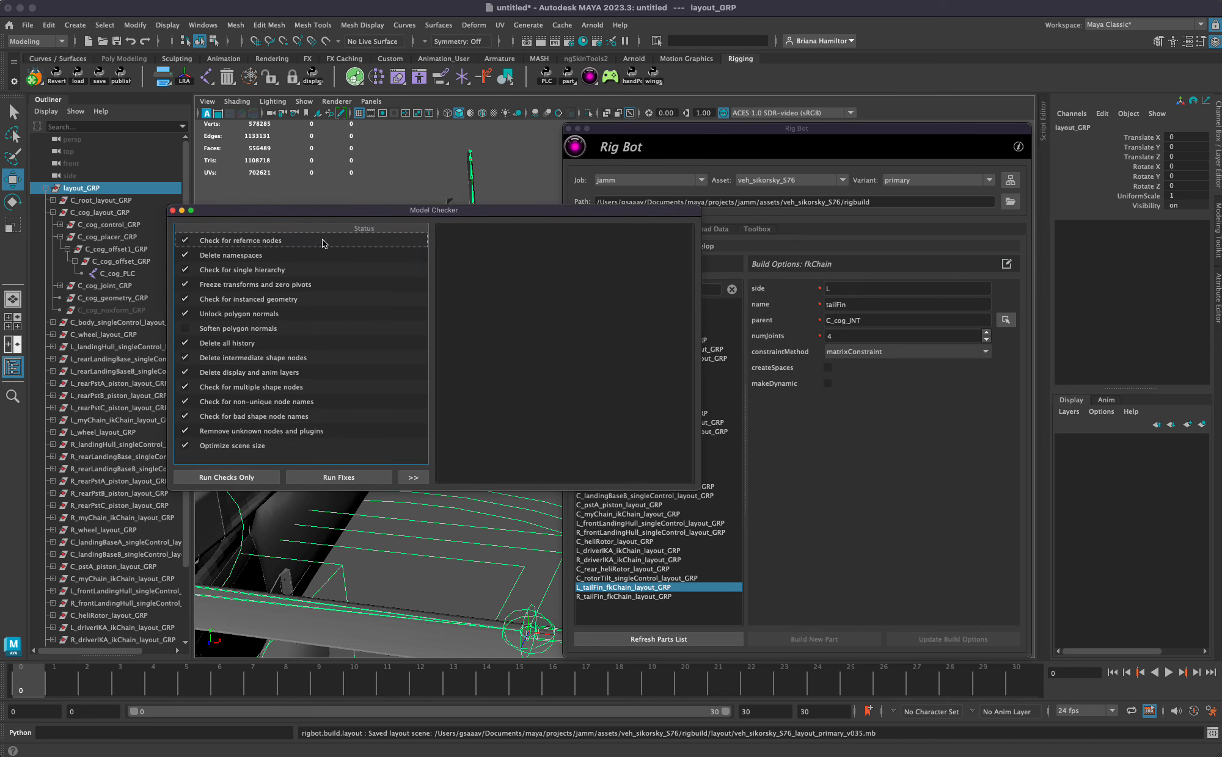
click(173, 211)
- Examine the layout file commands and the biped and common templates and parts available for adding to the layout
click(585, 246)
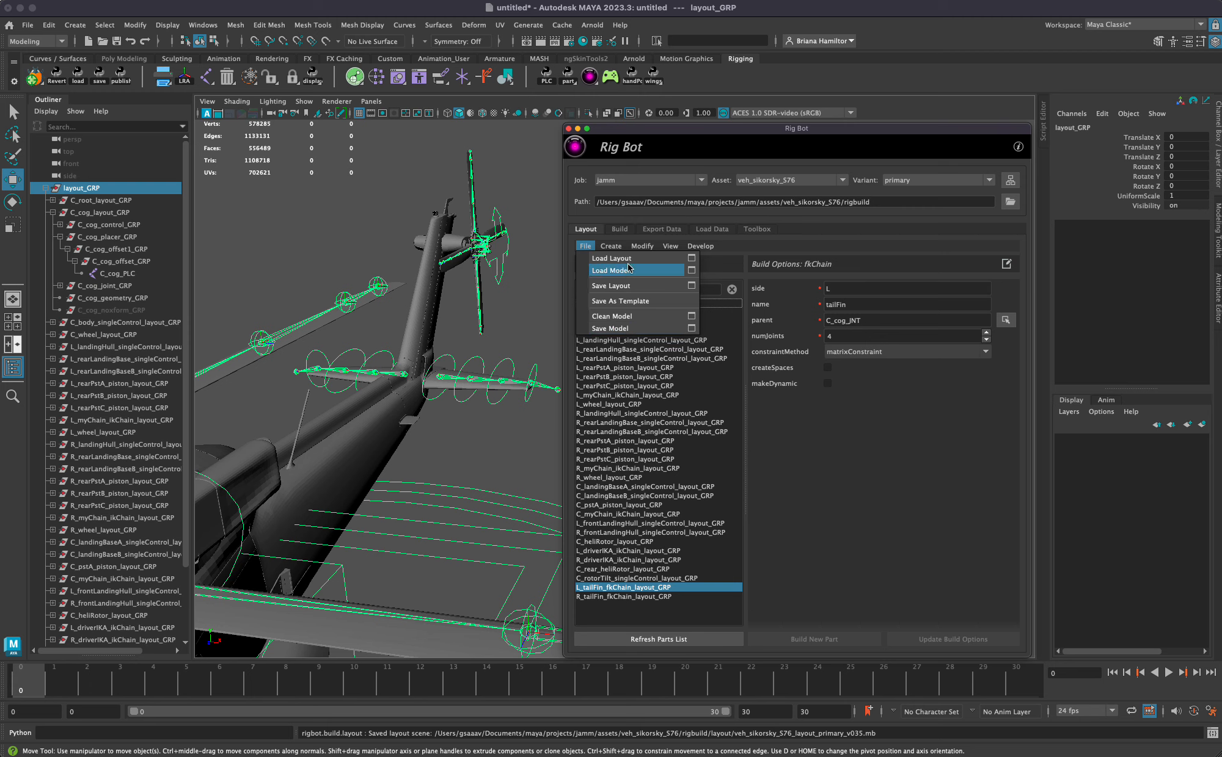
click(585, 230)
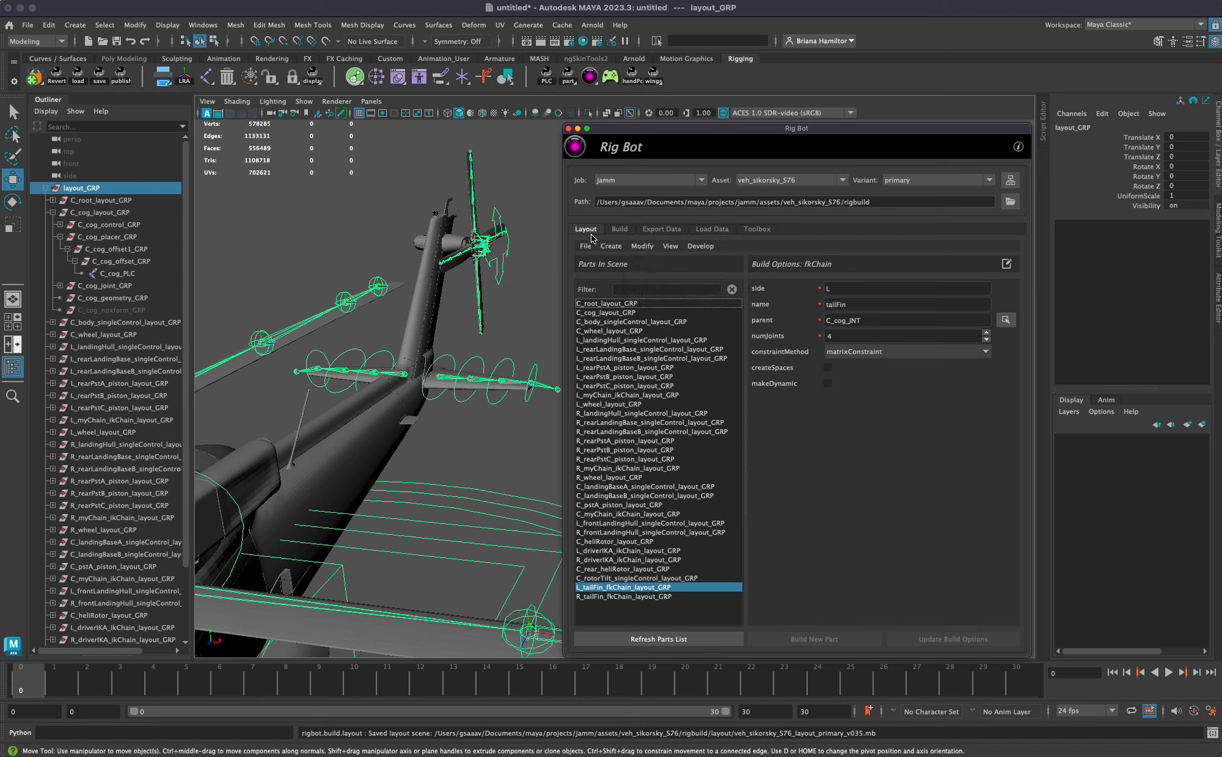
click(585, 246)
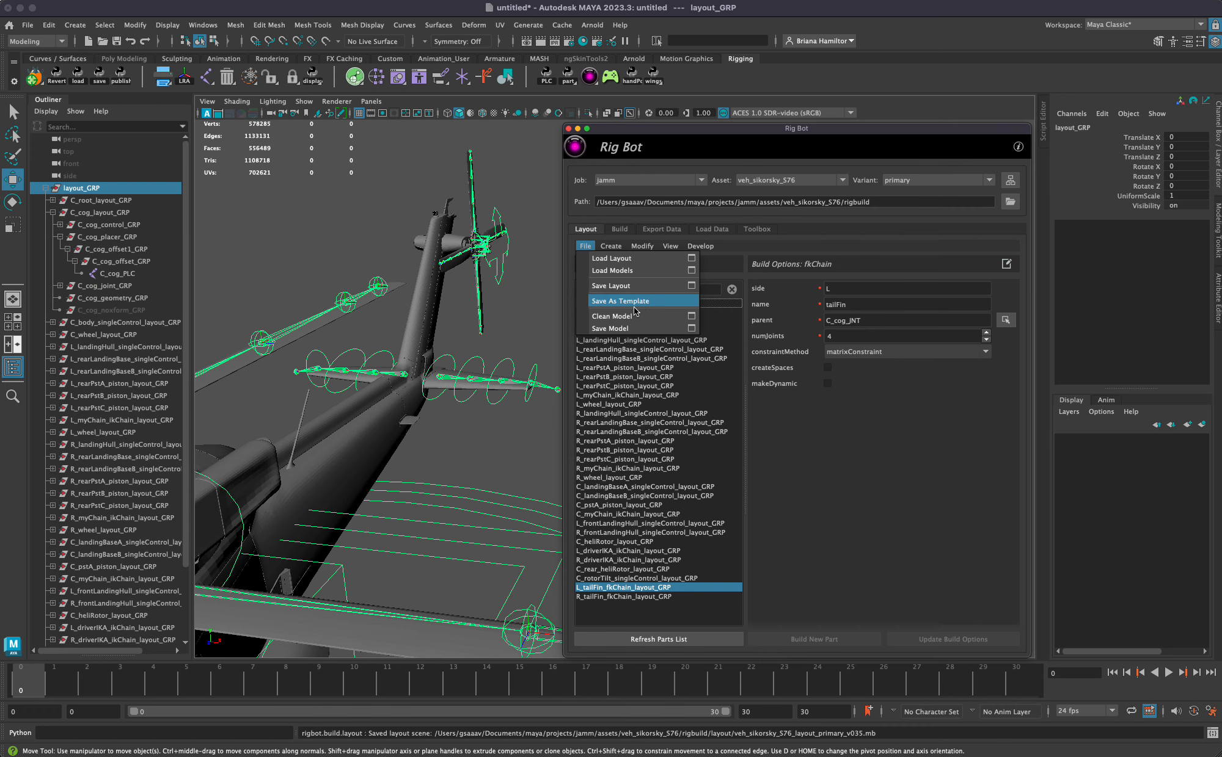
click(700, 469)
right_click(700, 469)
click(920, 481)
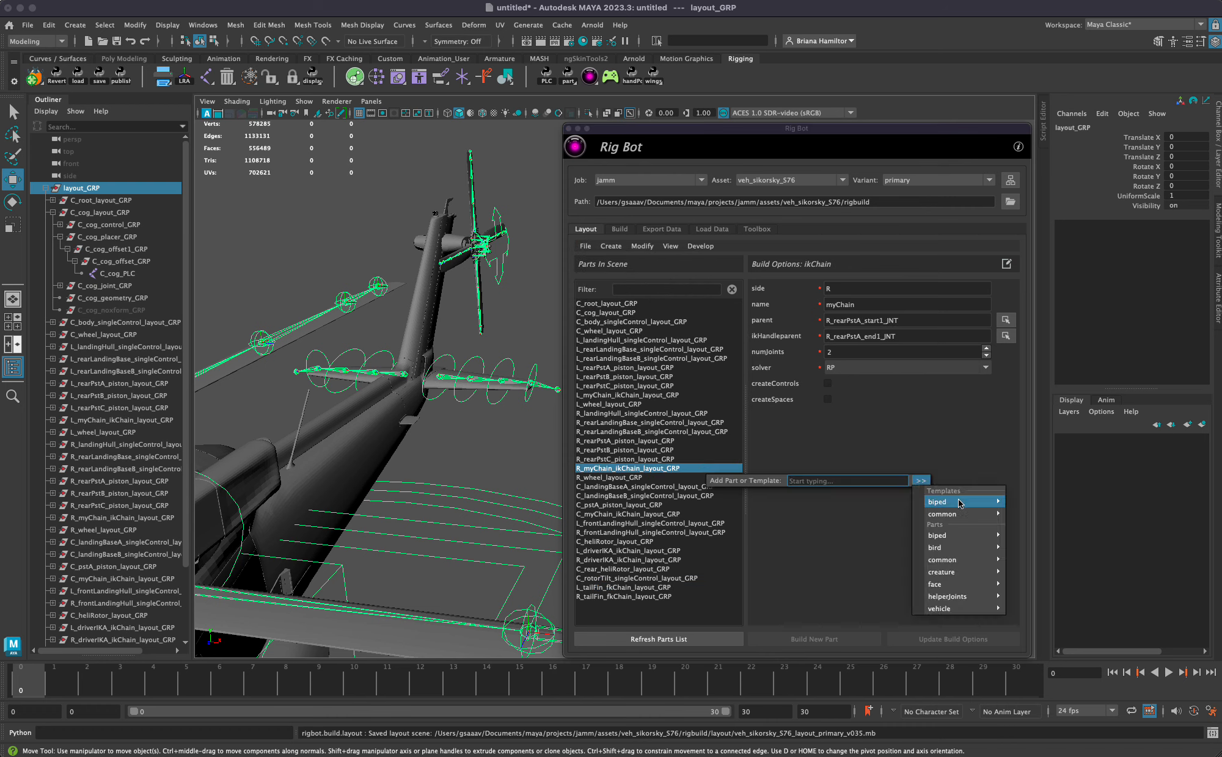
mouse_move(953, 501)
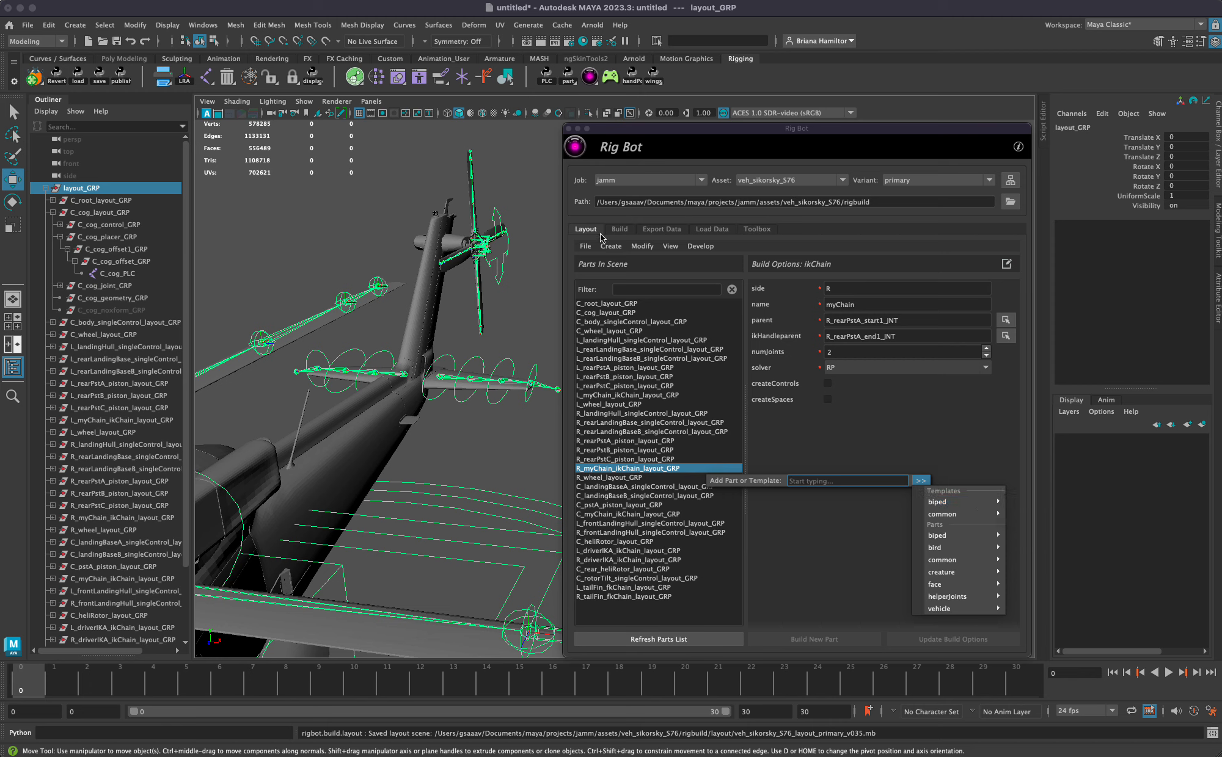
click(578, 253)
click(617, 249)
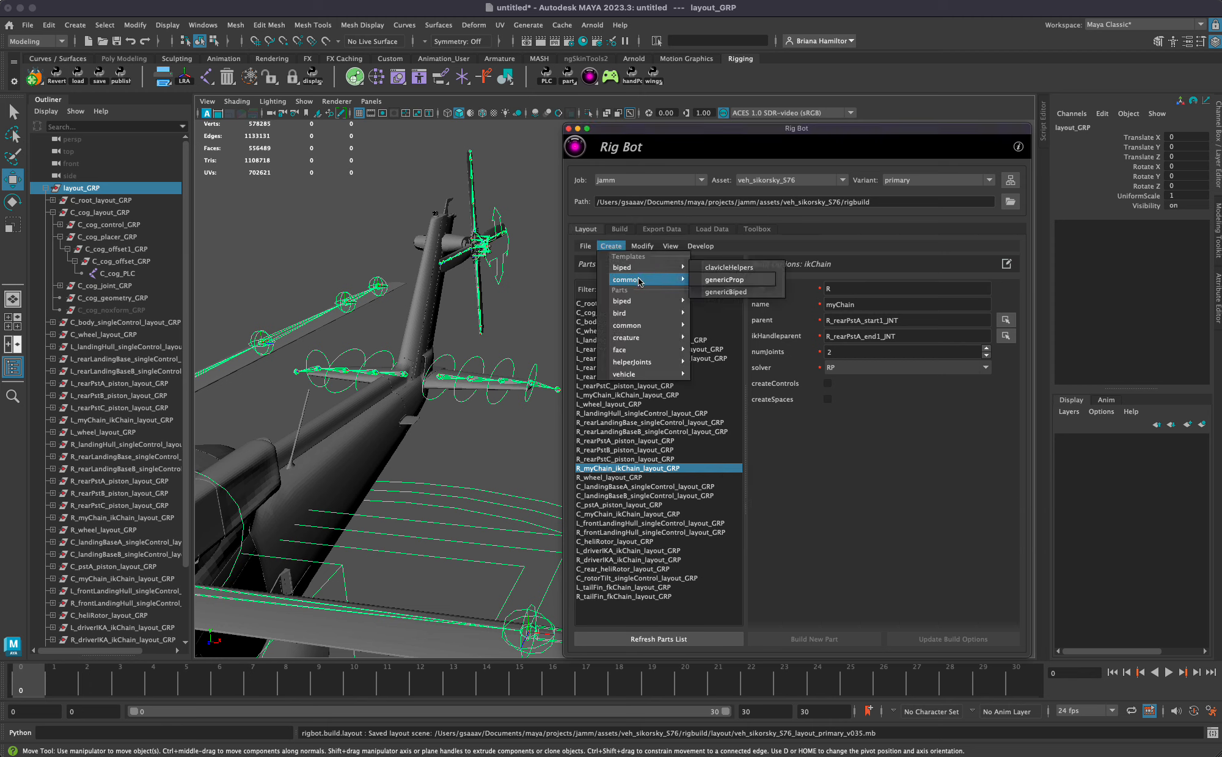
mouse_move(633, 266)
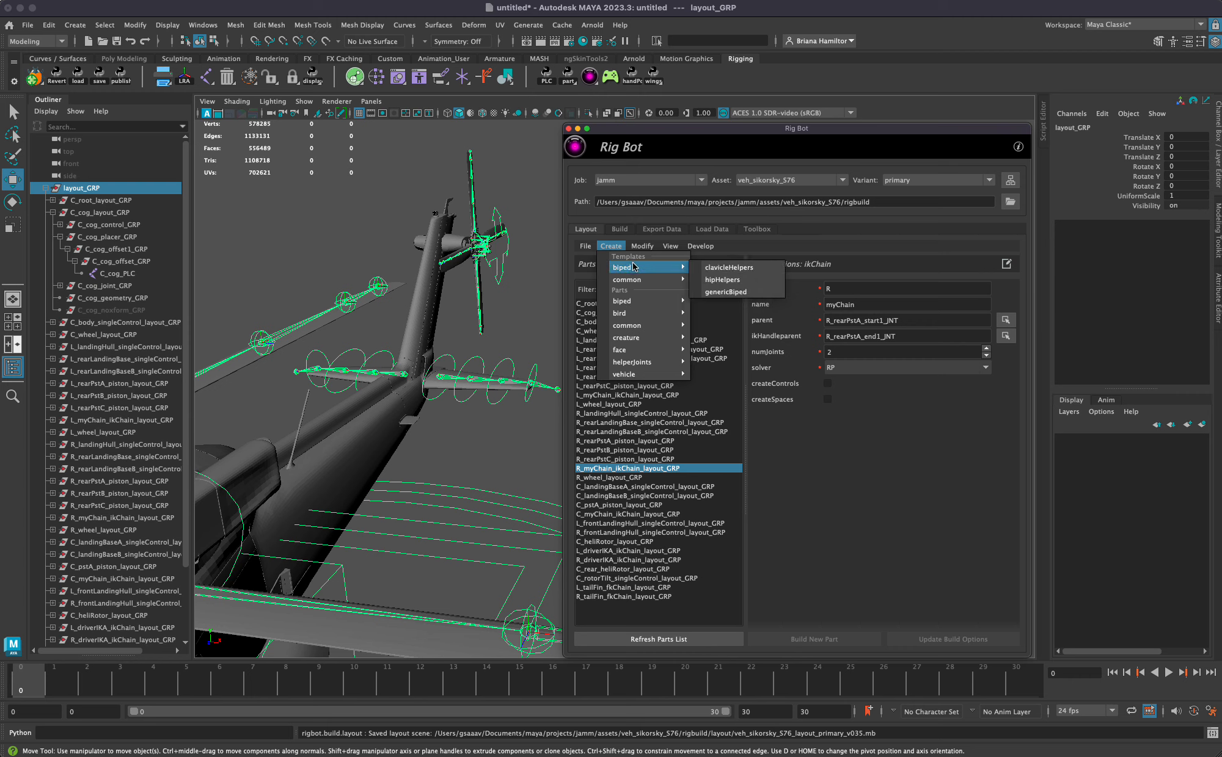
mouse_move(631, 304)
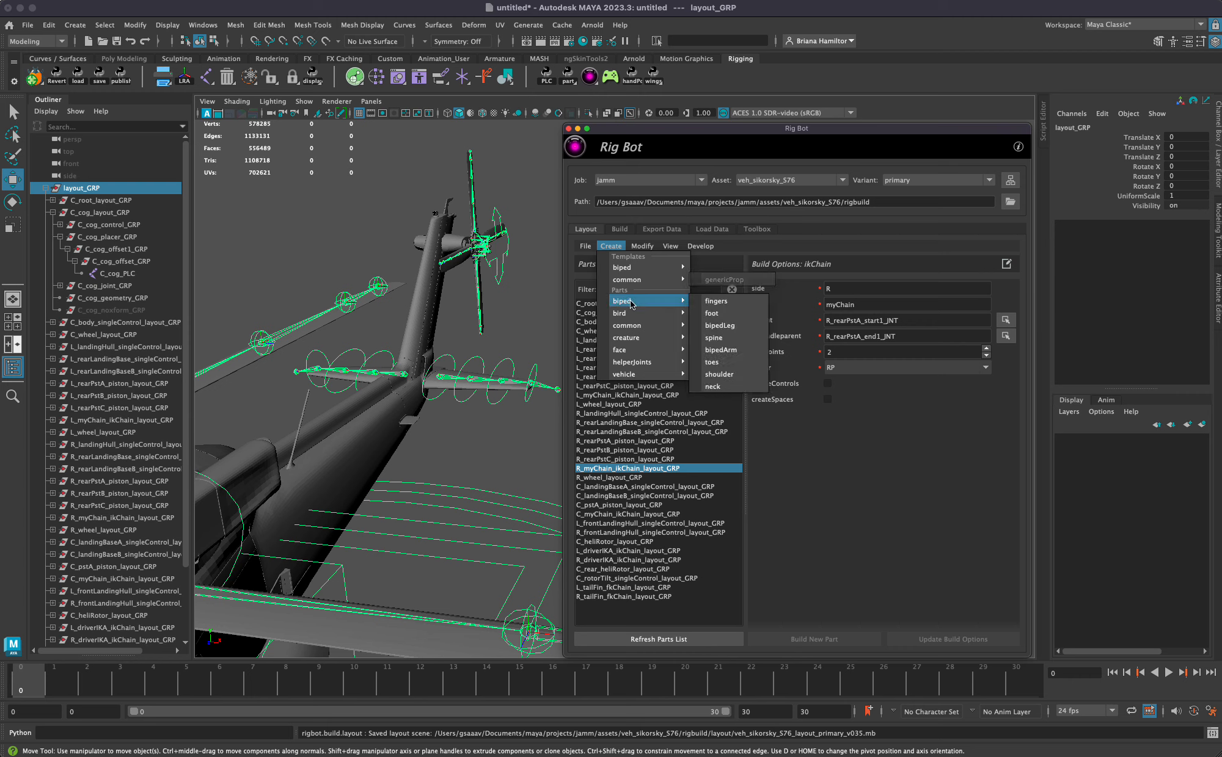
- Try Mirror Axis Y with Mirror Control Colors enabled in the mirror options, and close them without mirroring the R_myChain part
click(641, 247)
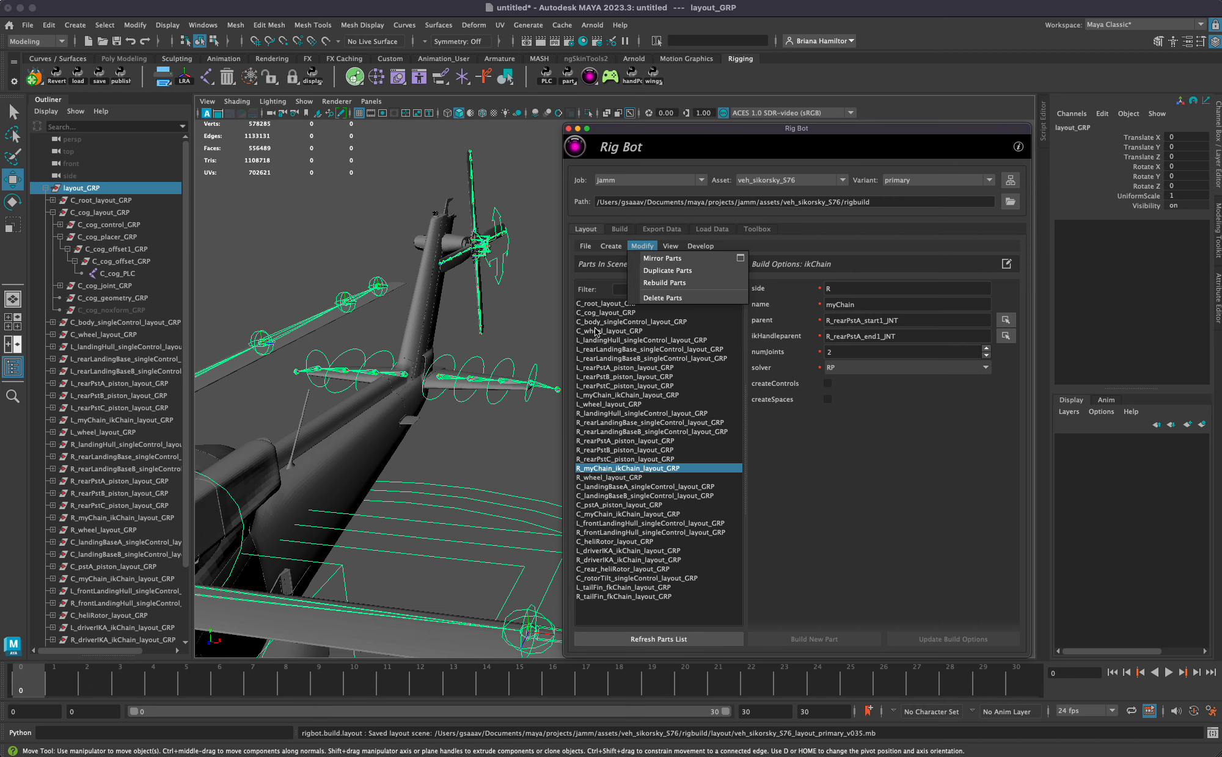
click(741, 259)
click(869, 368)
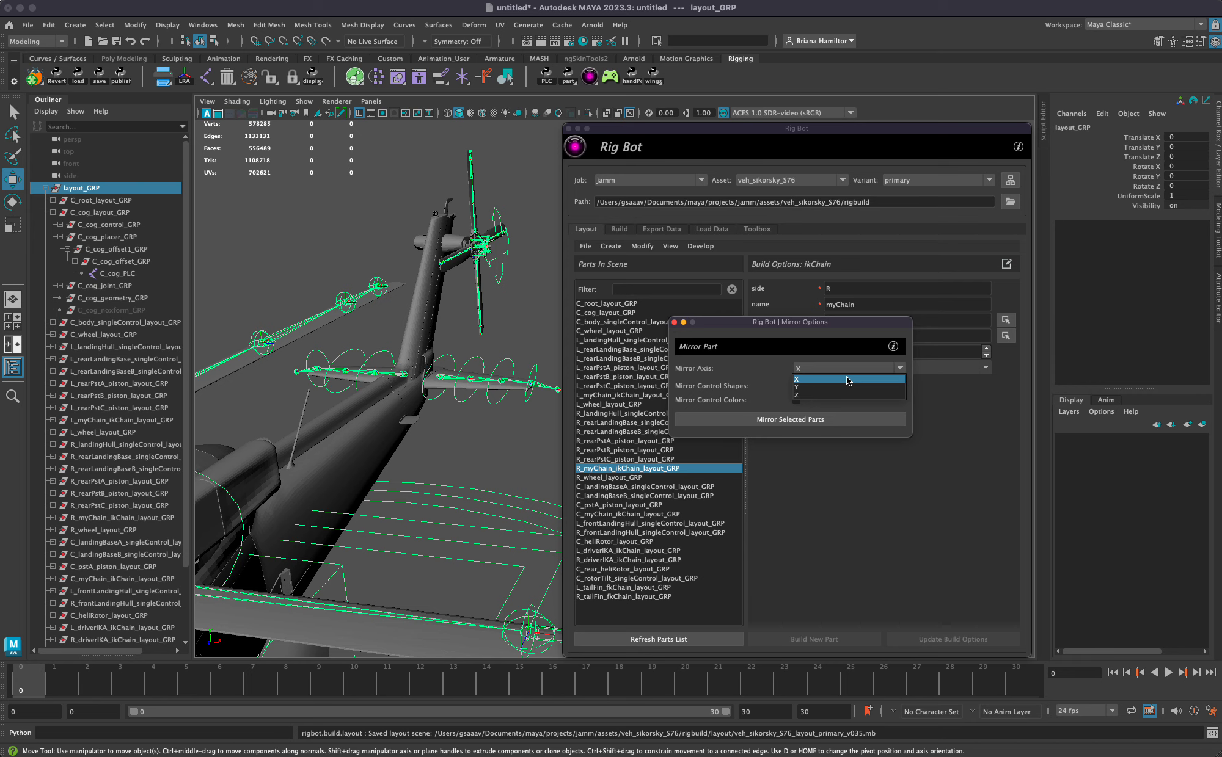
click(826, 387)
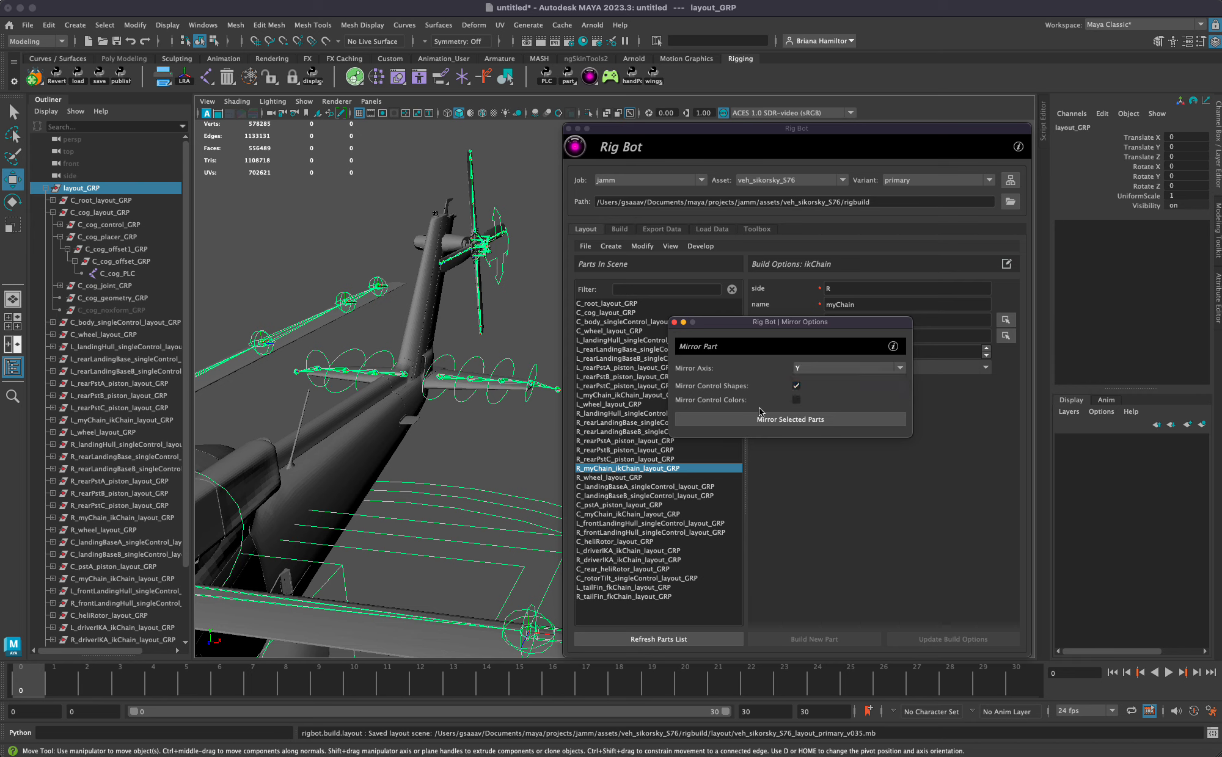
click(796, 401)
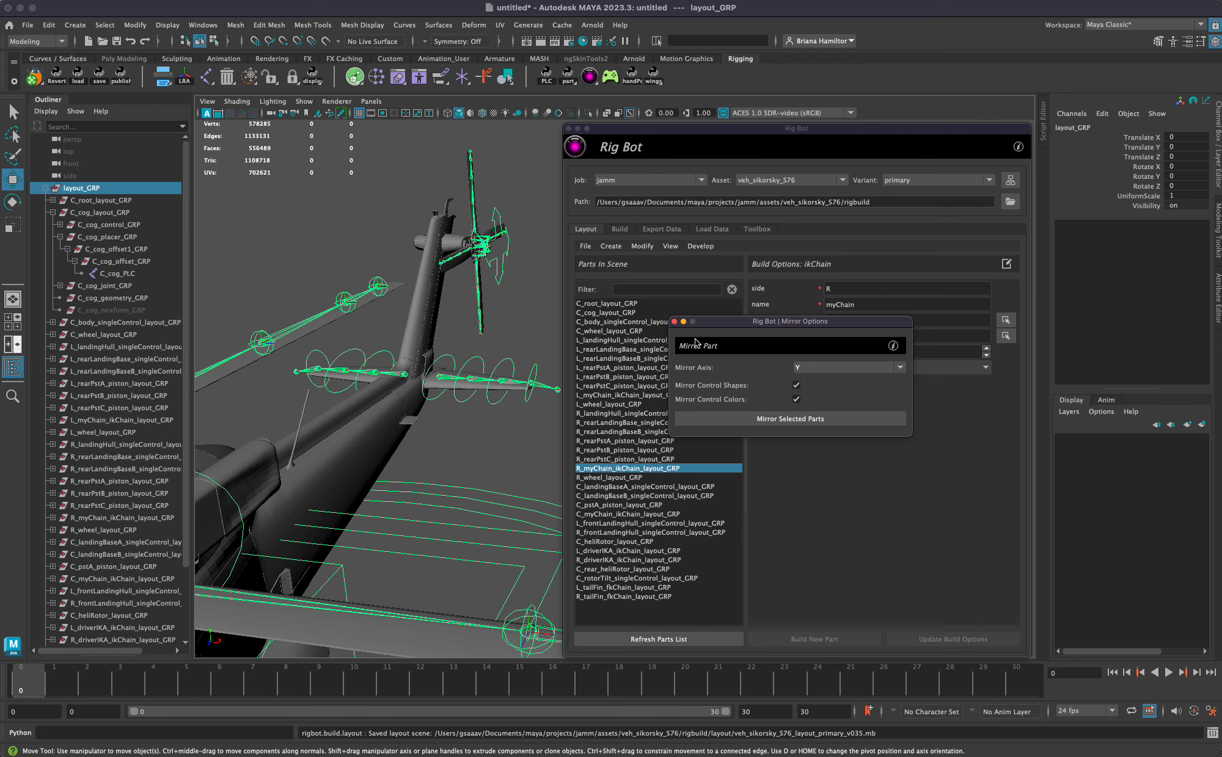
click(674, 322)
- Examine the New Side and New Name options for duplicating the L_rearPstB piston part, and close them without duplicating
click(641, 246)
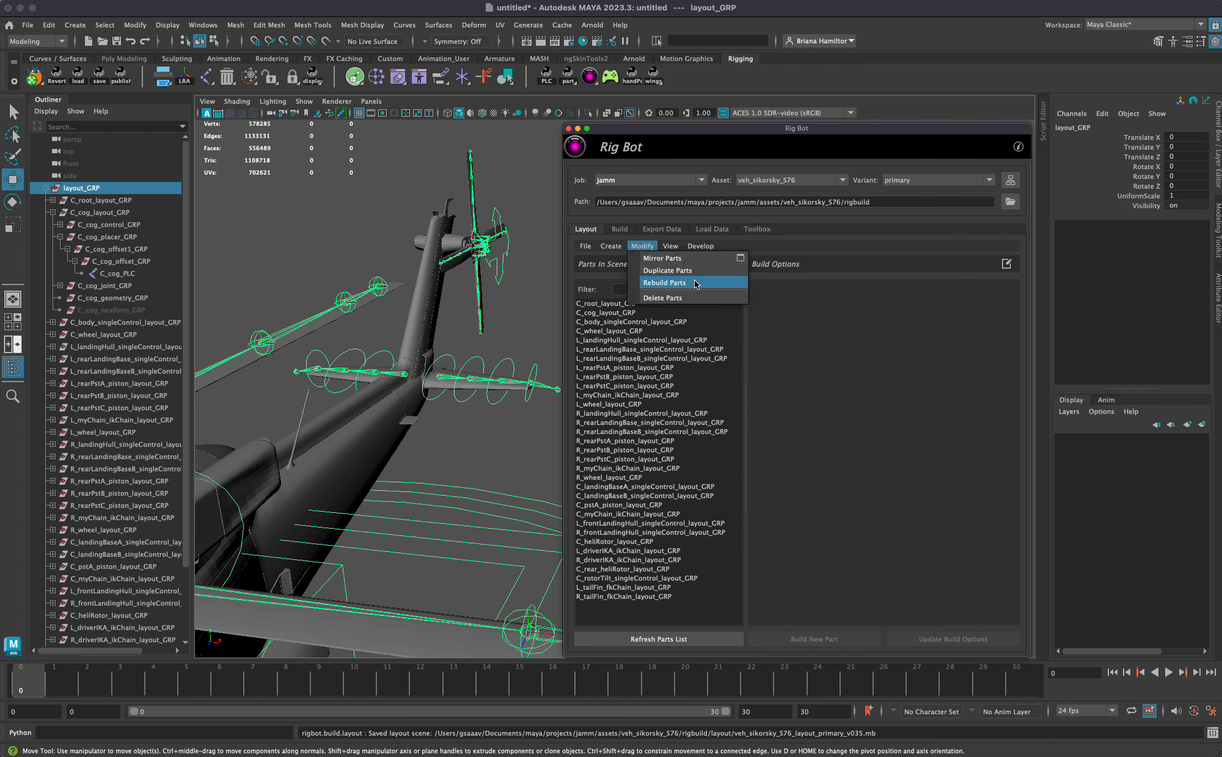
click(696, 283)
click(610, 377)
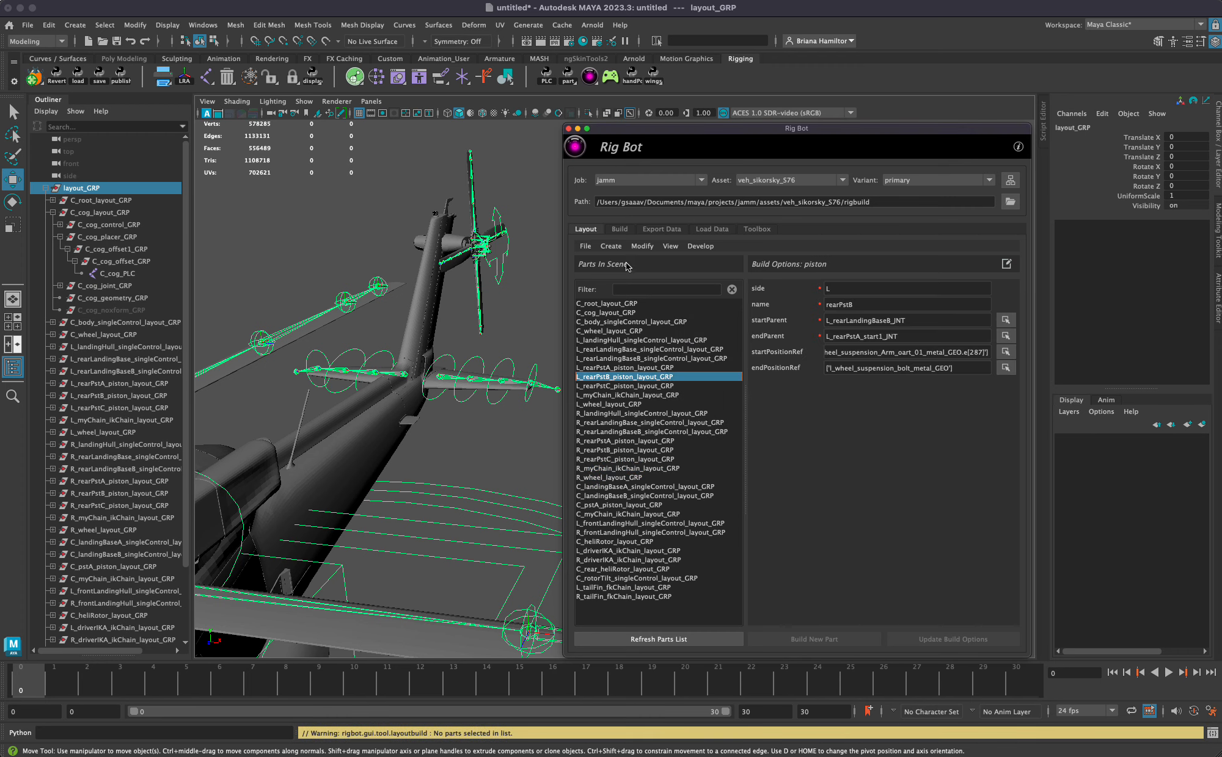
click(642, 246)
click(661, 272)
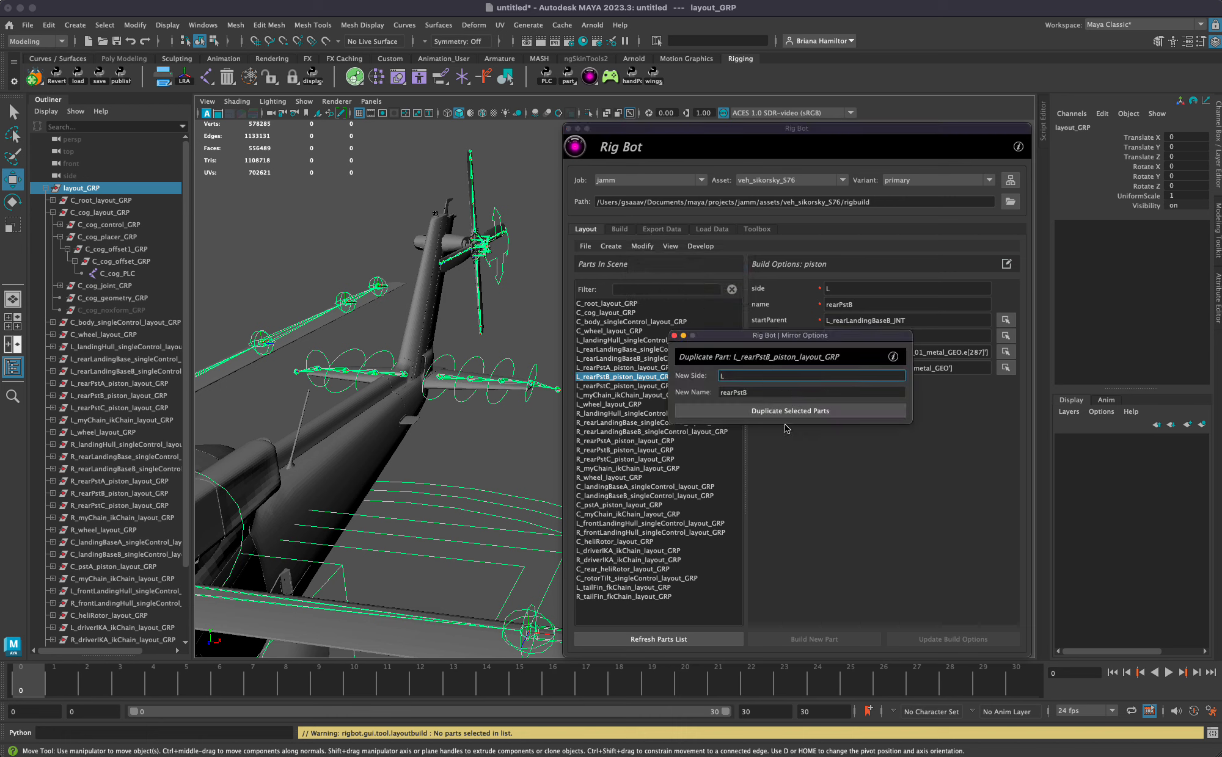
double_click(768, 391)
click(769, 393)
click(766, 377)
click(771, 394)
click(771, 377)
click(769, 393)
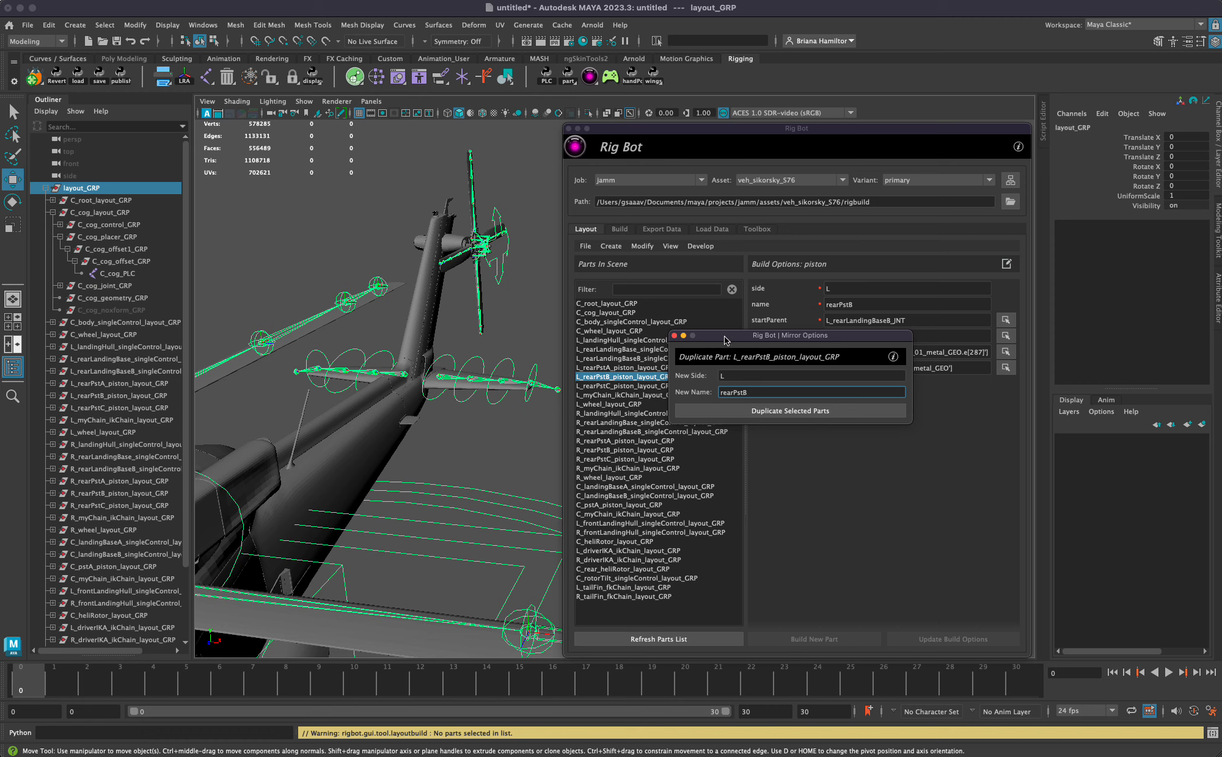
click(674, 335)
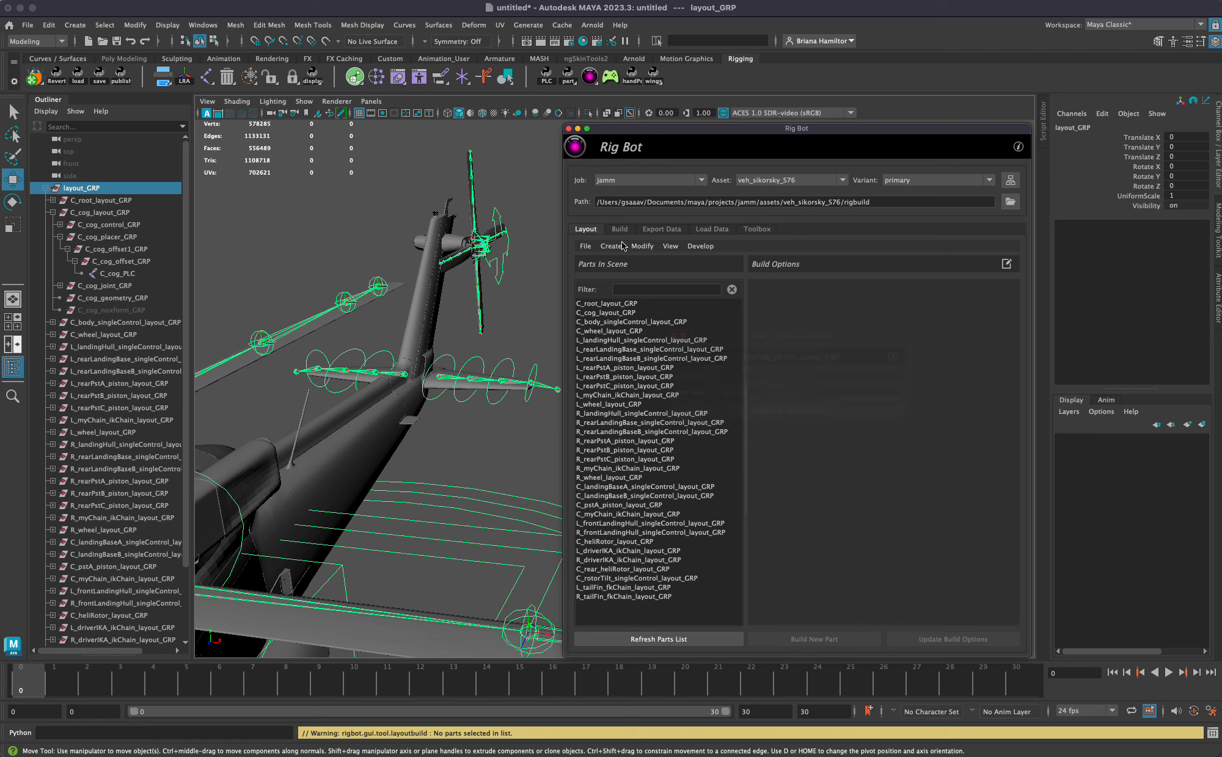
- Select the parts from C_body_singleControl through R_wheel together and examine the commands for modifying them
click(642, 246)
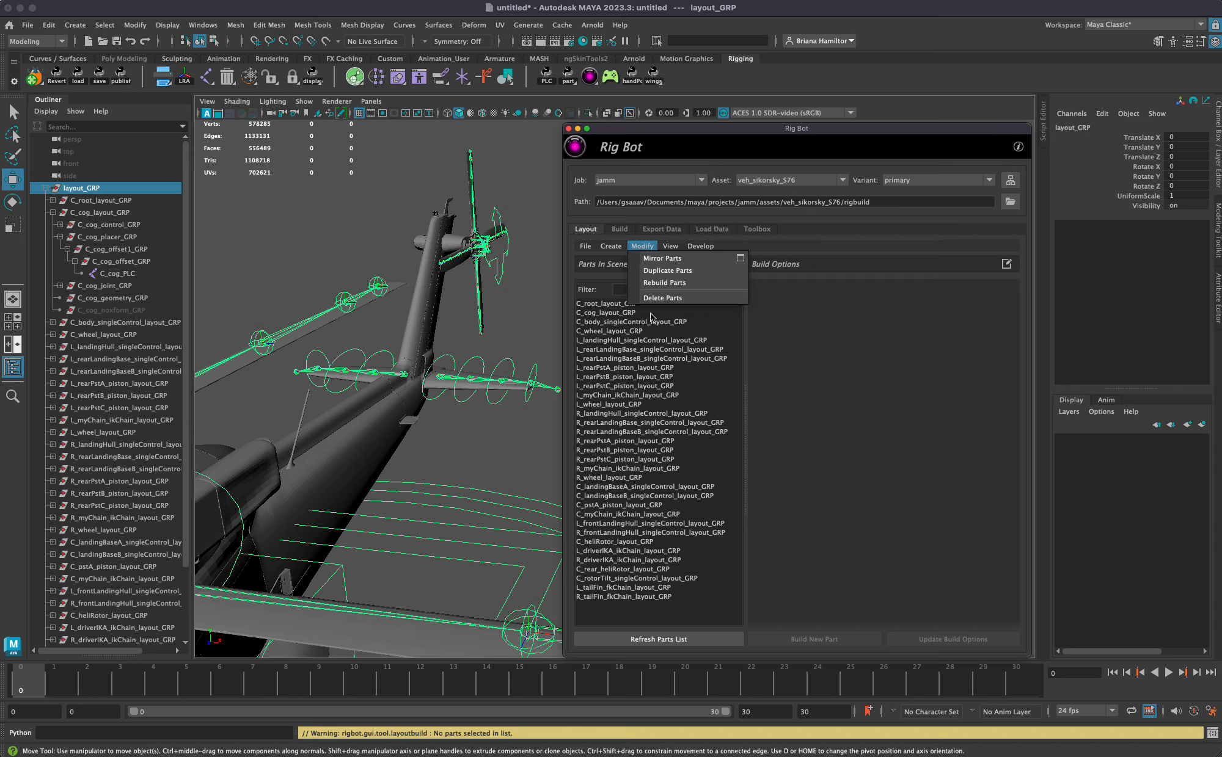
click(639, 331)
drag(640, 331, 660, 479)
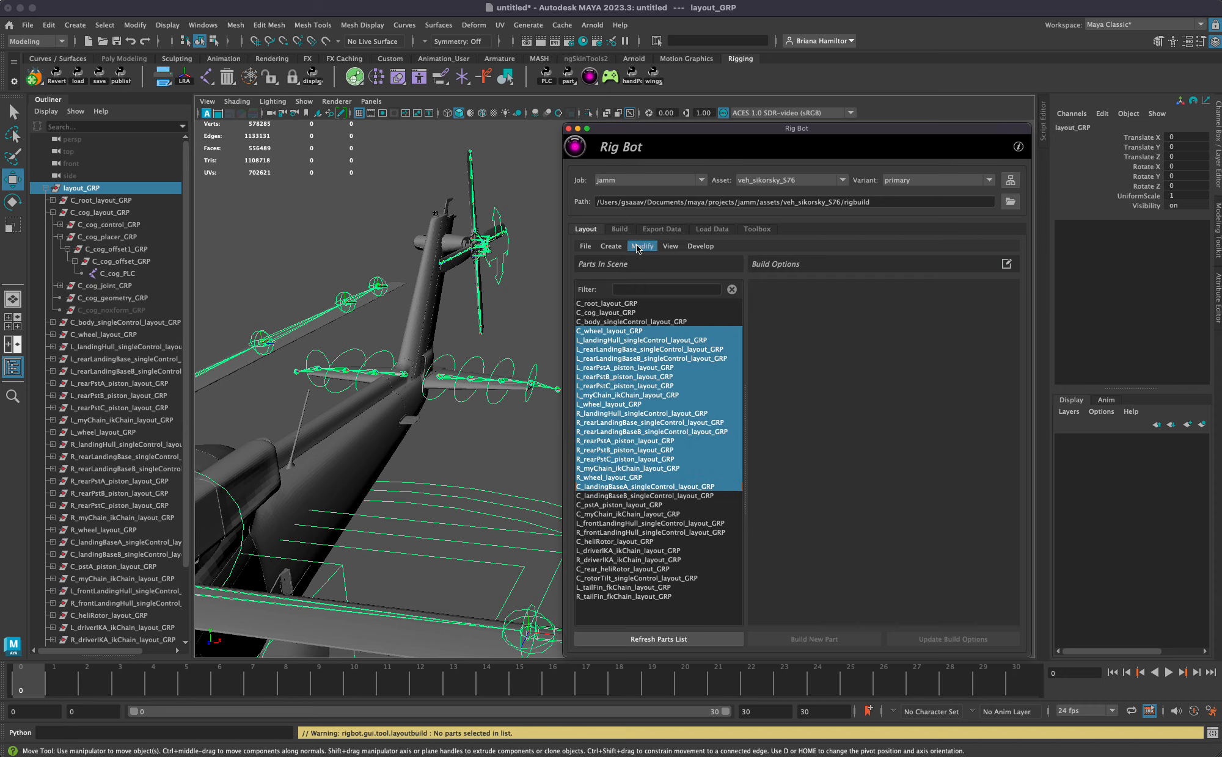
drag(635, 322, 660, 478)
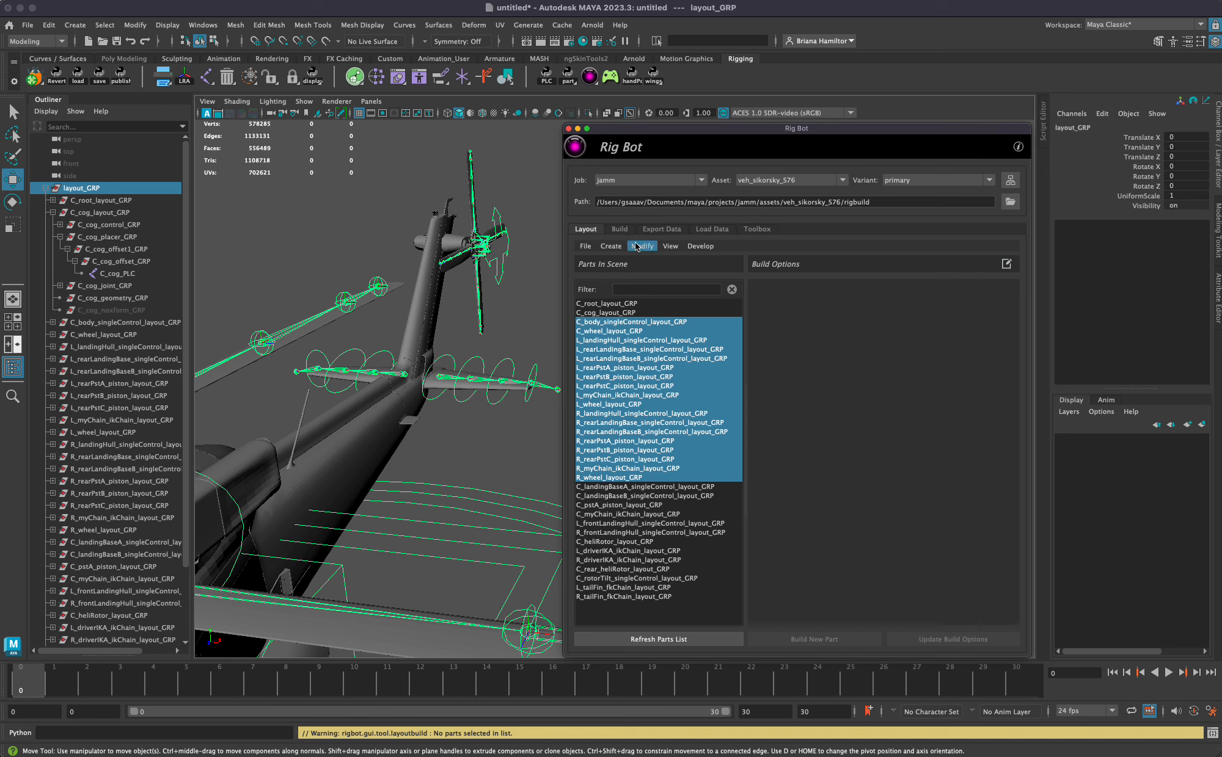
click(641, 246)
click(642, 246)
- Select every part in the scene's parts list and examine the component and part visibility commands
click(670, 246)
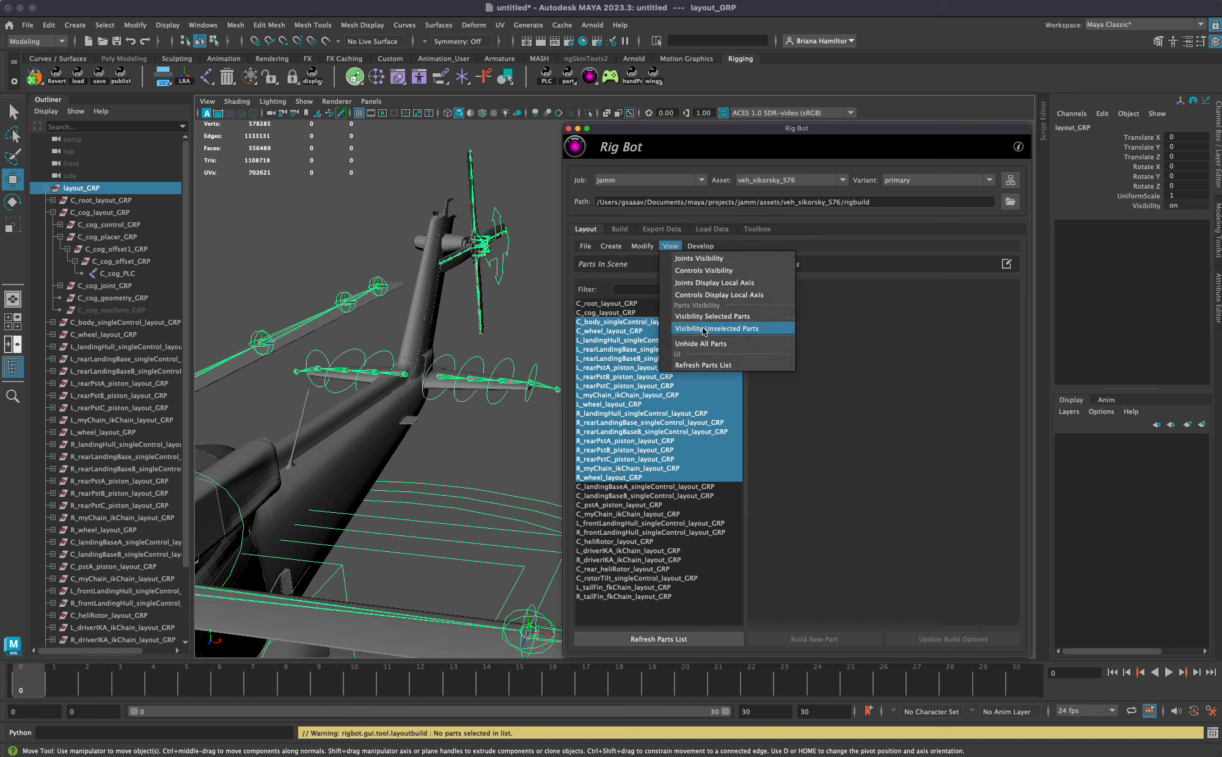
click(659, 385)
click(619, 339)
drag(629, 306, 659, 626)
click(674, 247)
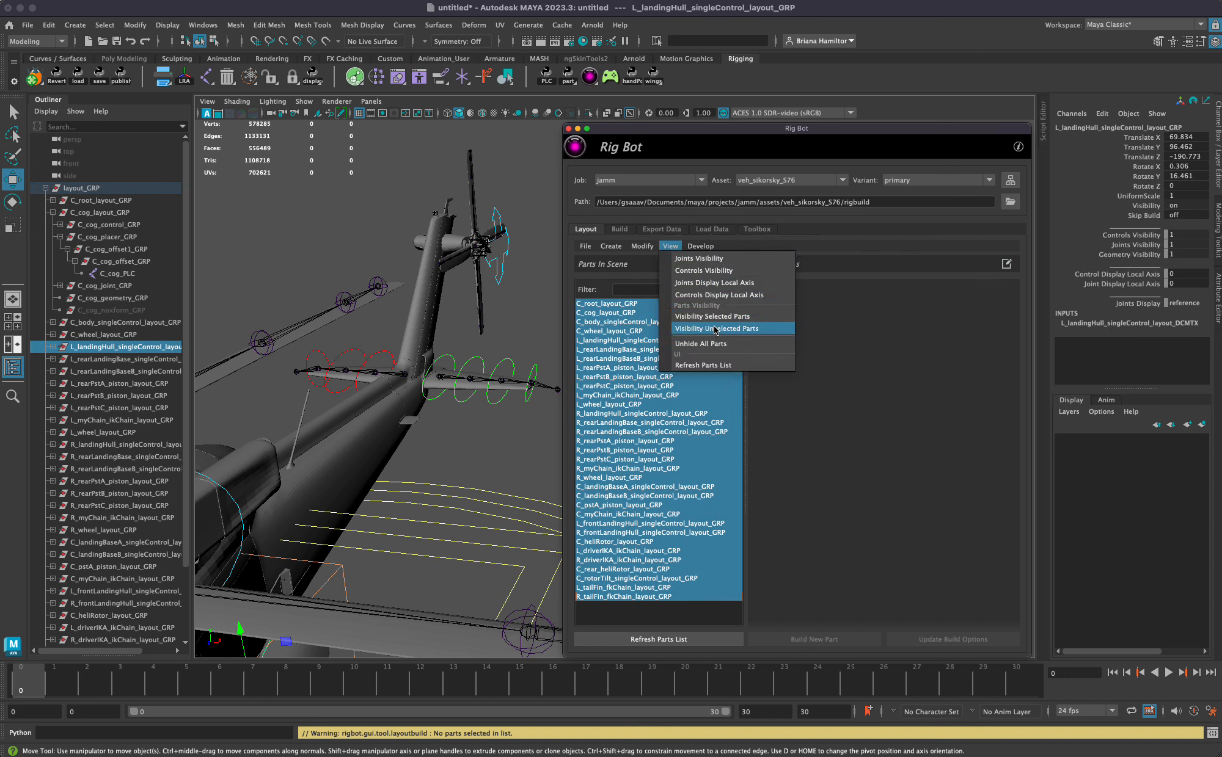
click(624, 402)
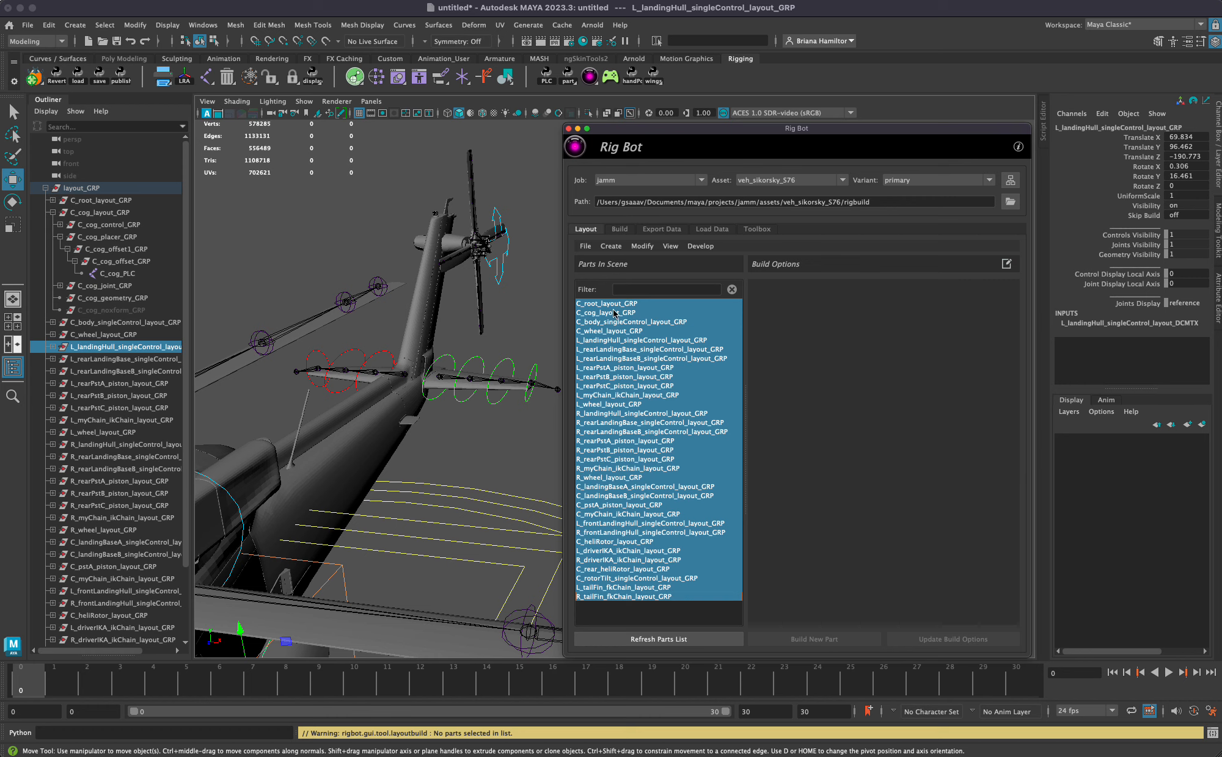
- Hide every part from C_root through C_rotorTilt, leaving only the two tail fin chains out of the selection
scroll(455, 473, down, 10)
click(454, 473)
alt+drag(455, 472, 550, 470)
click(629, 579)
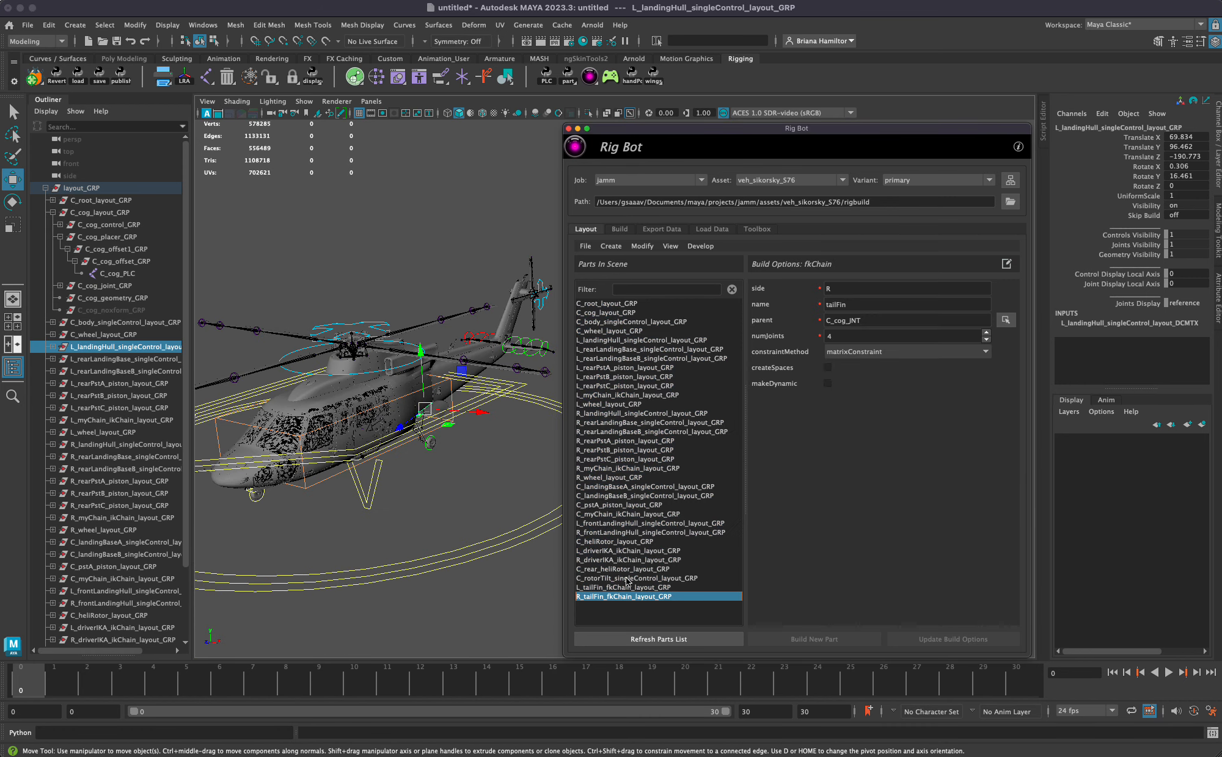
shift+click(629, 304)
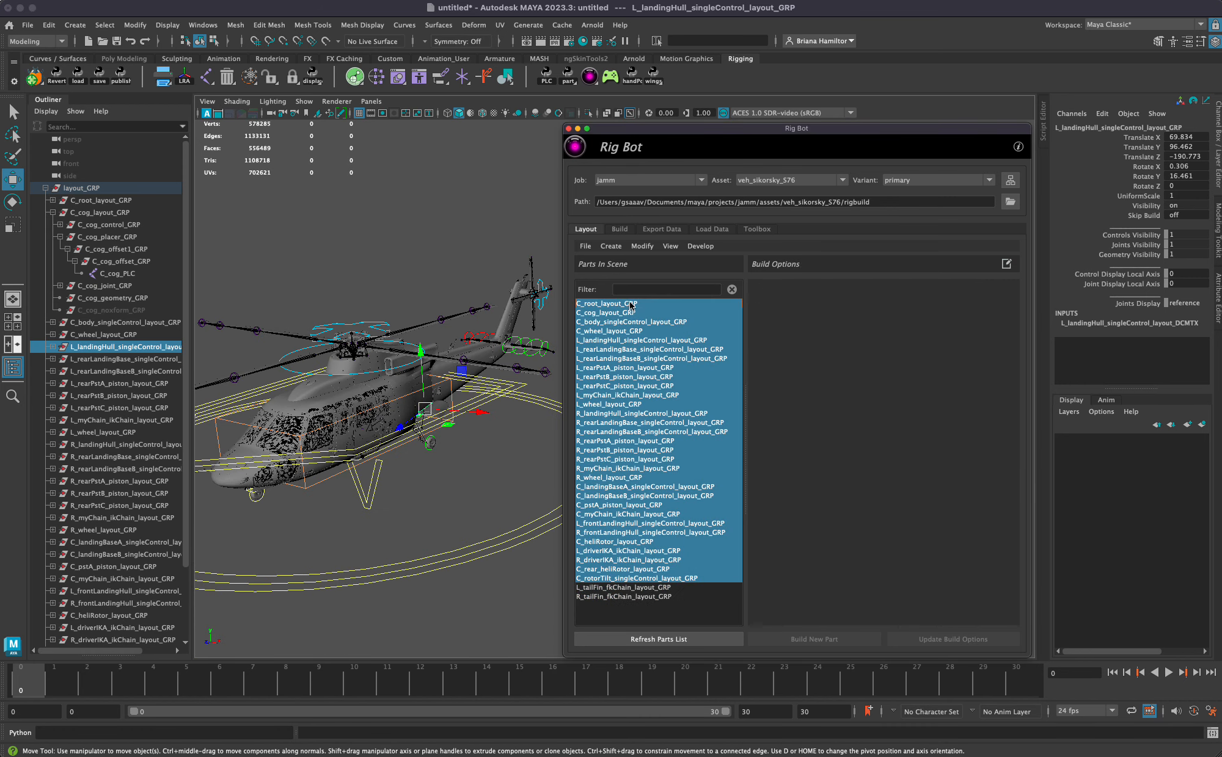
click(671, 246)
click(716, 318)
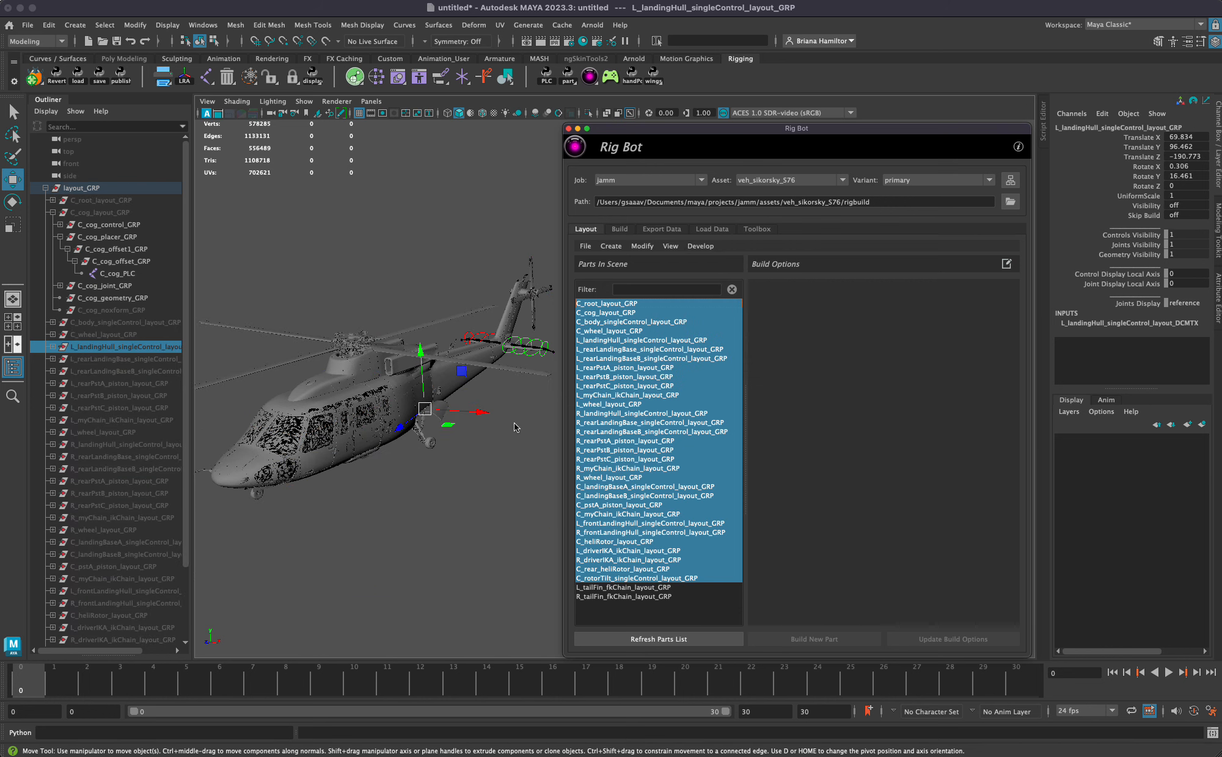
- Inspect the tail area of the helicopter and compare the build options of the L_tailFin and R_tailFin parts
alt+drag(482, 430, 464, 466)
alt+right_drag(464, 466, 621, 552)
click(618, 588)
click(617, 597)
click(617, 589)
click(614, 598)
click(620, 588)
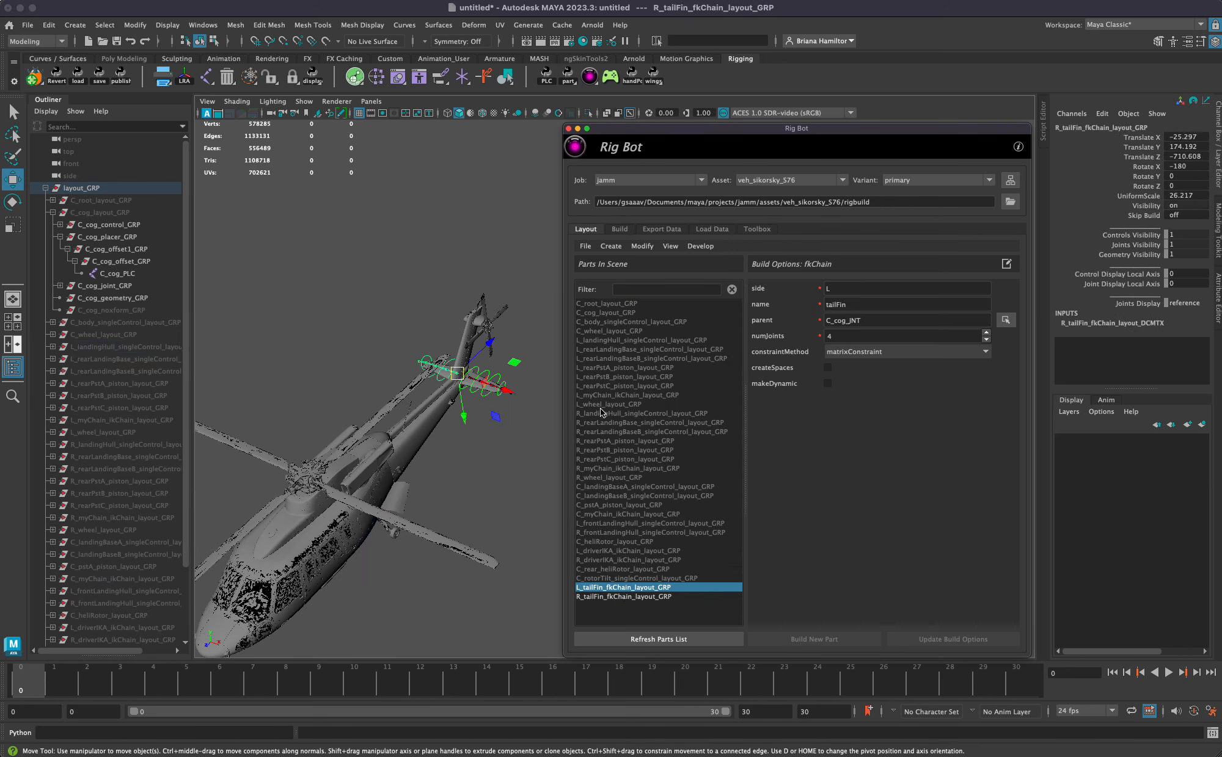
- Unhide all parts of the layout, starting from the R_rearPstB piston part
click(622, 450)
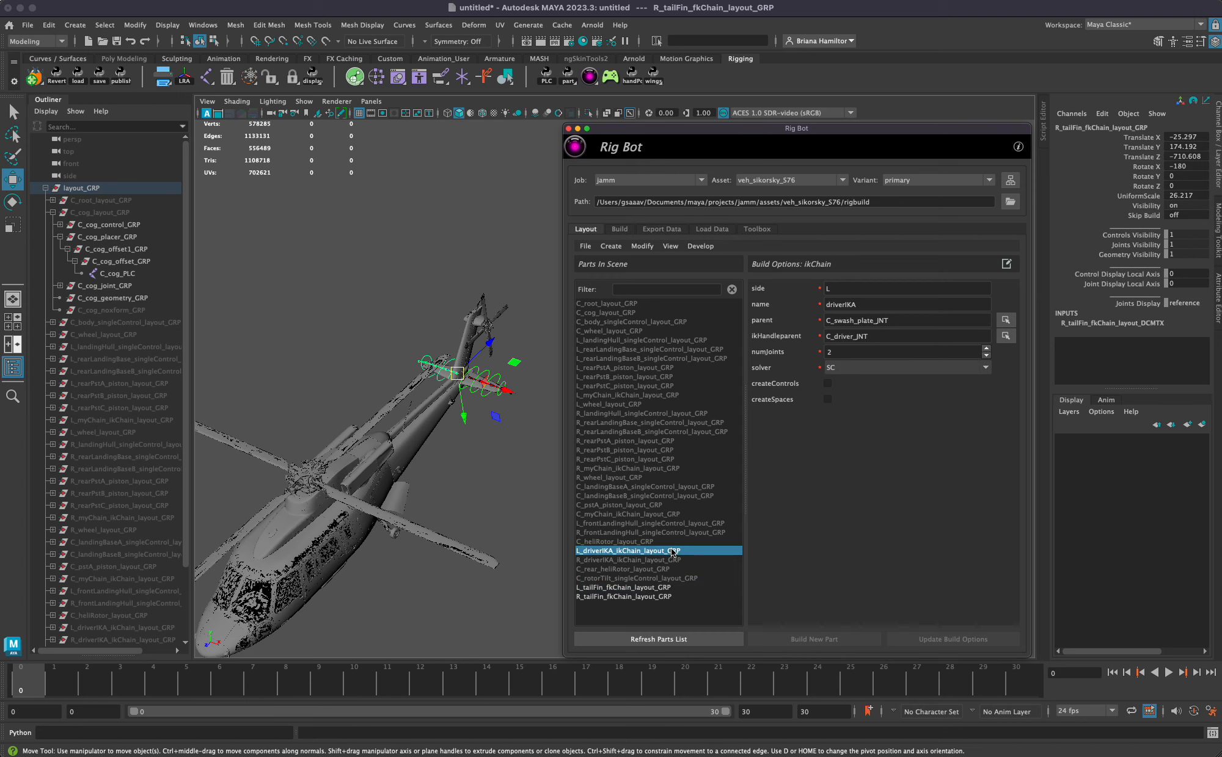
right_click(622, 451)
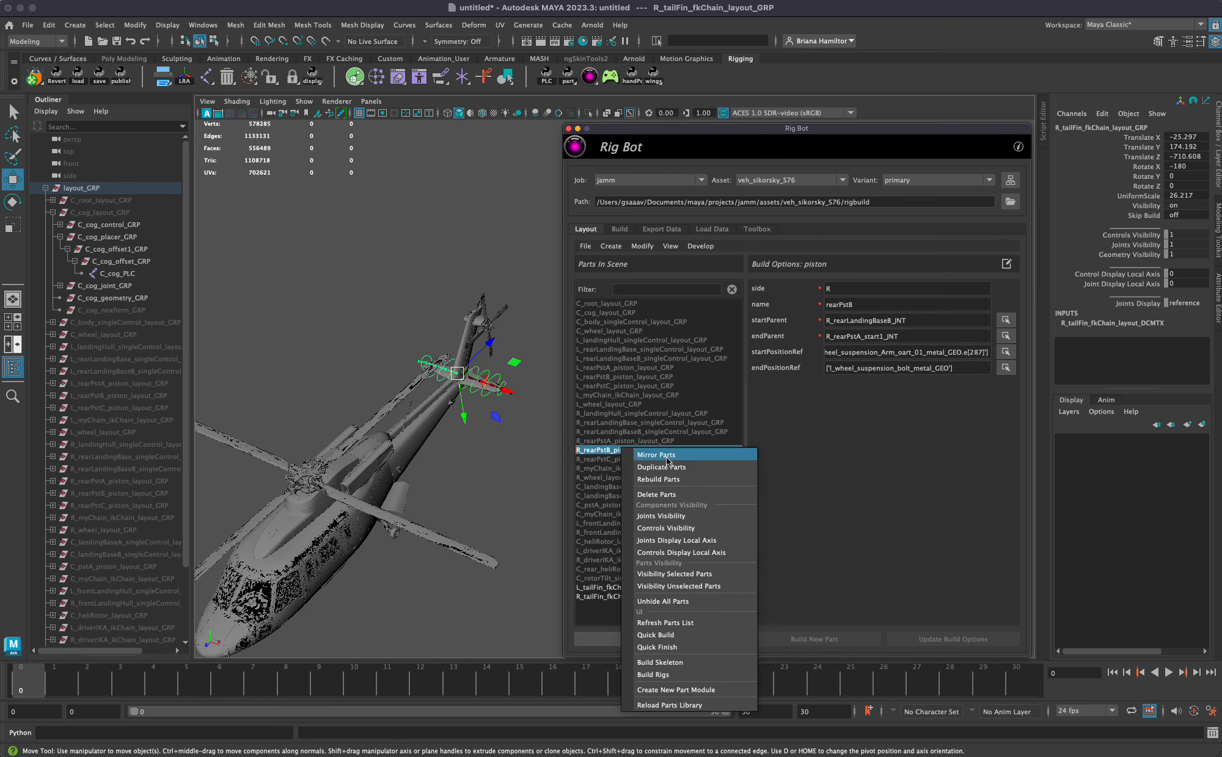
click(672, 603)
- Examine the commands available for the R_rearLandingBase part and compare them with the general view commands
click(651, 496)
click(630, 424)
right_click(630, 424)
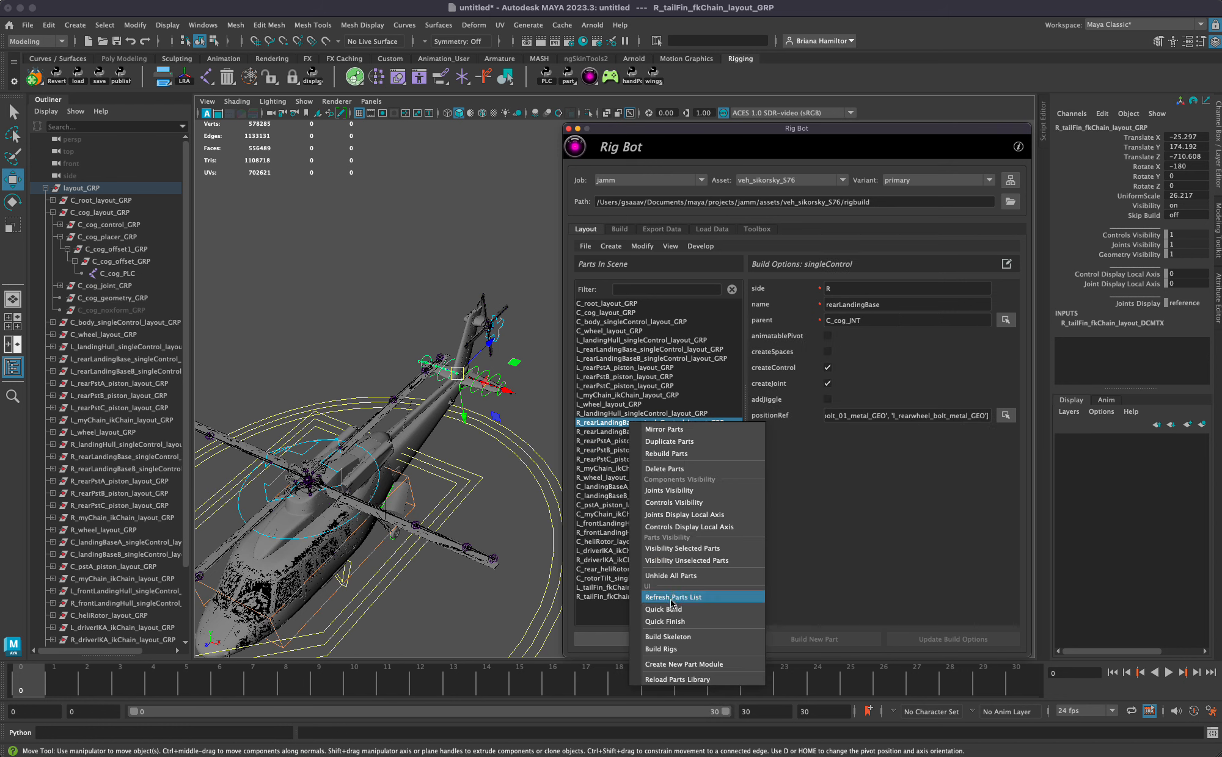
click(662, 287)
click(670, 246)
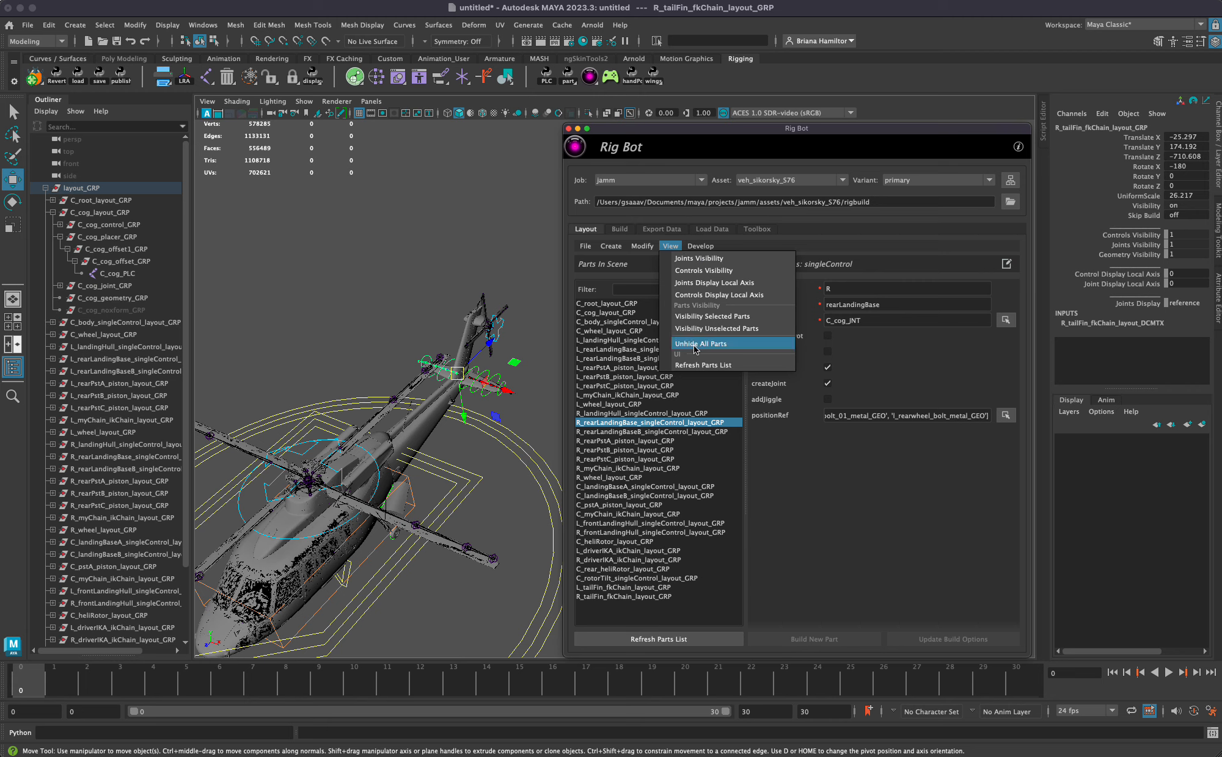
click(716, 262)
- Select every part in the scene's parts list and switch off the visibility of their joints and controls
click(654, 340)
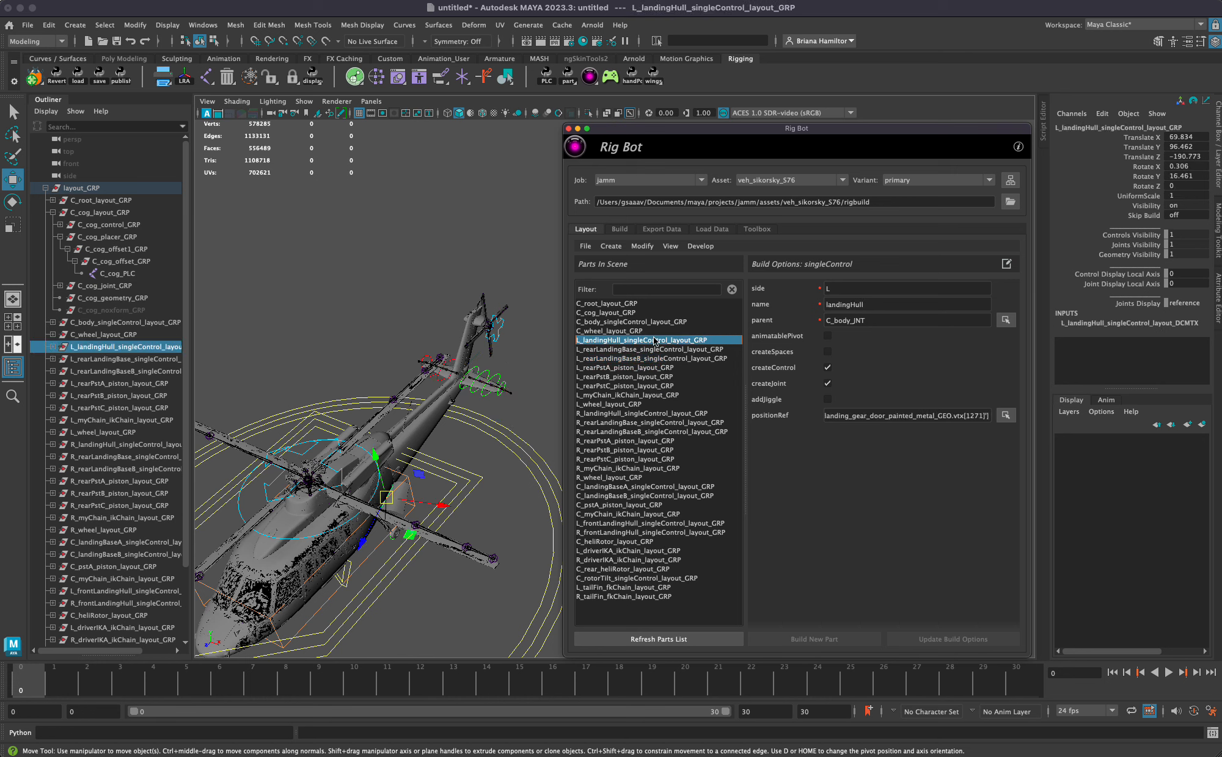
key(super+a)
click(670, 247)
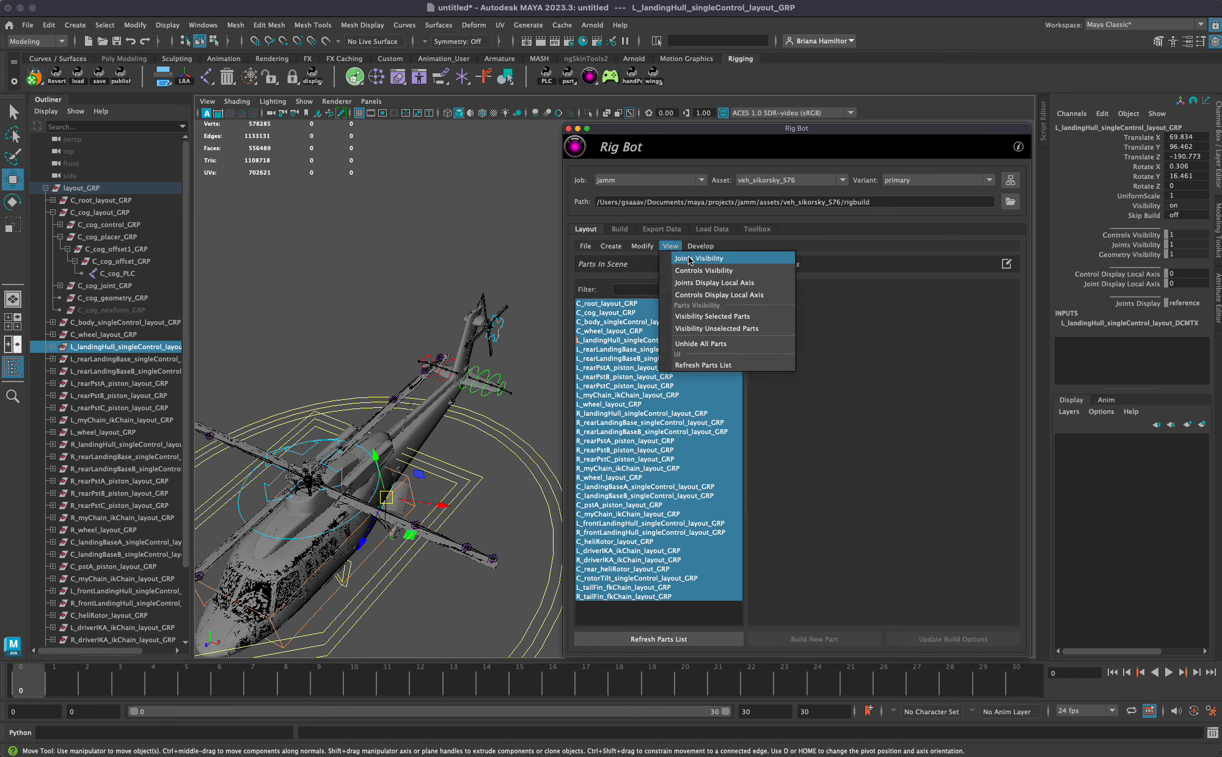
click(689, 258)
click(670, 247)
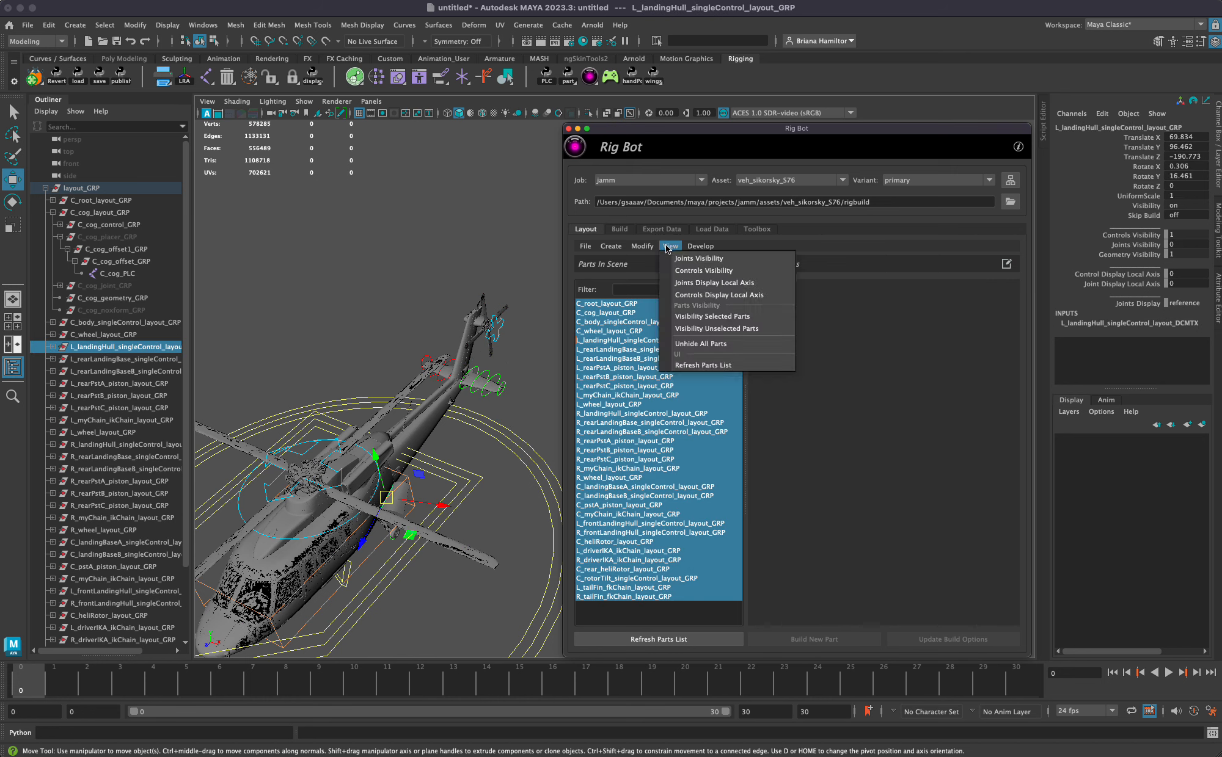
click(690, 270)
- Reselect every part in the list and switch the visibility of their joints and controls back on
click(623, 505)
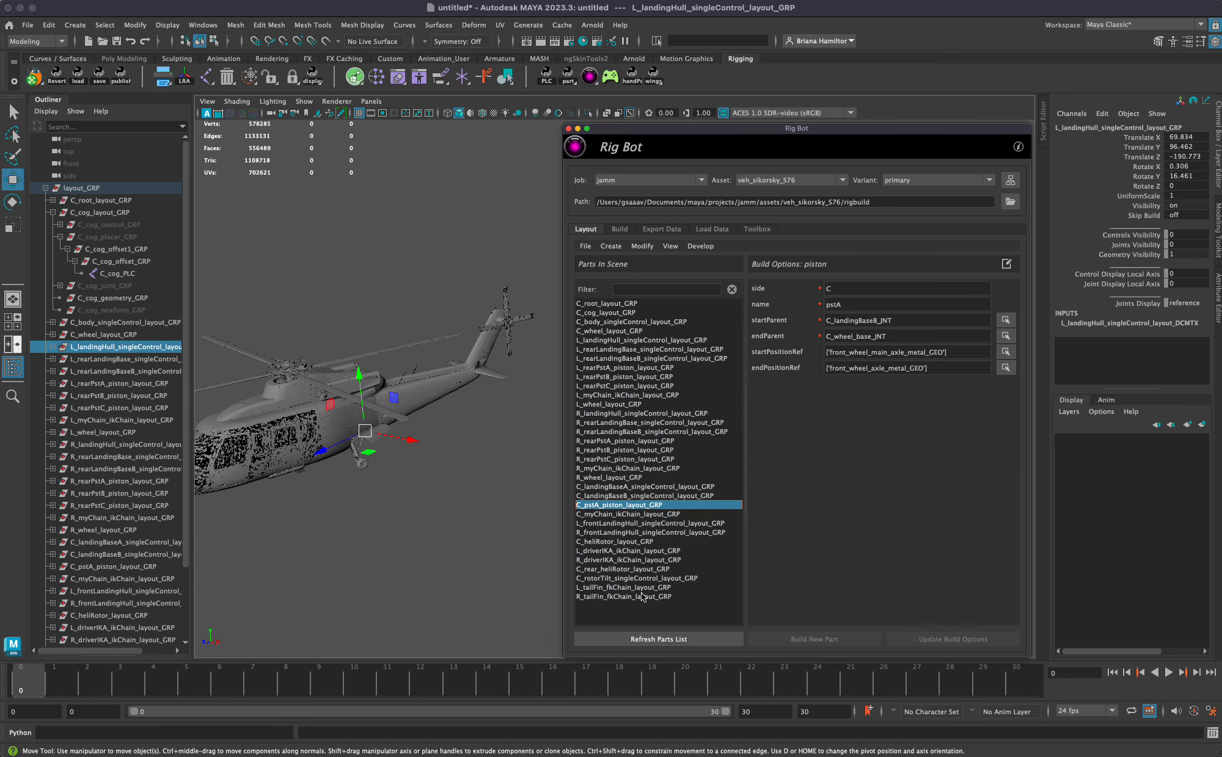
drag(641, 595, 640, 591)
double_click(637, 485)
key(super+a)
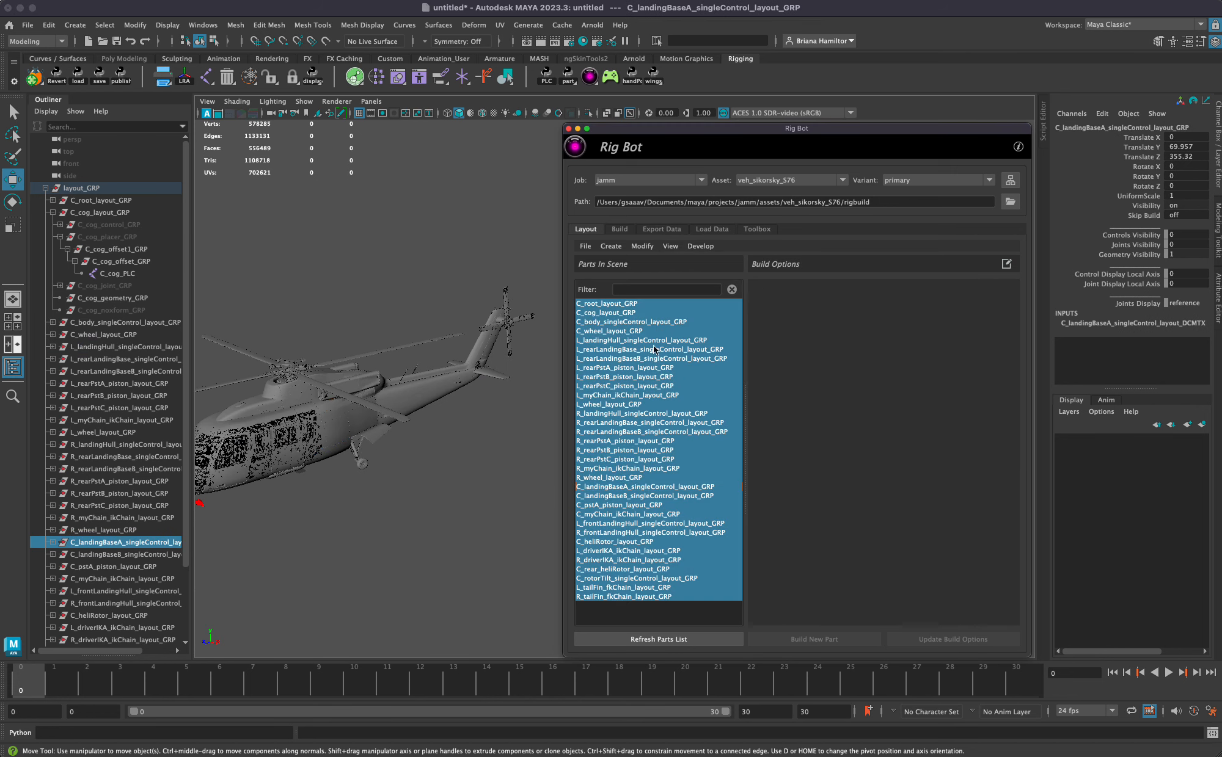
click(670, 246)
click(689, 259)
alt+drag(370, 509, 398, 509)
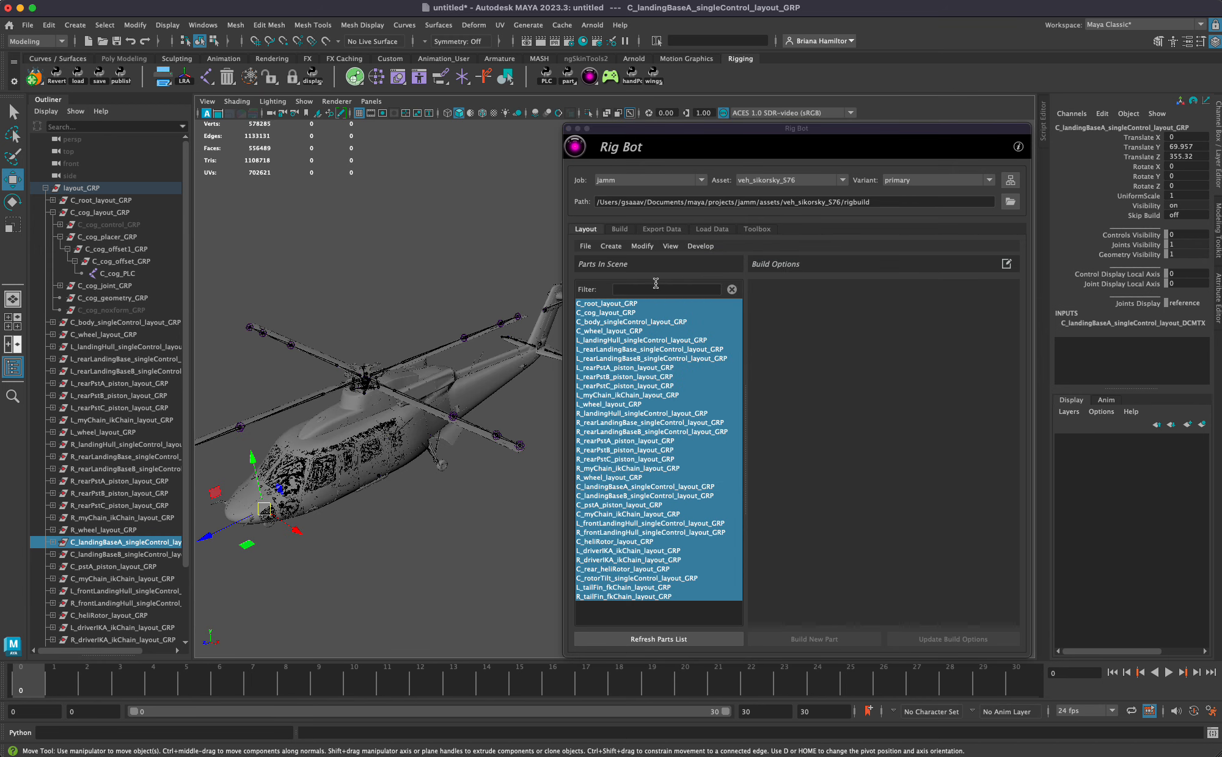
click(672, 247)
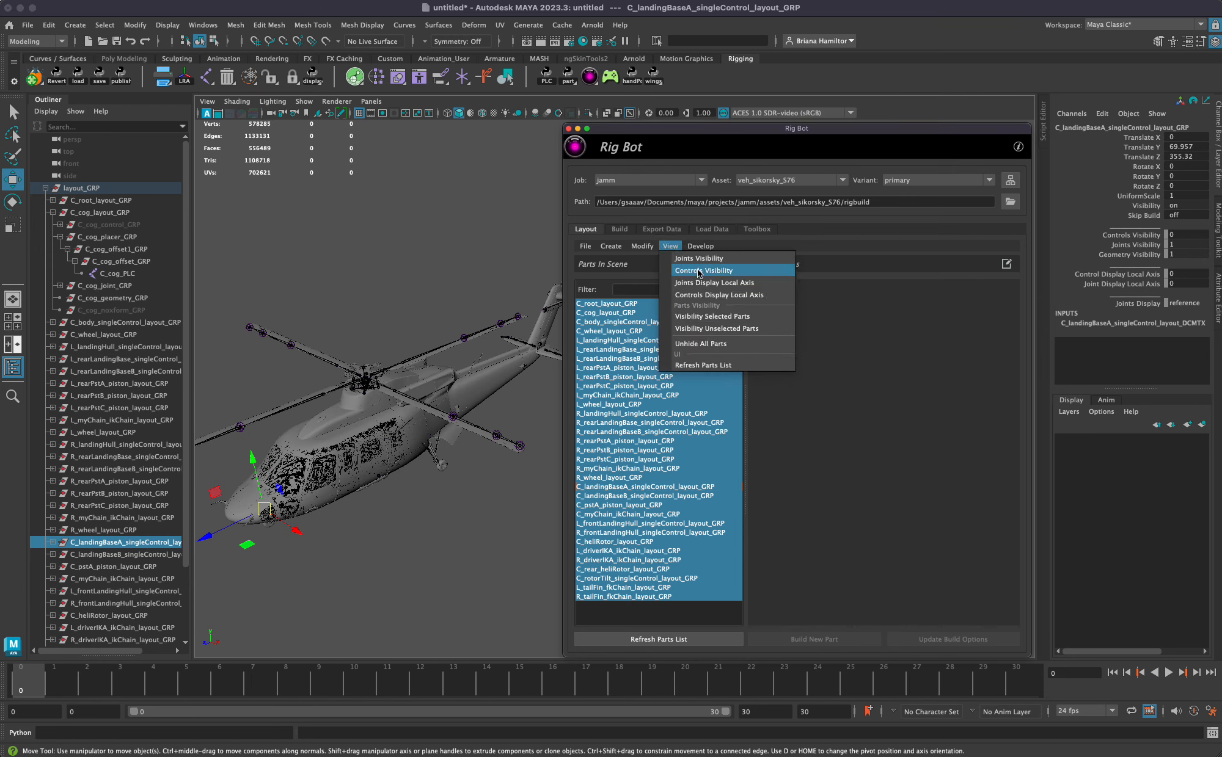
click(701, 271)
- Review the development commands and run Quick Build to generate the rig from the layout
click(696, 248)
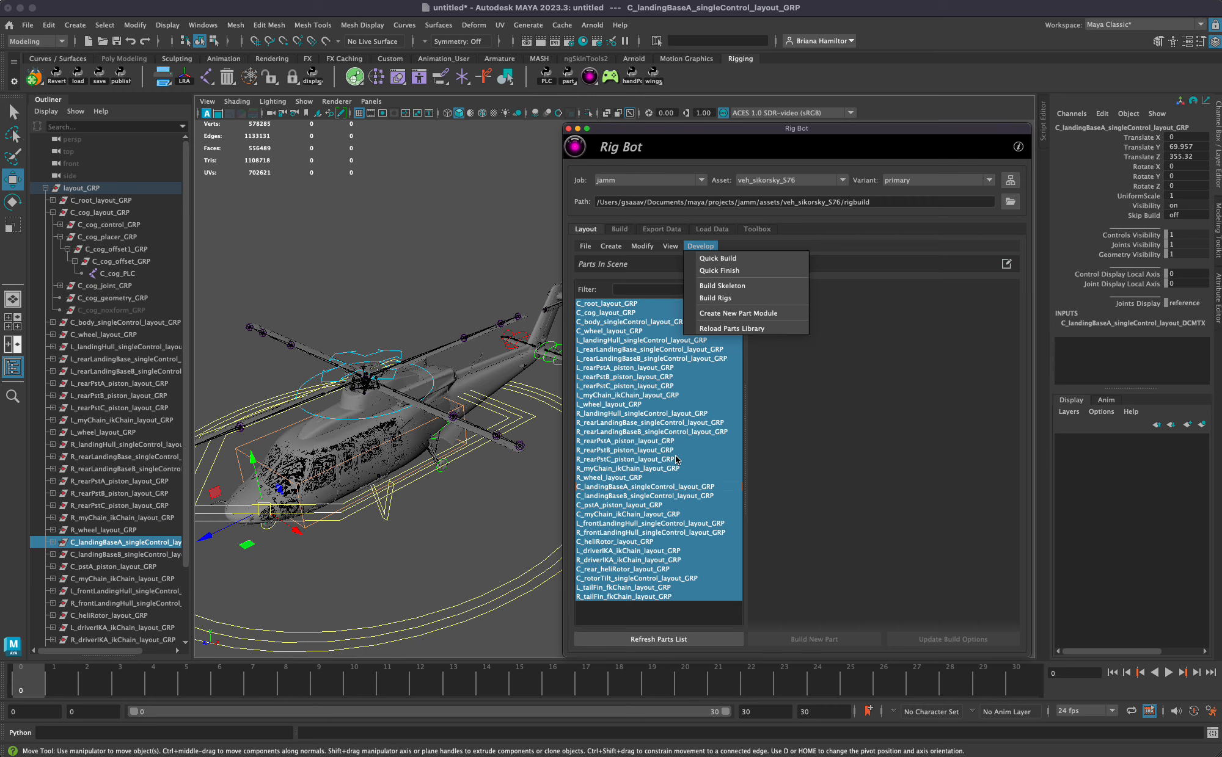
click(777, 330)
click(685, 250)
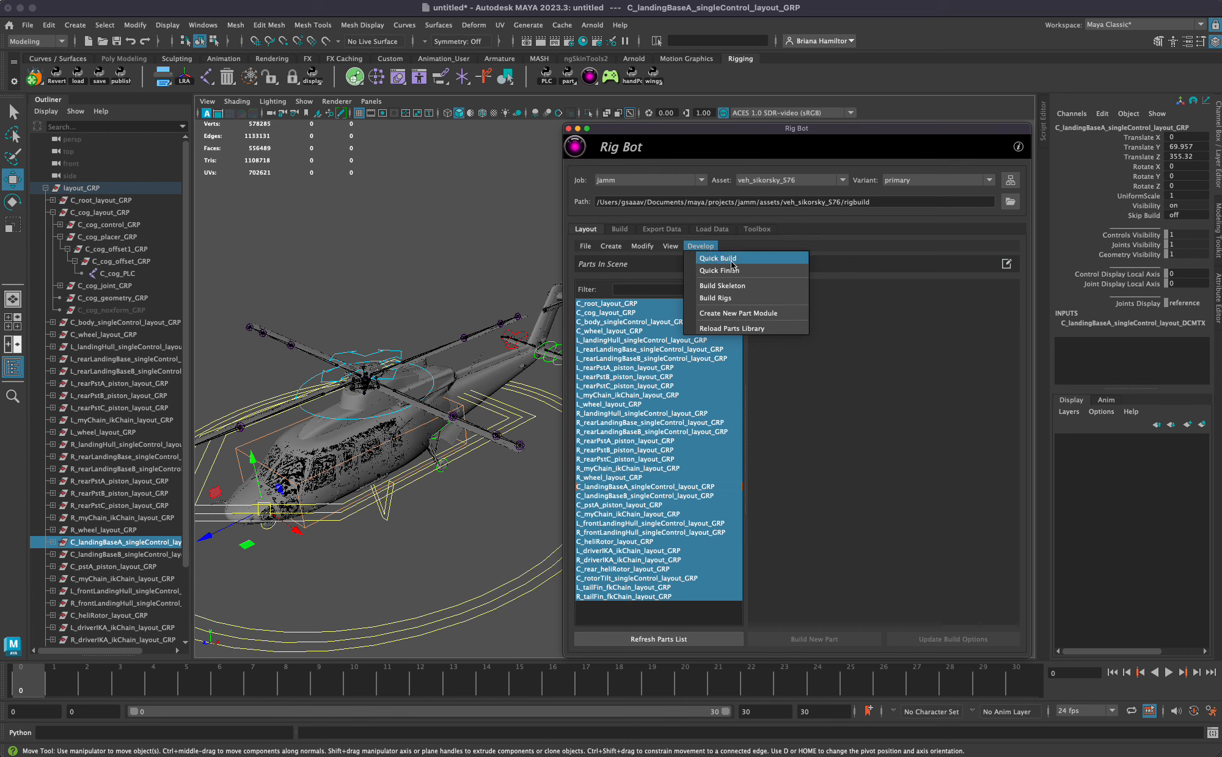
click(732, 263)
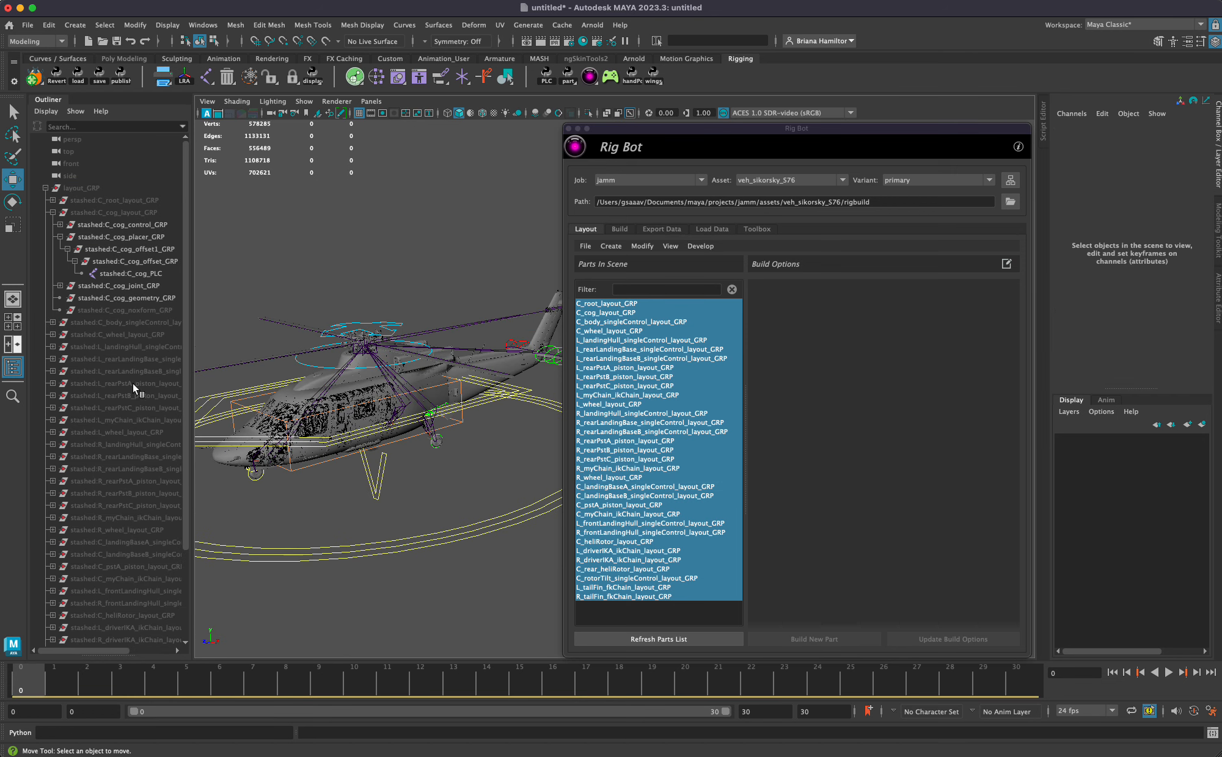
- Collapse layout_GRP in the Outliner and inspect the built rig's veh_sikorsky_S76_GRP and C_cog_JNT
click(138, 297)
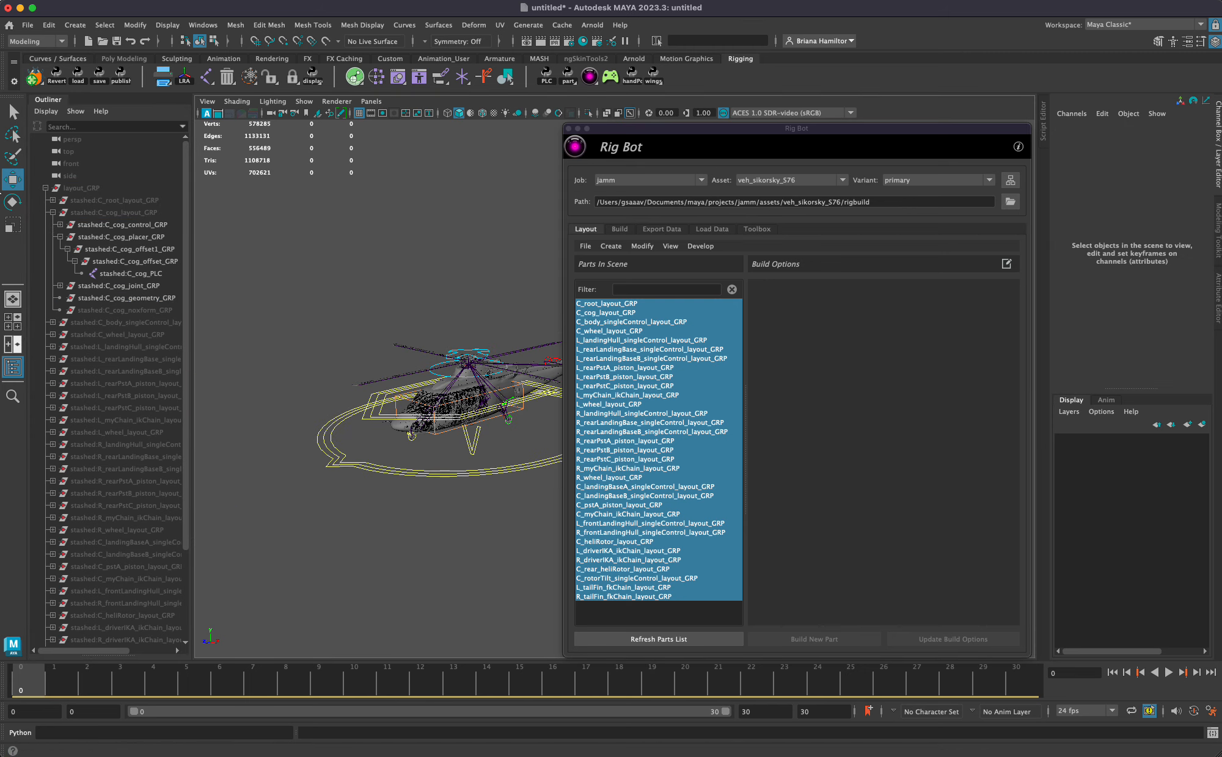
click(45, 188)
click(93, 201)
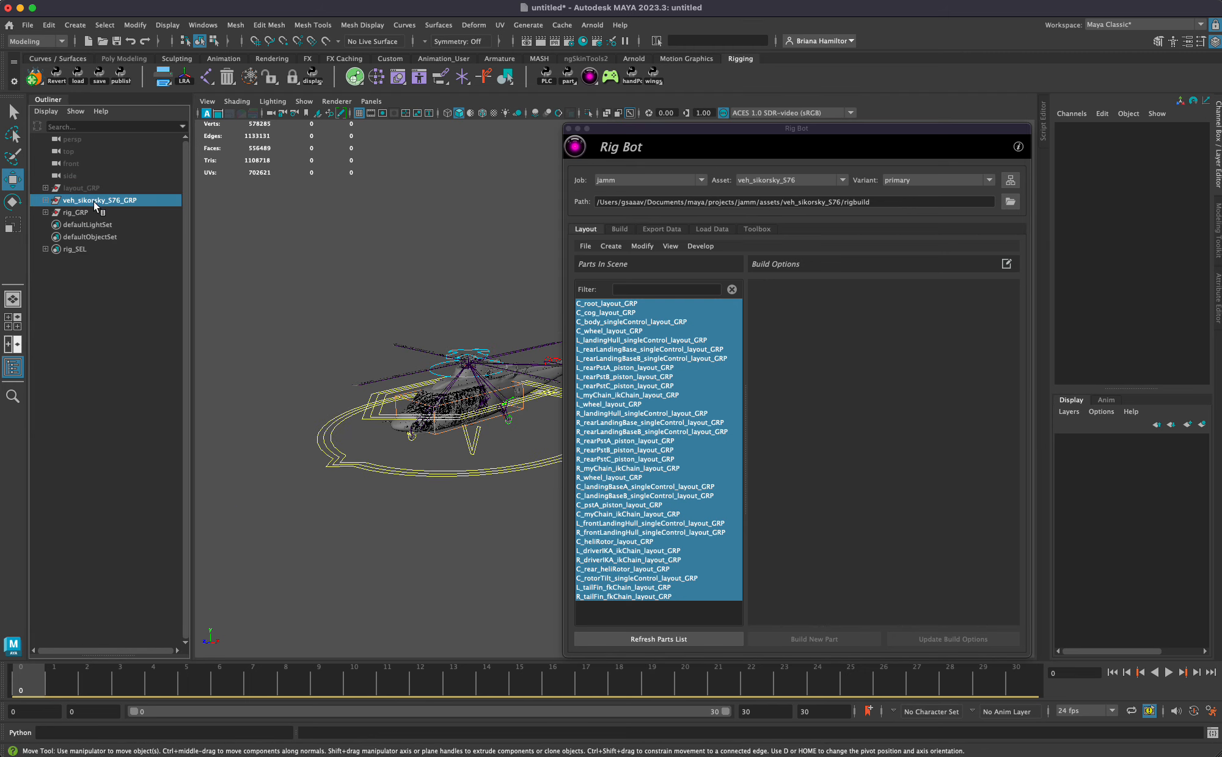
click(416, 492)
alt+drag(444, 413, 436, 423)
alt+right_drag(436, 423, 546, 443)
click(407, 365)
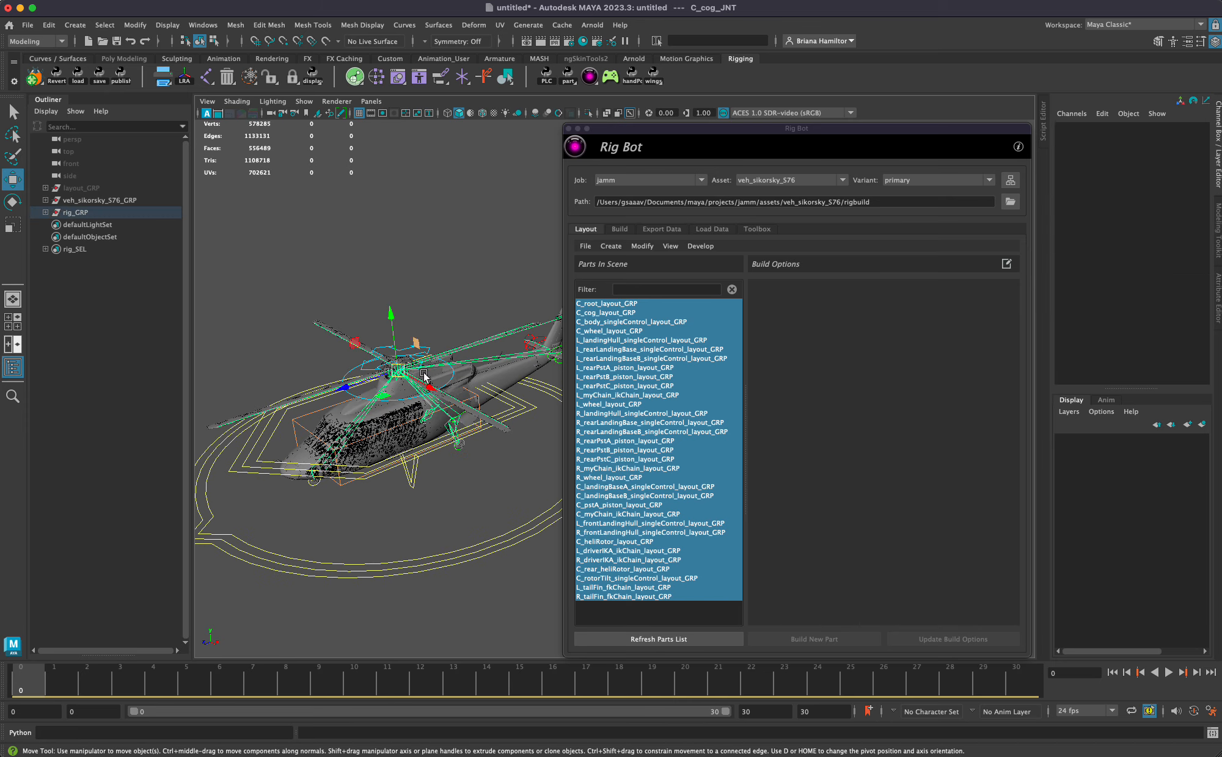
- Try moving the built rig's C_cog_CTL control and undo the move
click(463, 474)
click(390, 466)
middle_drag(443, 481, 450, 431)
key(super+z)
alt+middle_drag(519, 479, 372, 504)
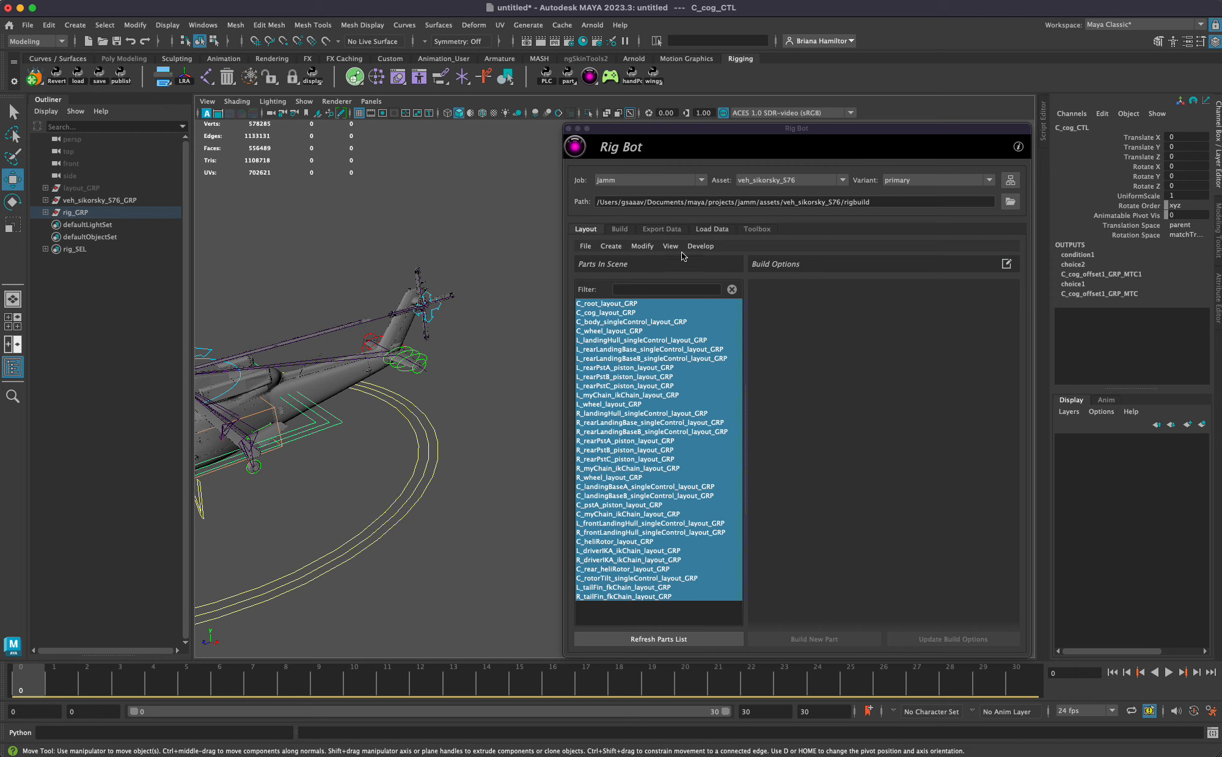
- Examine the development commands for building the skeleton and rigs, creating a part module and reloading the parts library
click(700, 246)
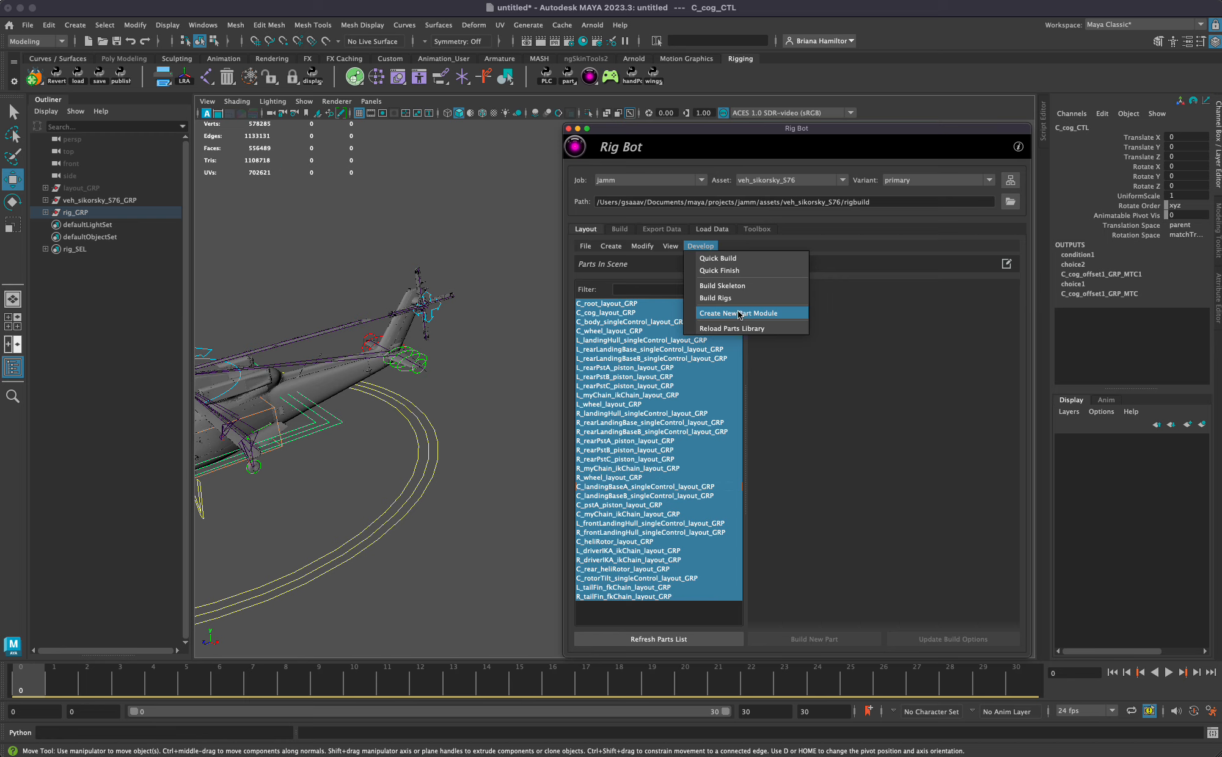
click(730, 330)
click(707, 247)
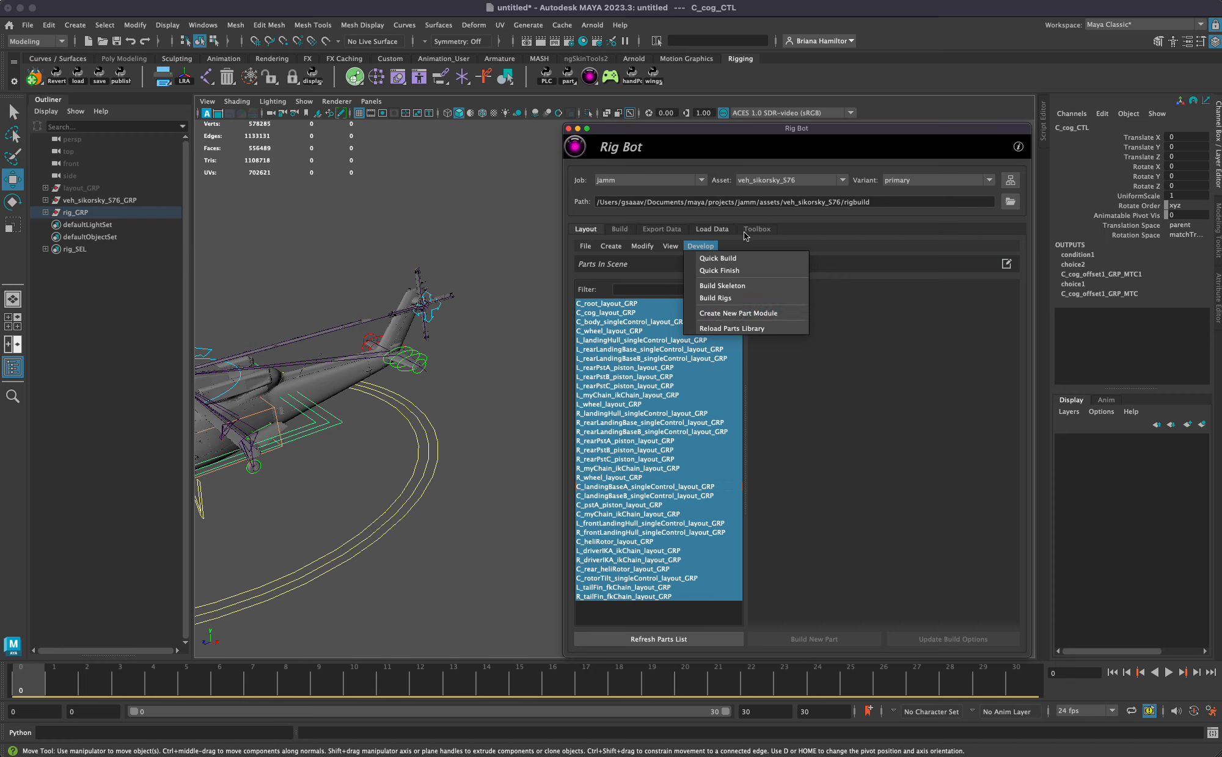
click(751, 232)
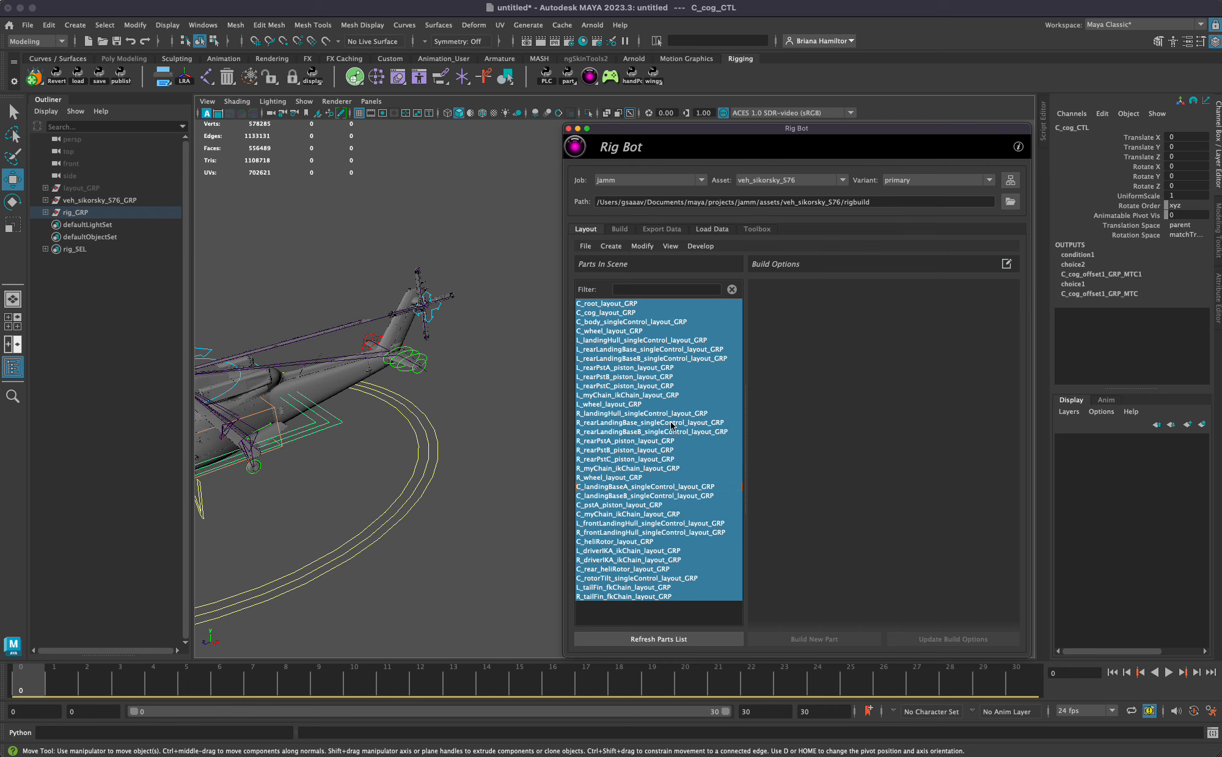
- Refresh the parts list, expand veh_sikorsky_S76_GRP and rig_GRP in the Outliner, and select layout_GRP
click(659, 639)
click(258, 319)
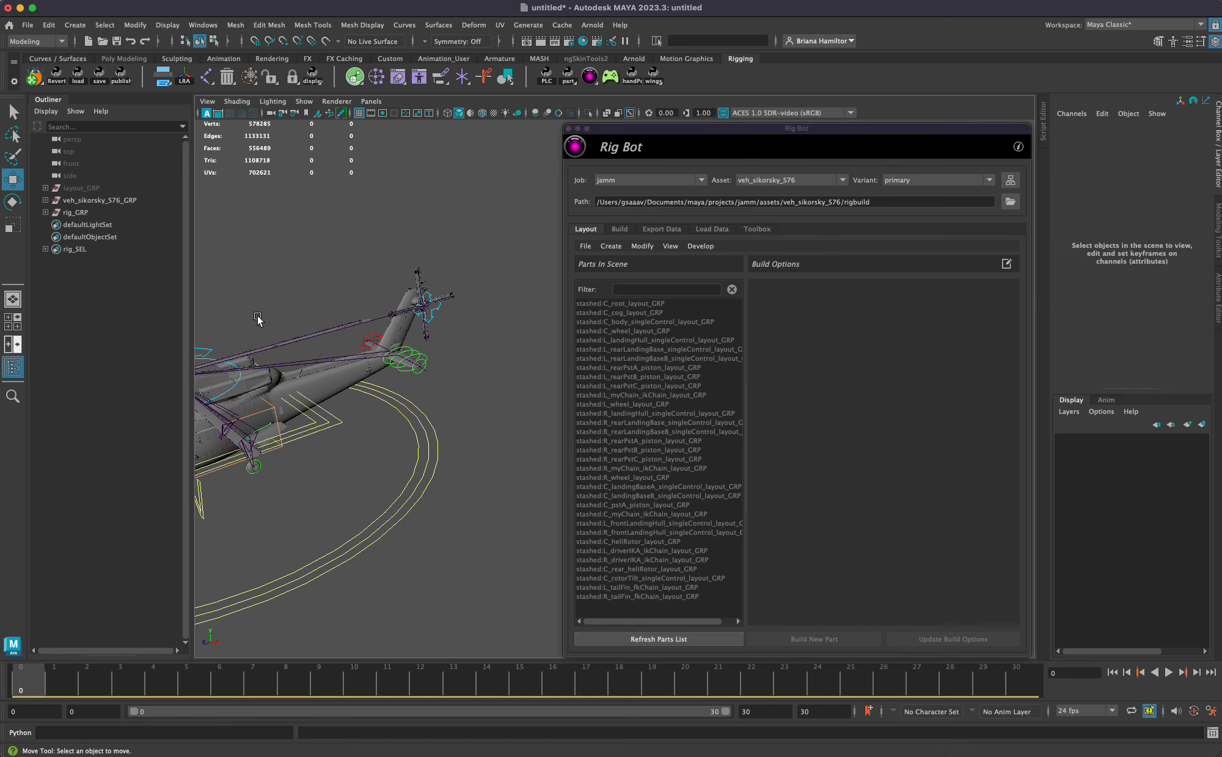
click(45, 200)
click(44, 211)
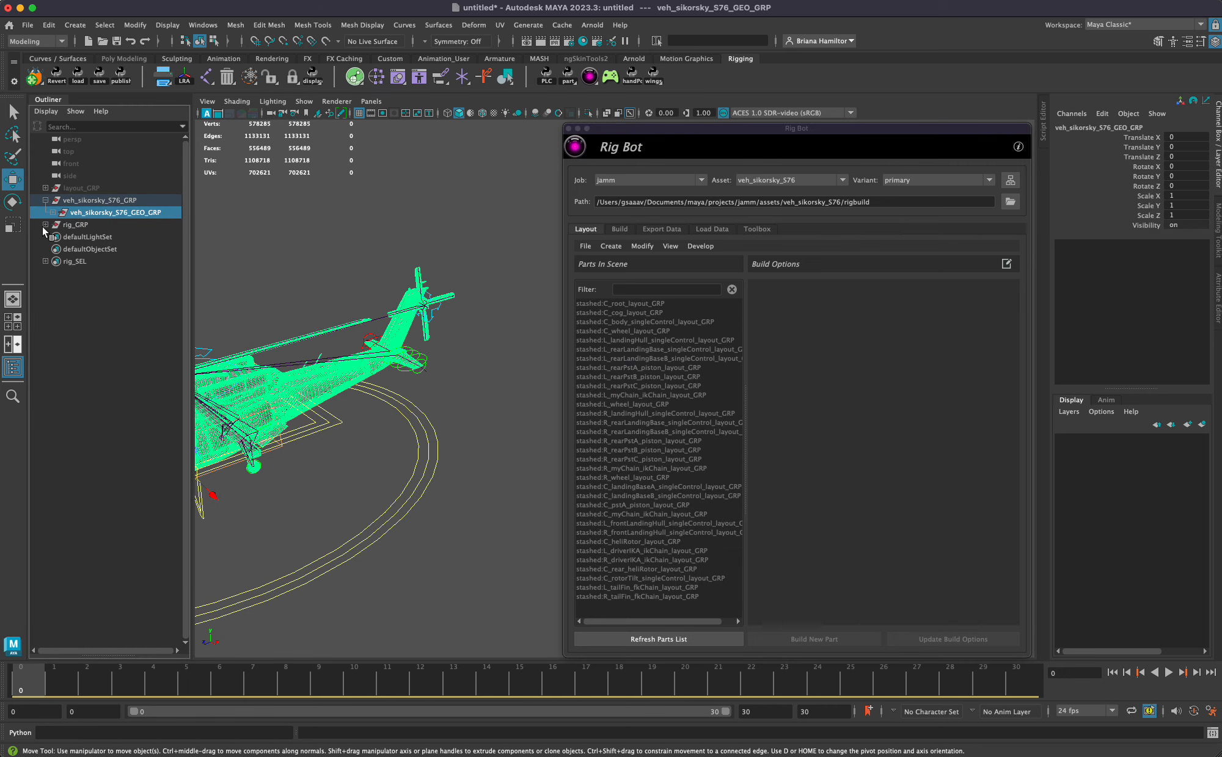
click(46, 224)
click(49, 188)
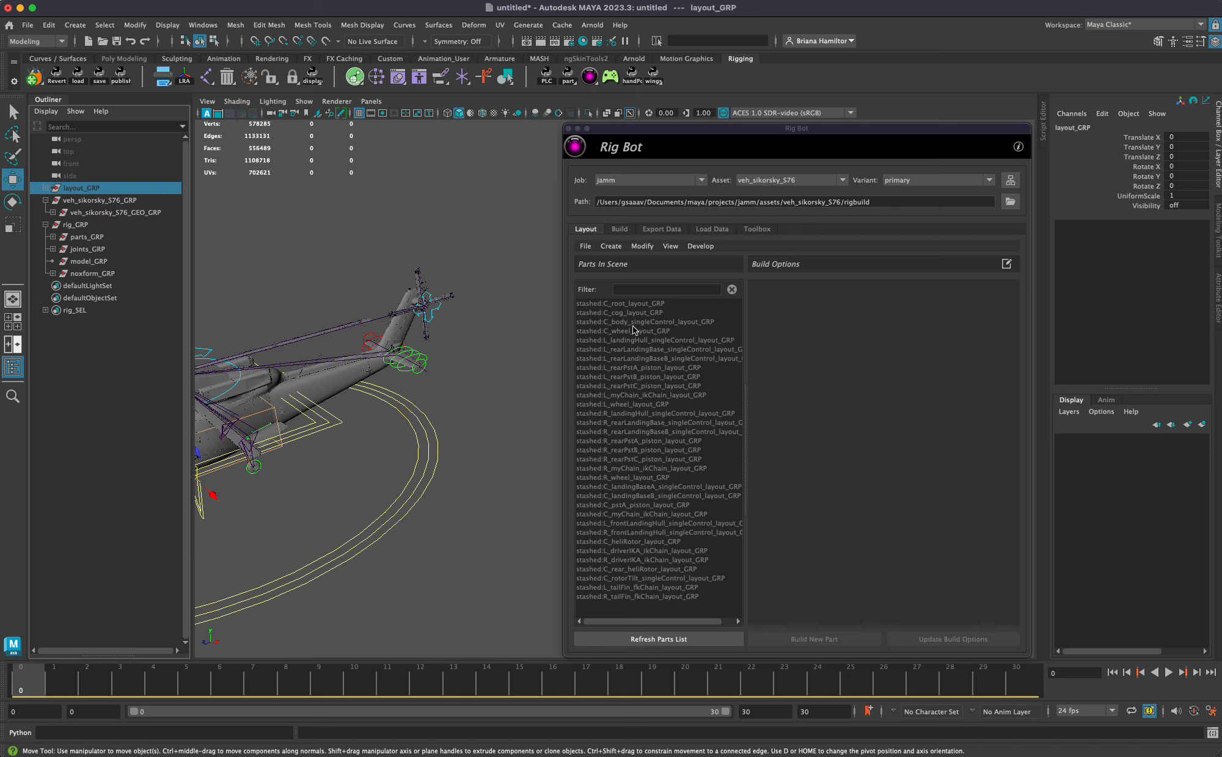
- Reload the saved primary layout of the Sikorsky S76 without saving the current scene
click(585, 246)
click(629, 259)
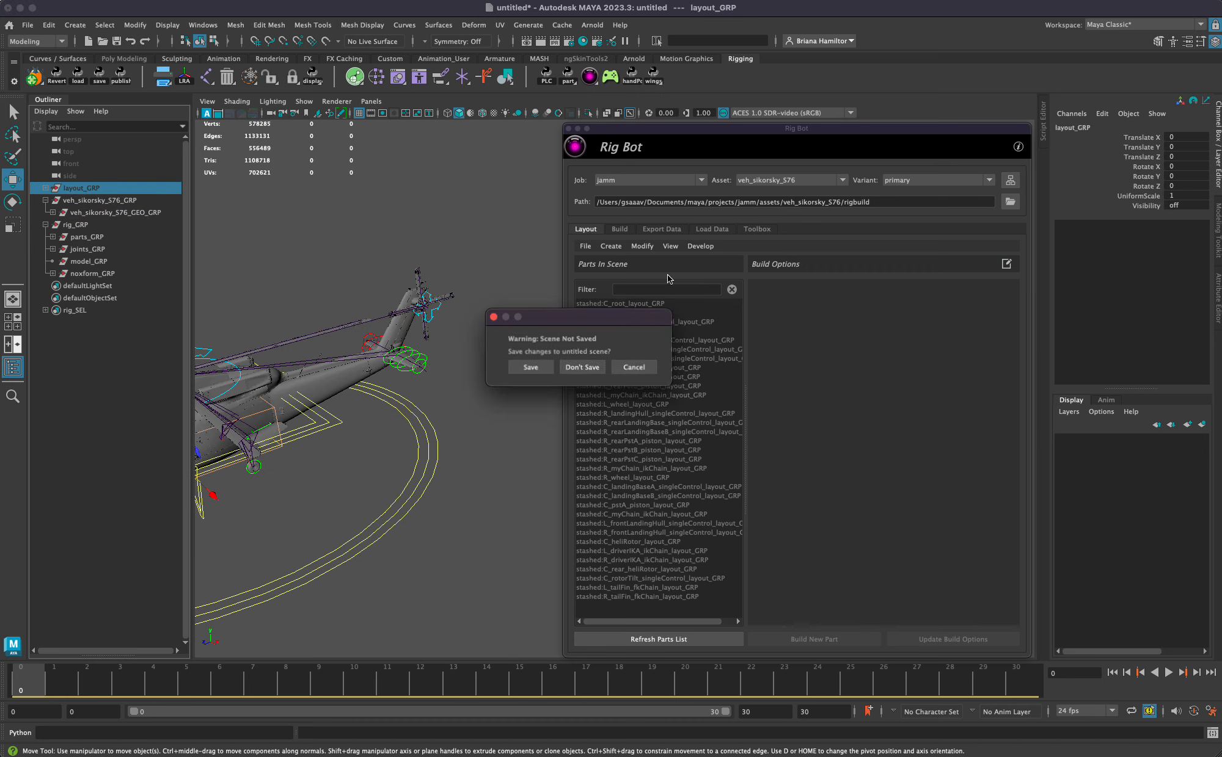
click(580, 366)
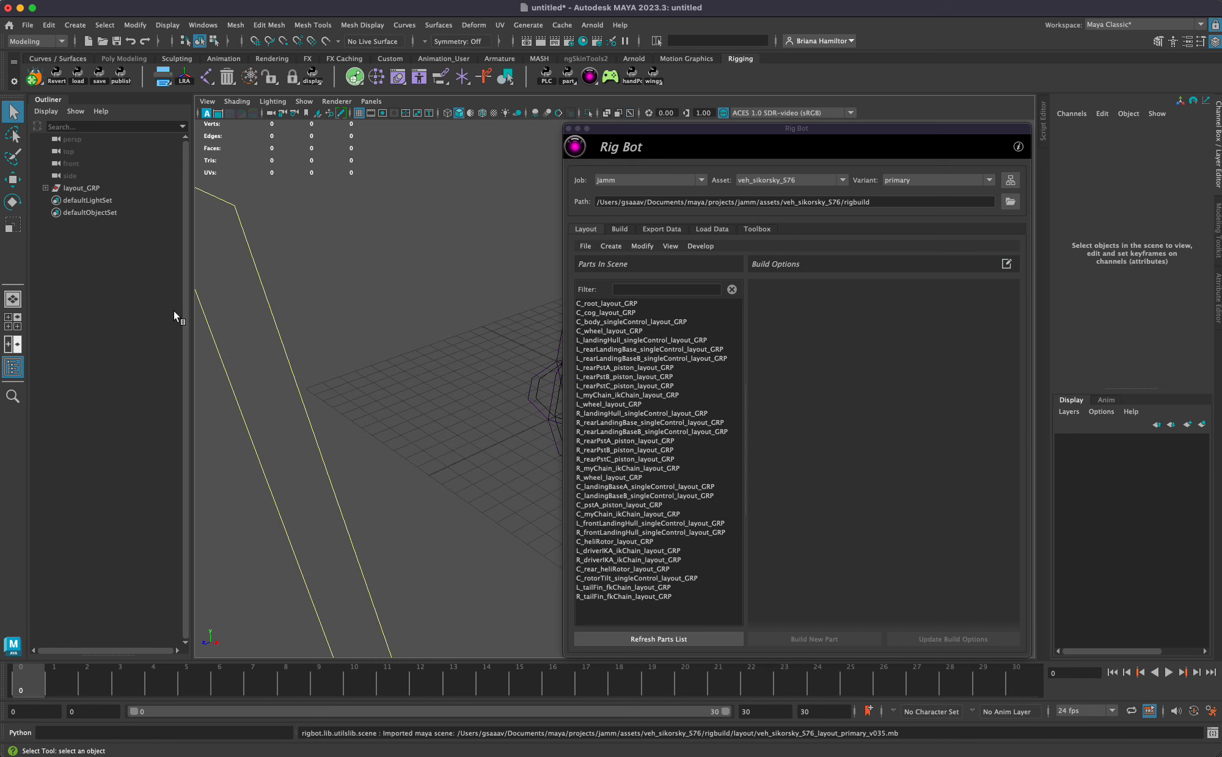
- Delete the layout groups from L_myChain_ikChain through C_myChain_ikChain in the Outliner and refresh the parts list
click(44, 188)
drag(133, 323, 148, 480)
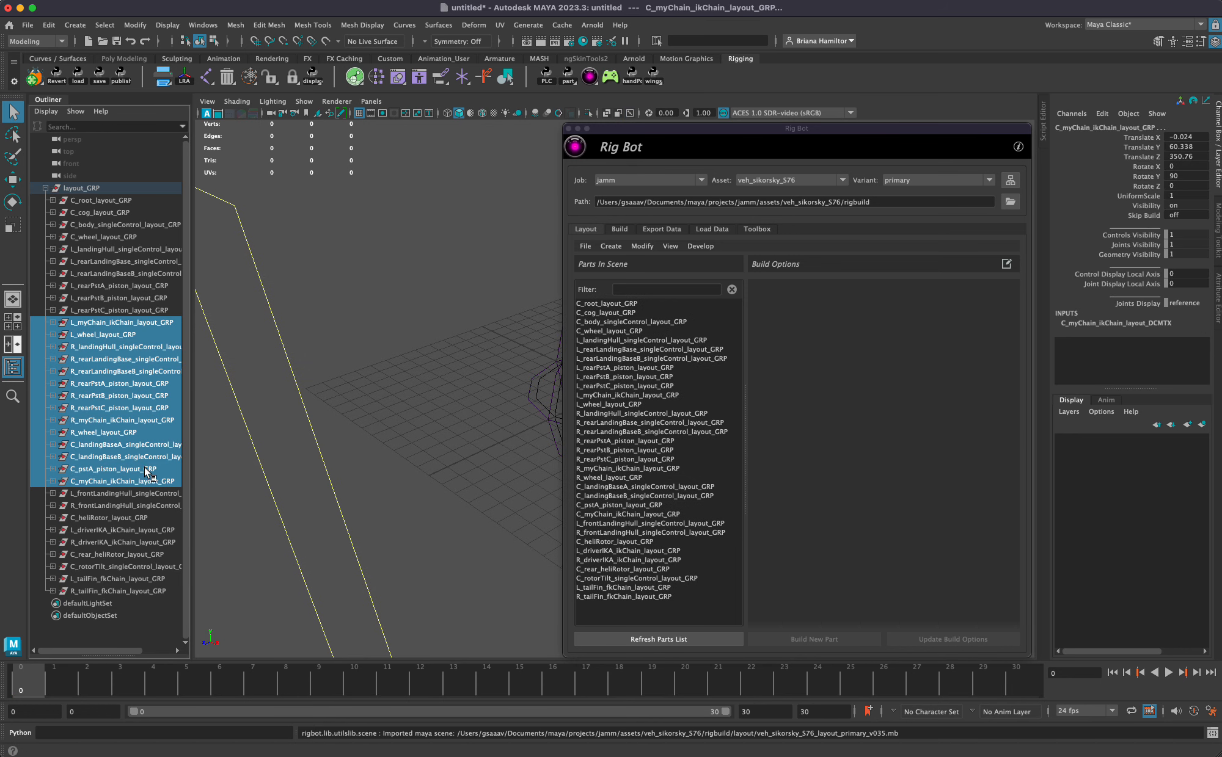
key(Delete)
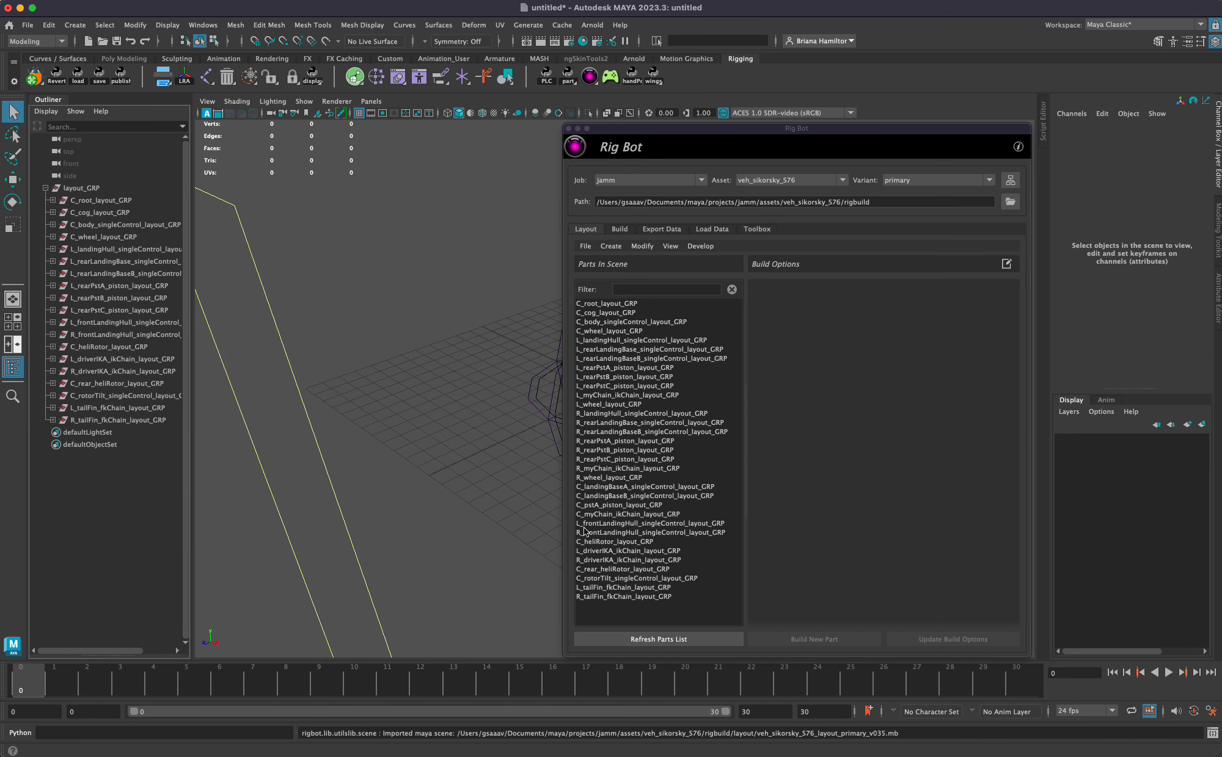
click(670, 639)
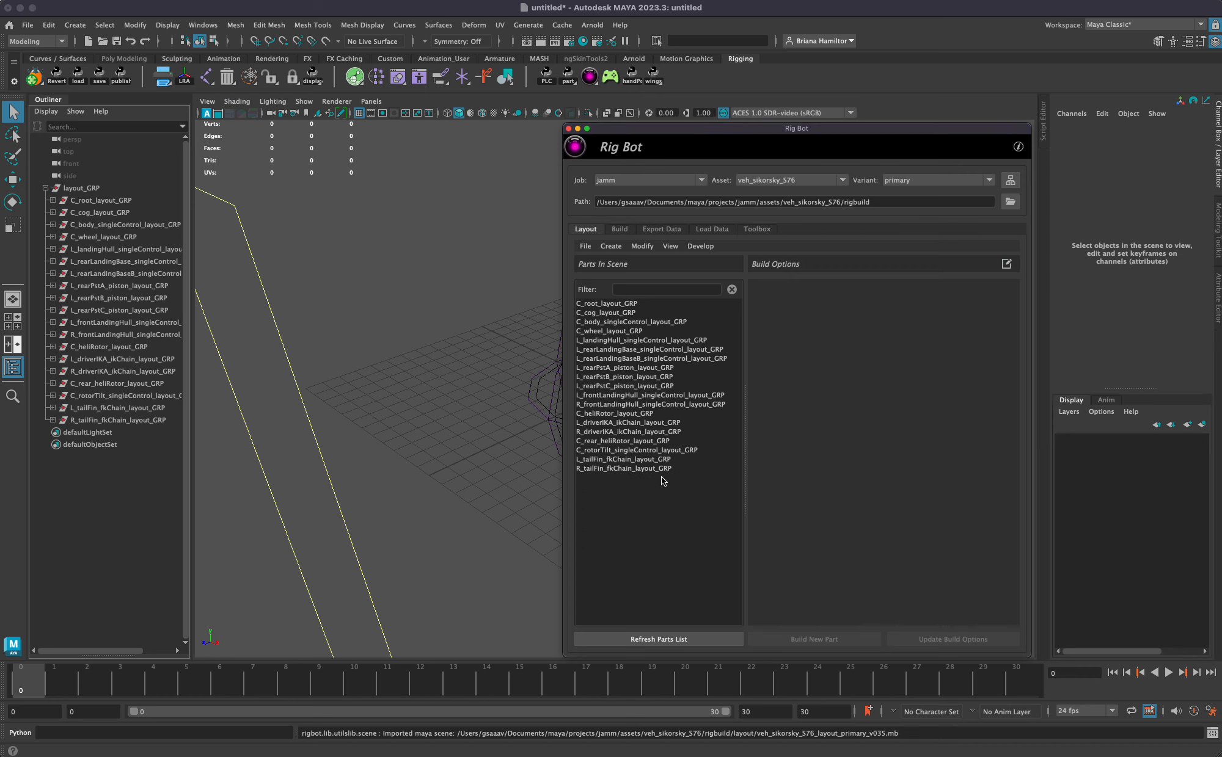
- View the build options of the C_wheel, R_tailFin, C_root and L_rearLandingBaseB parts one after another
click(614, 331)
click(628, 469)
click(632, 303)
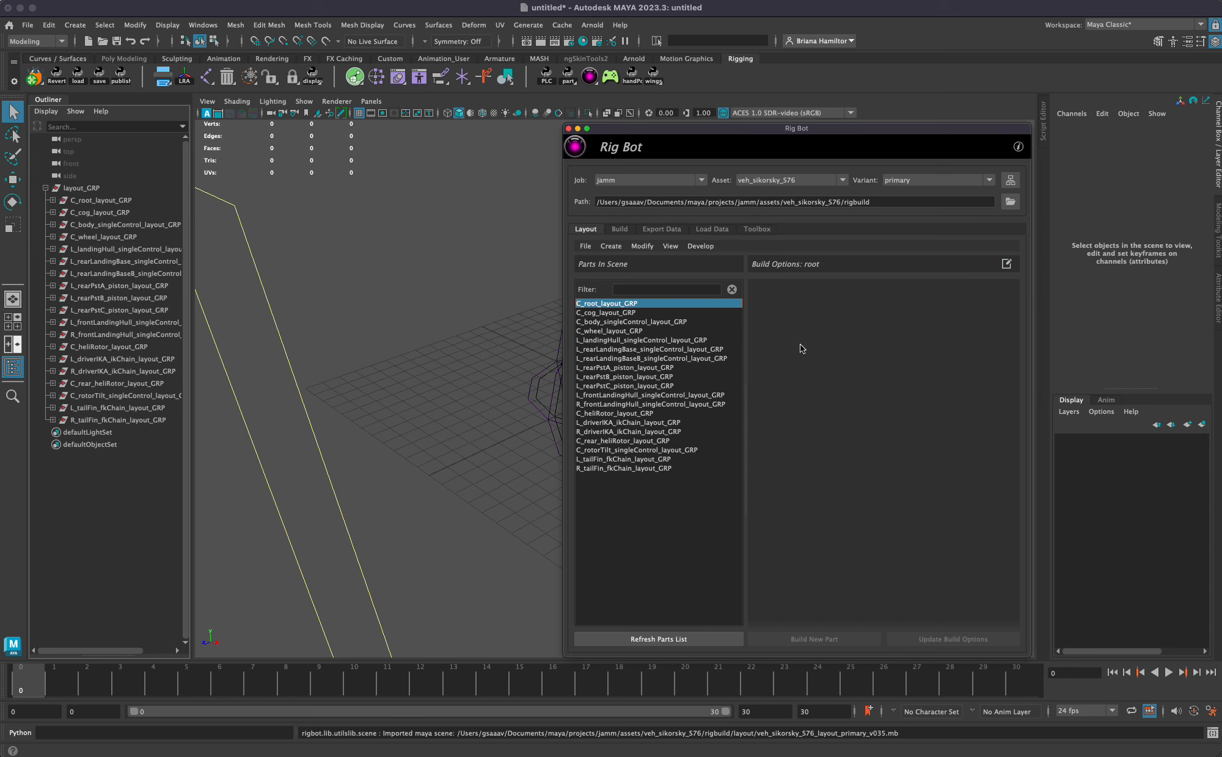
click(671, 358)
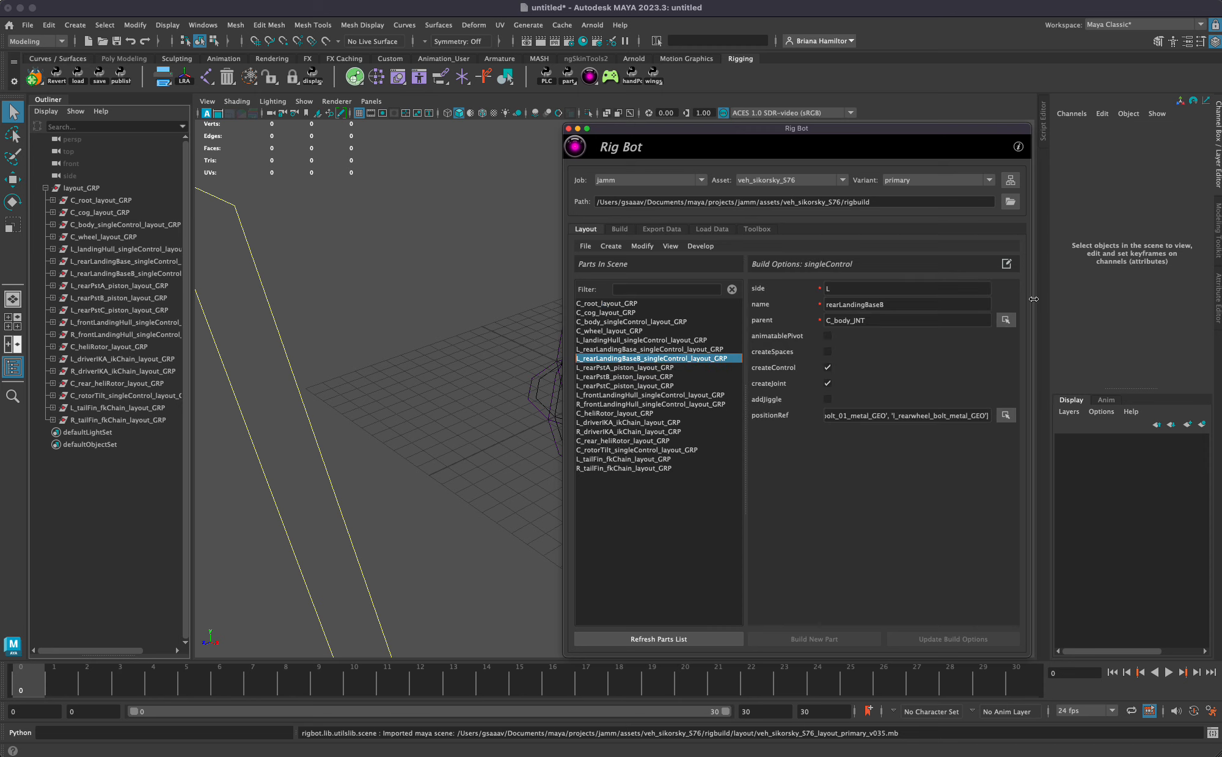
- Open the code editor for the L_rearLandingBaseB part in PyCharm, close it, and return to the part's parent option
click(1007, 264)
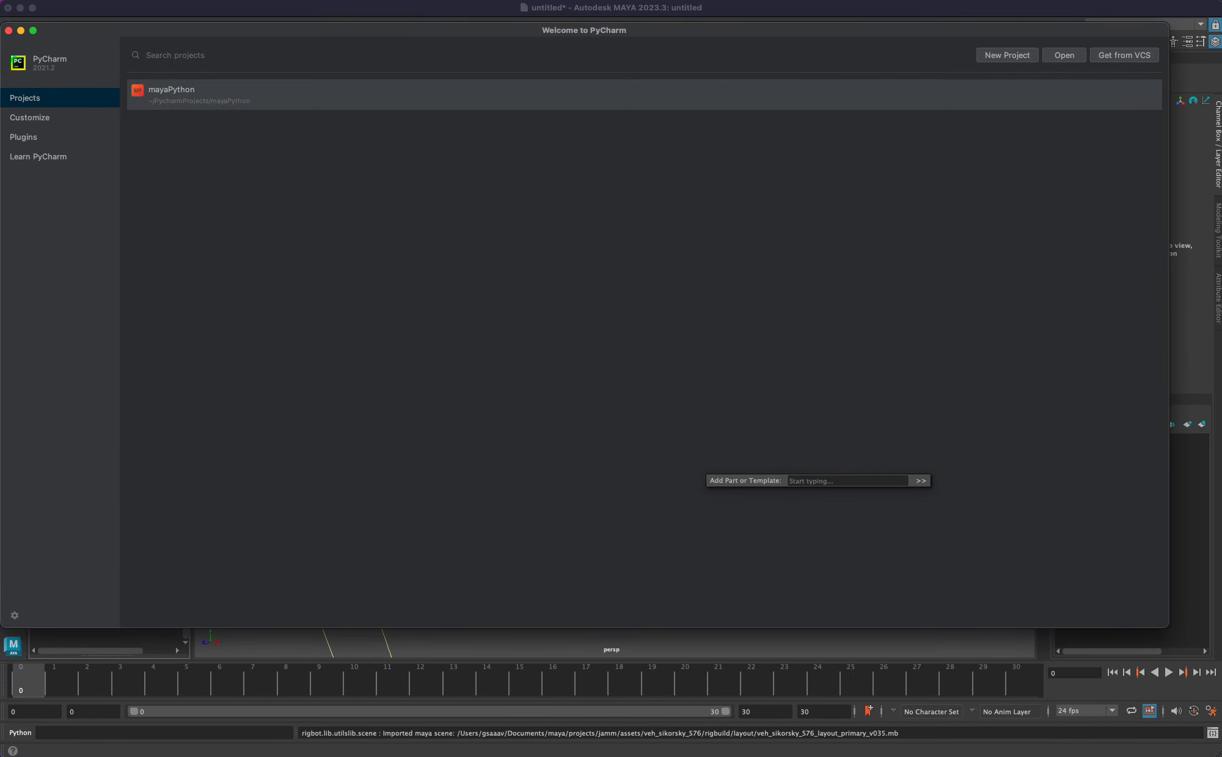
click(9, 30)
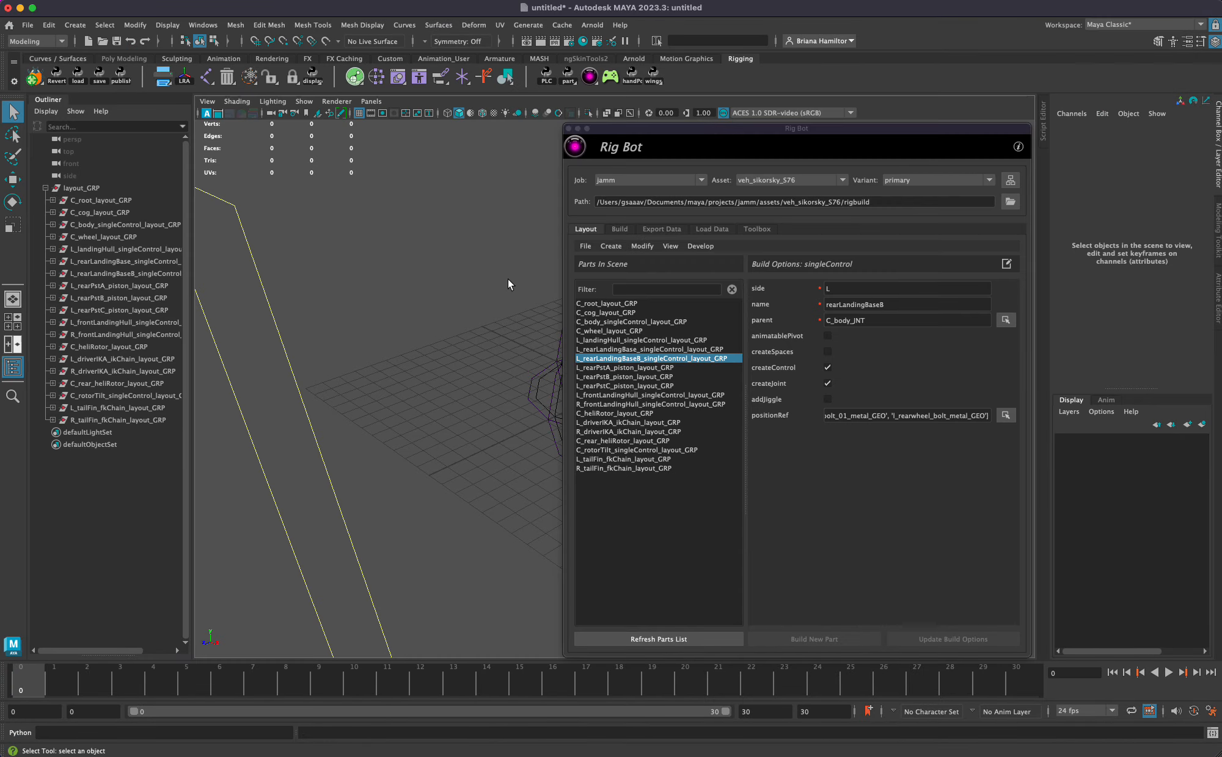
click(901, 320)
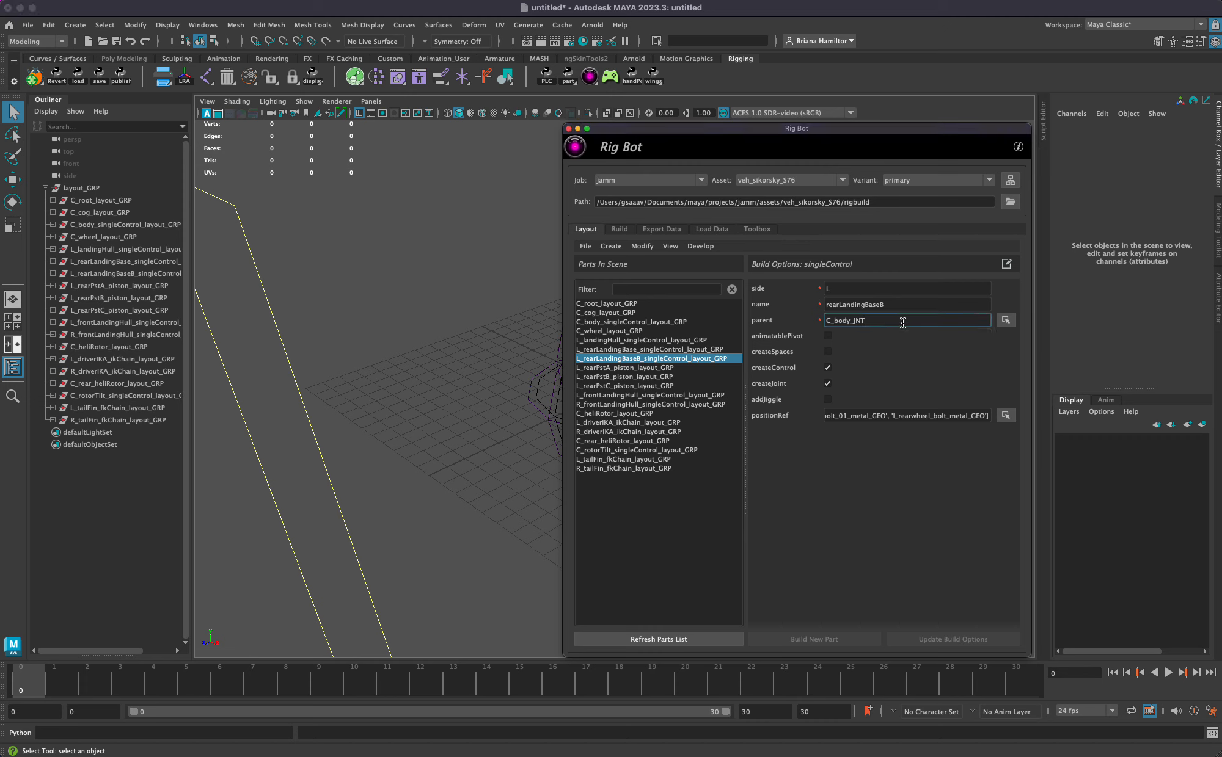
- Filter the scene's parts list by "L"
click(629, 288)
text(L)
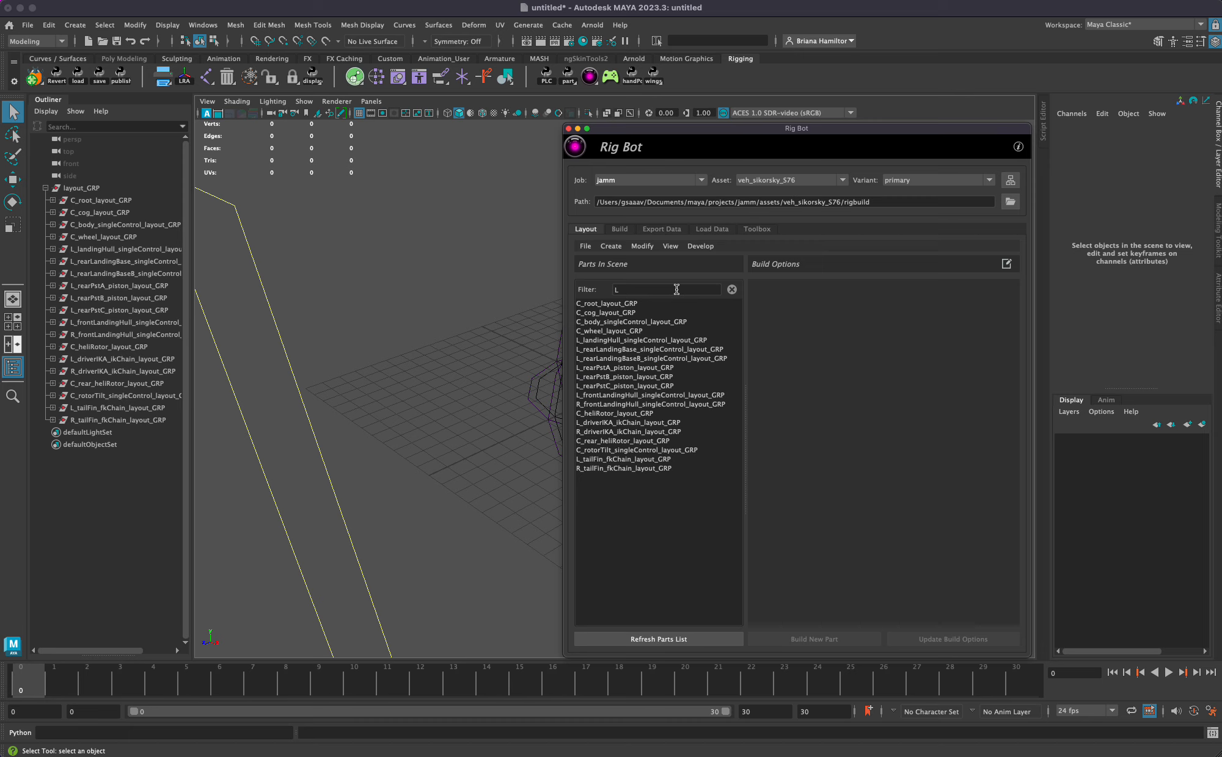
click(676, 288)
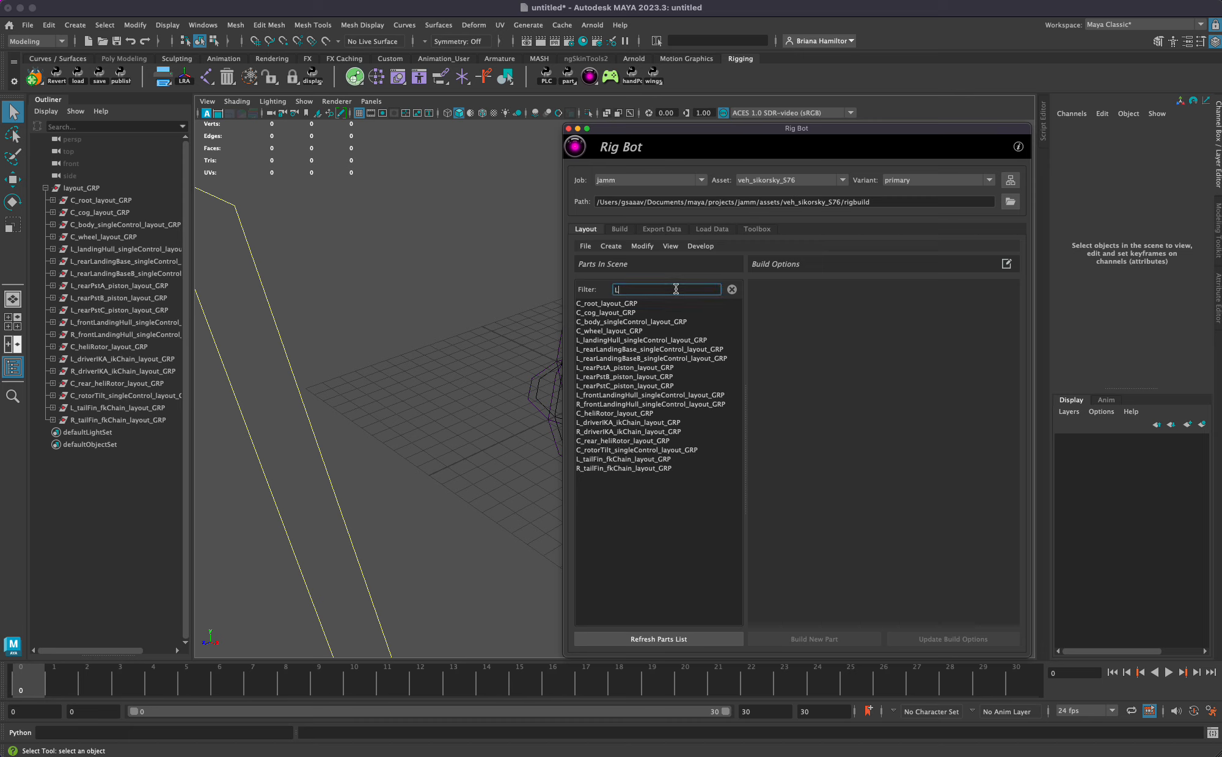